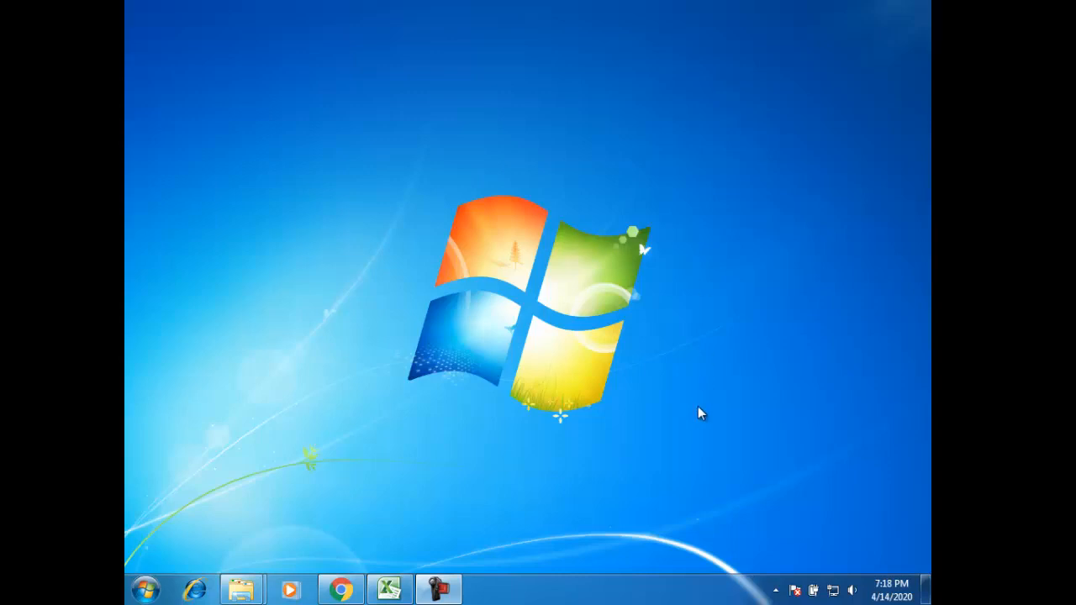
- Switch to the Data Cleaning workbook in Excel and review the questionnaire's theoretical constructs, Likert-scale measurement and sources
{"action": "left_click", "coordinate": [391, 589]}
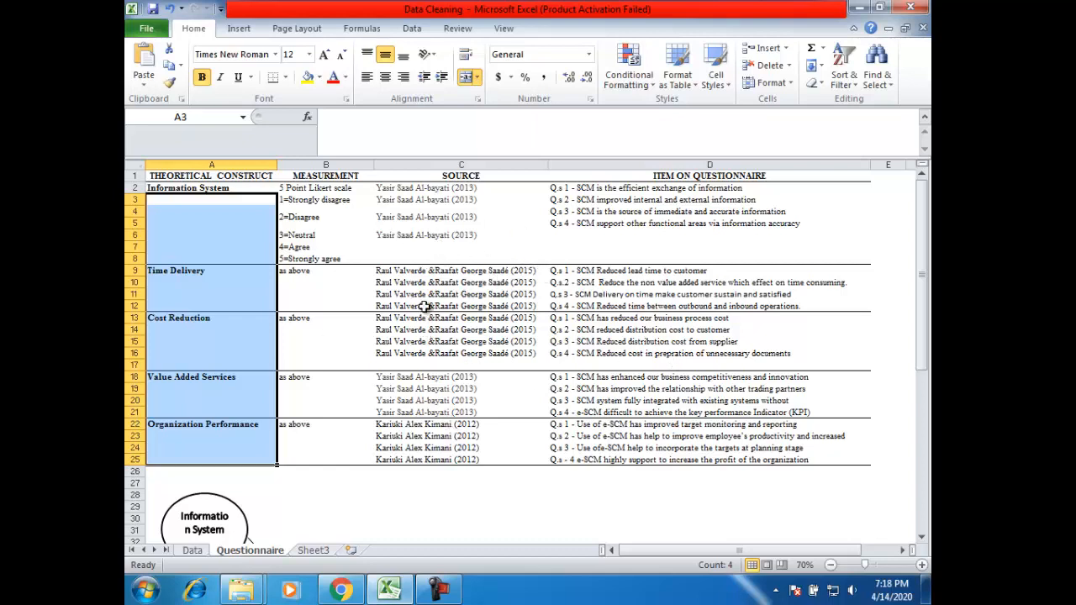
{"action": "left_click", "coordinate": [530, 353]}
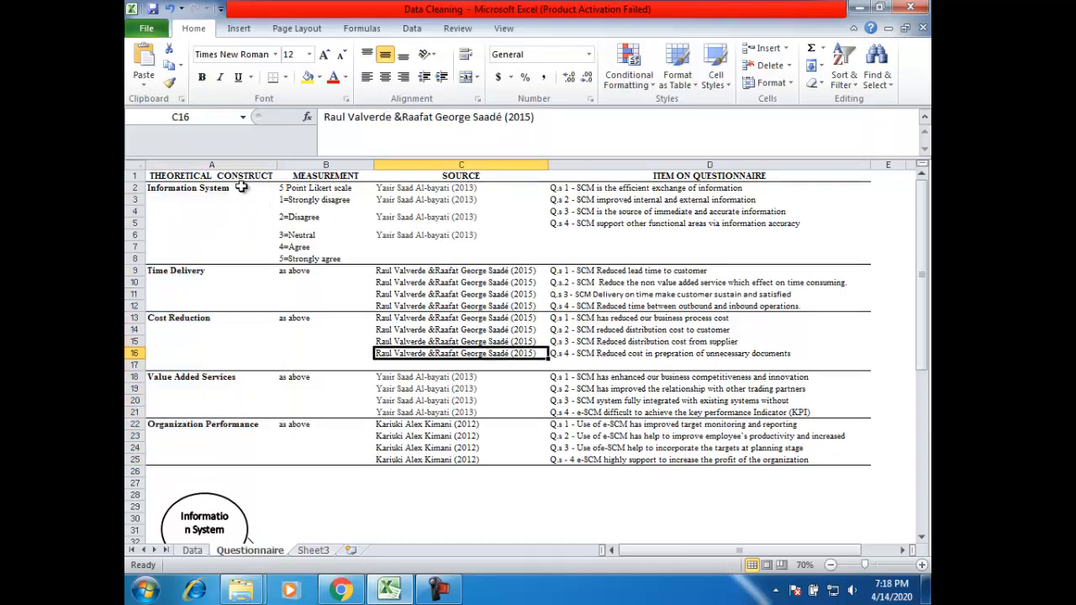
{"action": "left_click_drag", "start_coordinate": [220, 178], "coordinate": [219, 437]}
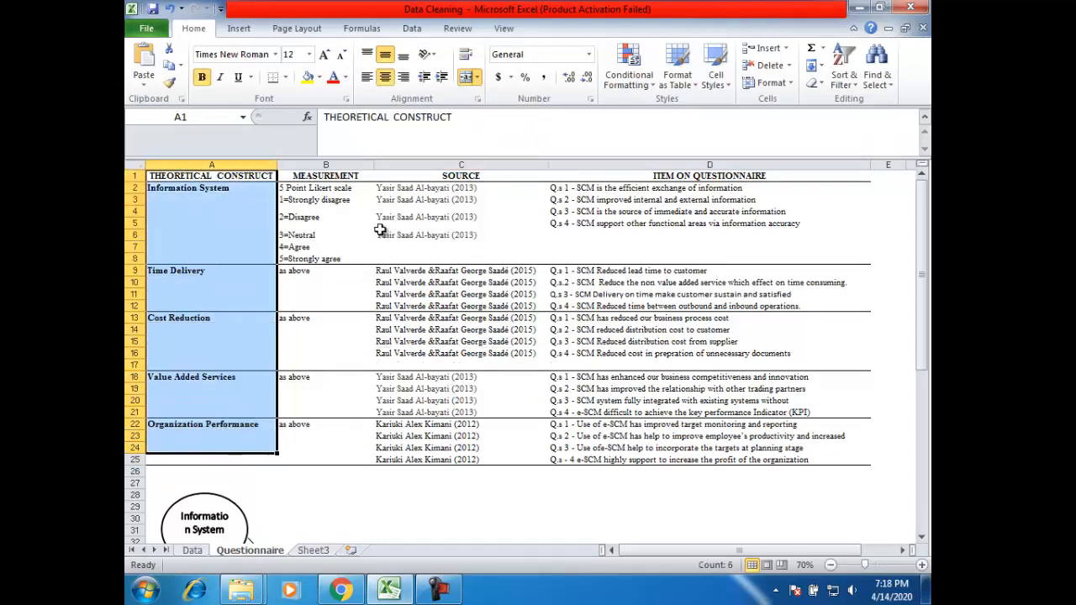
{"action": "left_click_drag", "start_coordinate": [336, 189], "coordinate": [343, 467]}
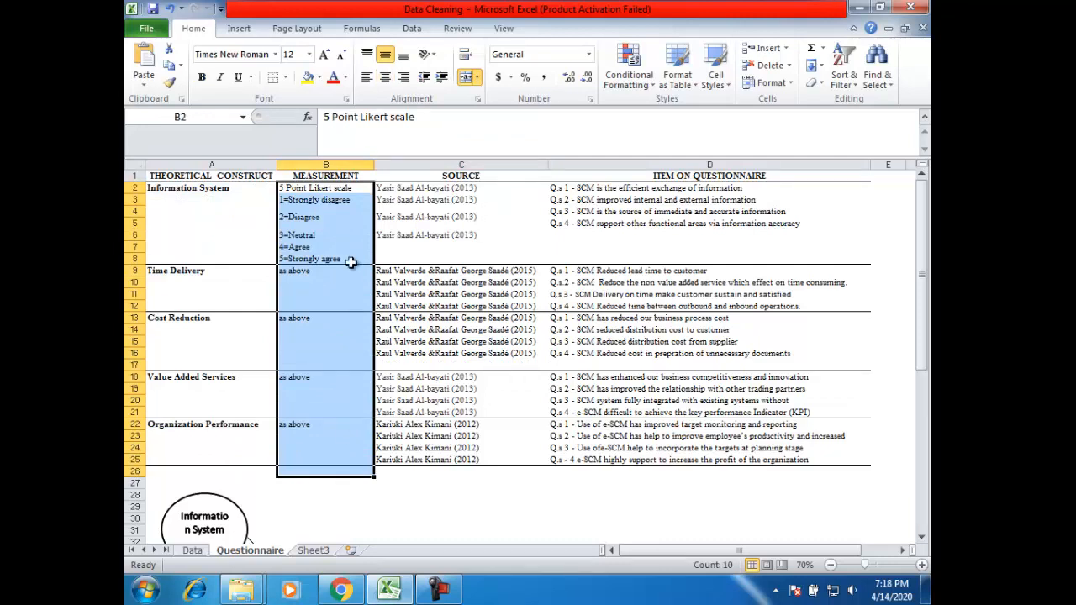
{"action": "left_click", "coordinate": [347, 188]}
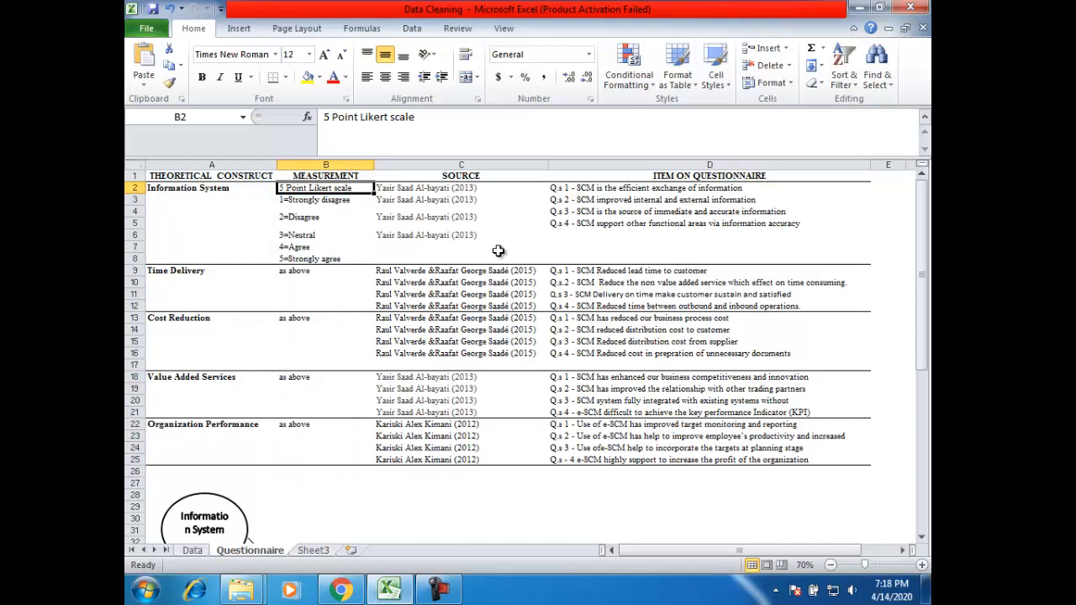
{"action": "left_click", "coordinate": [489, 200]}
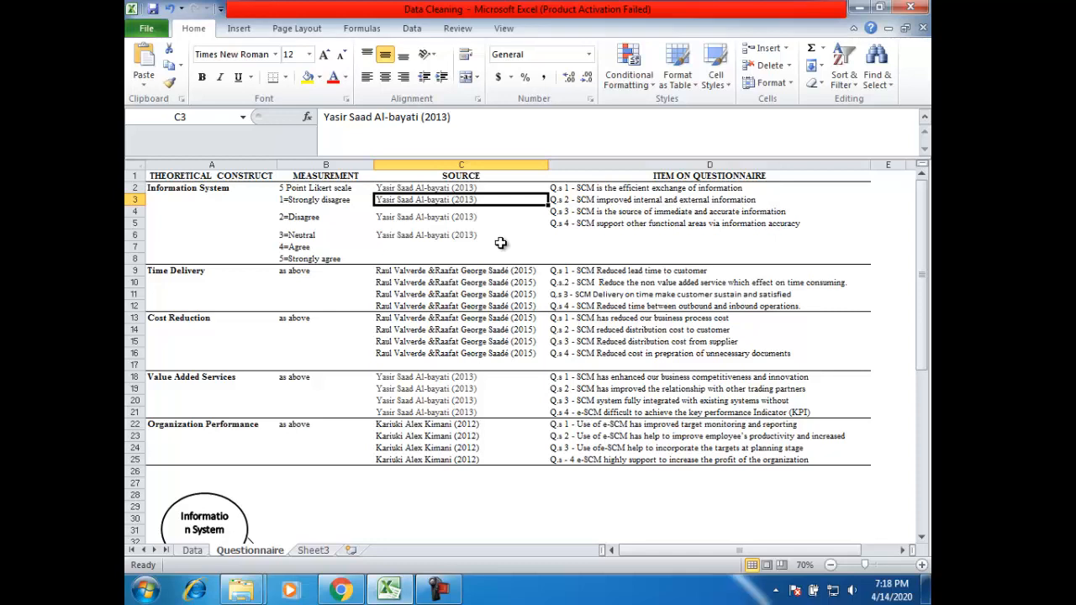
- Examine the questionnaire items listed for each theoretical construct, from Information System to Organization Performance
{"action": "left_click_drag", "start_coordinate": [624, 189], "coordinate": [633, 230]}
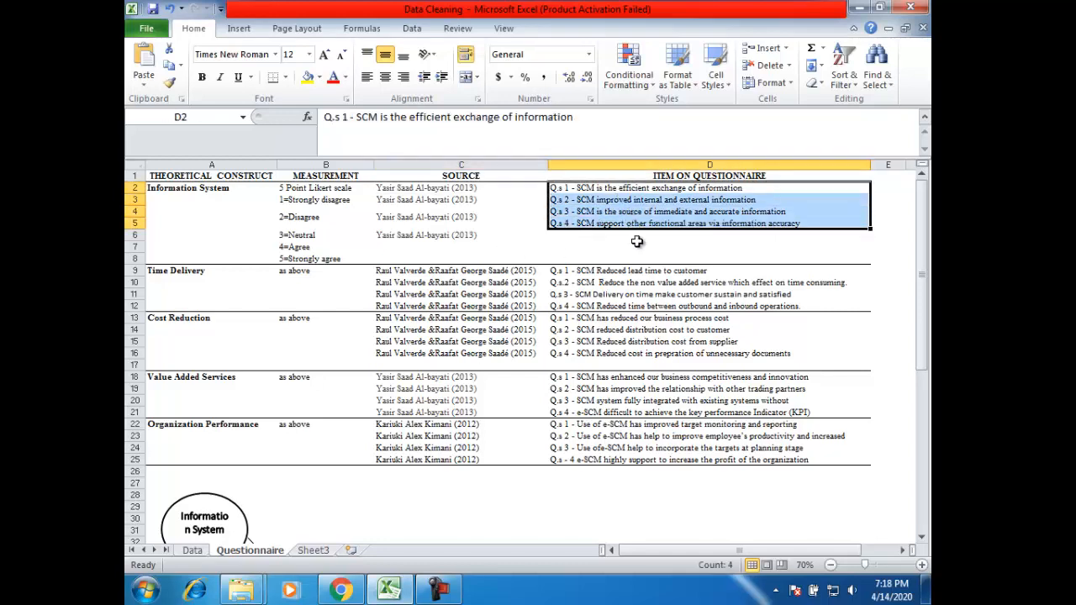
{"action": "left_click", "coordinate": [616, 188]}
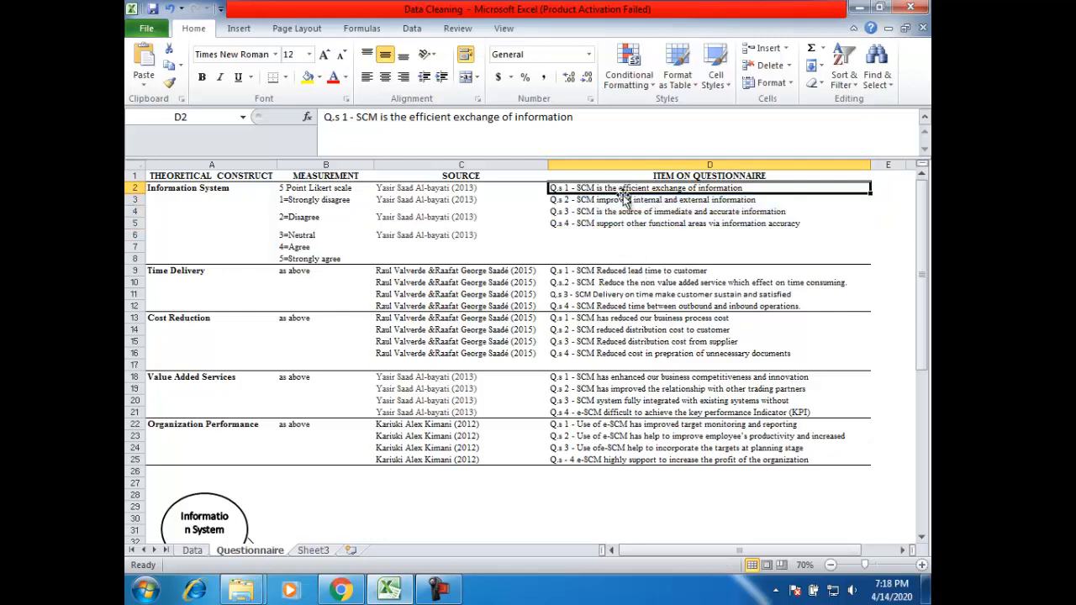
{"action": "left_click", "coordinate": [652, 259]}
{"action": "left_click_drag", "start_coordinate": [703, 200], "coordinate": [694, 236]}
{"action": "left_click_drag", "start_coordinate": [239, 186], "coordinate": [244, 460]}
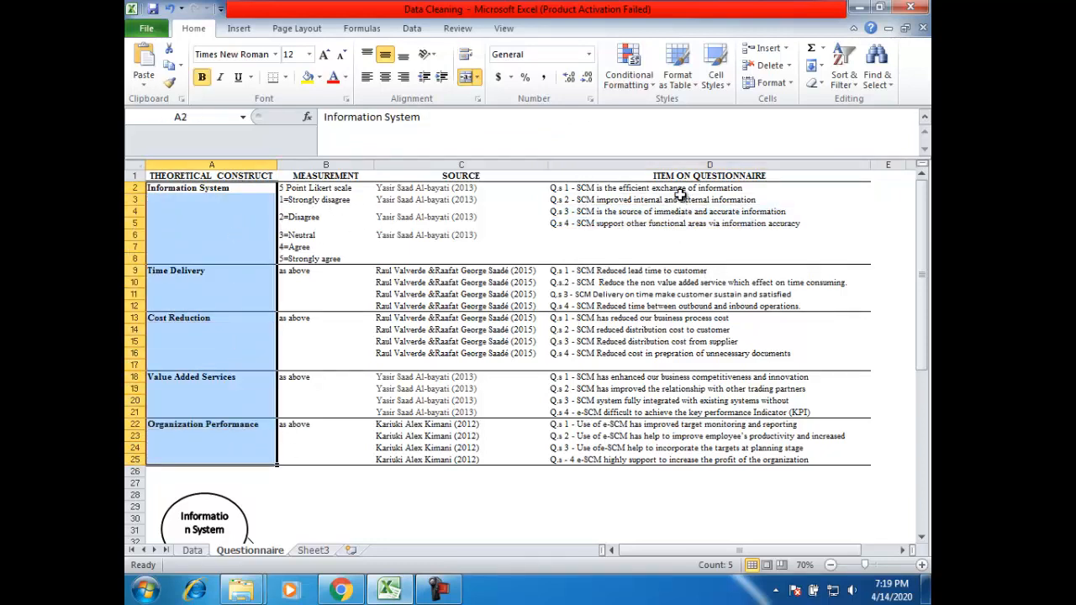
{"action": "left_click_drag", "start_coordinate": [681, 188], "coordinate": [685, 225]}
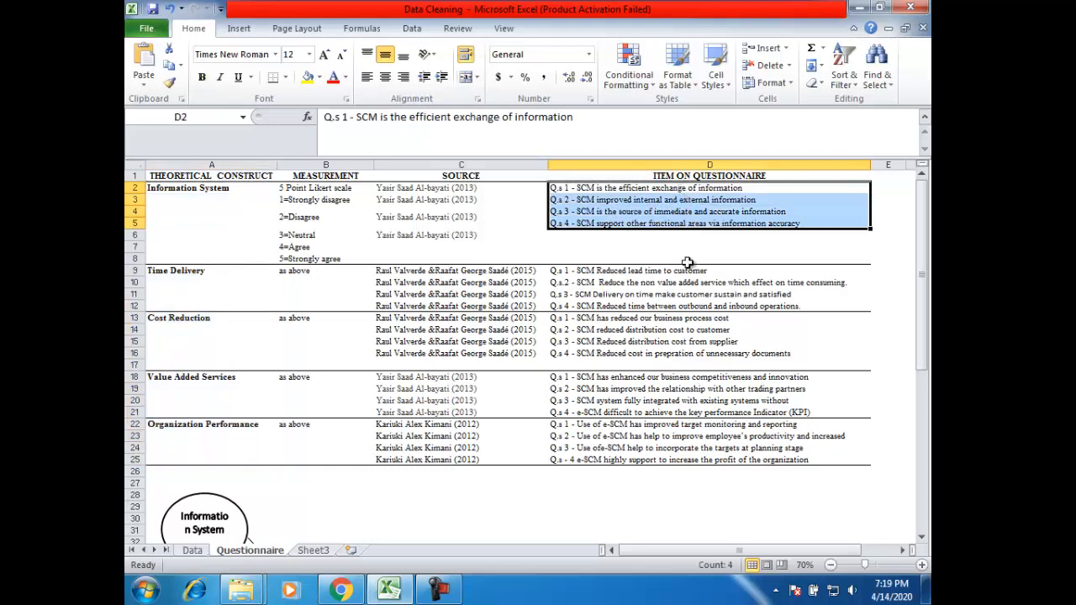
{"action": "left_click_drag", "start_coordinate": [211, 187], "coordinate": [225, 473]}
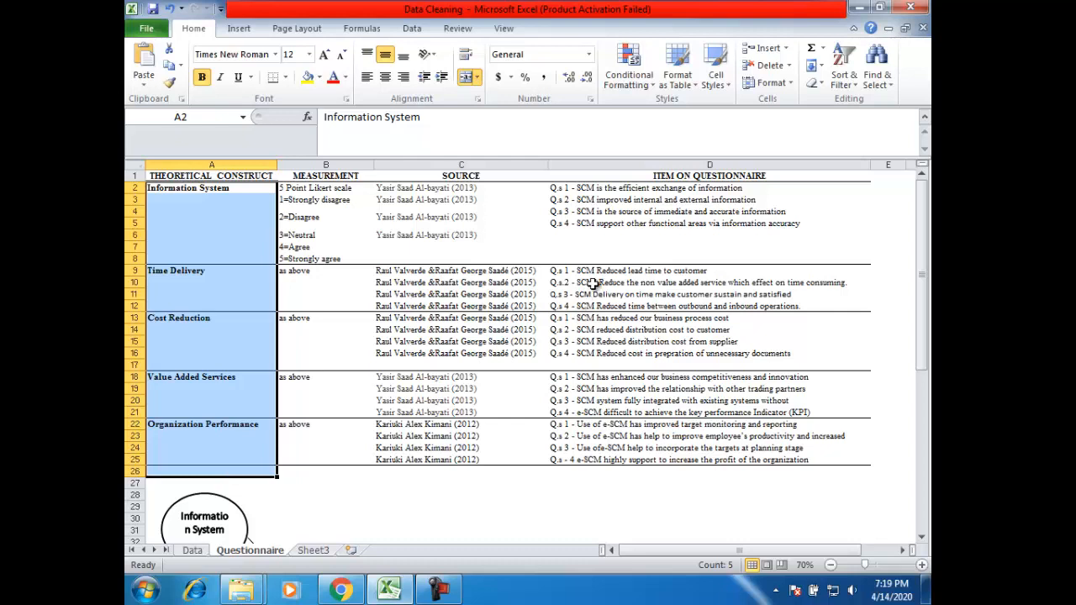
{"action": "left_click_drag", "start_coordinate": [664, 187], "coordinate": [681, 465]}
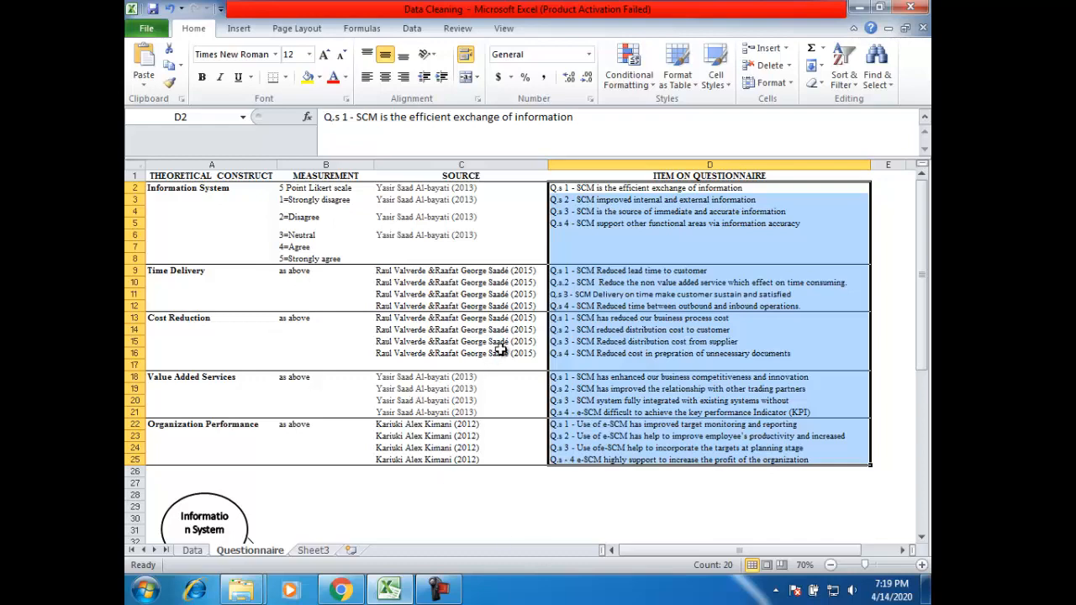
- Examine the research model diagram below the table together with the Organization Performance question items
{"action": "scroll", "coordinate": [519, 344], "scroll_direction": "down", "scroll_amount": 5}
{"action": "scroll", "coordinate": [522, 338], "scroll_direction": "down", "scroll_amount": 3}
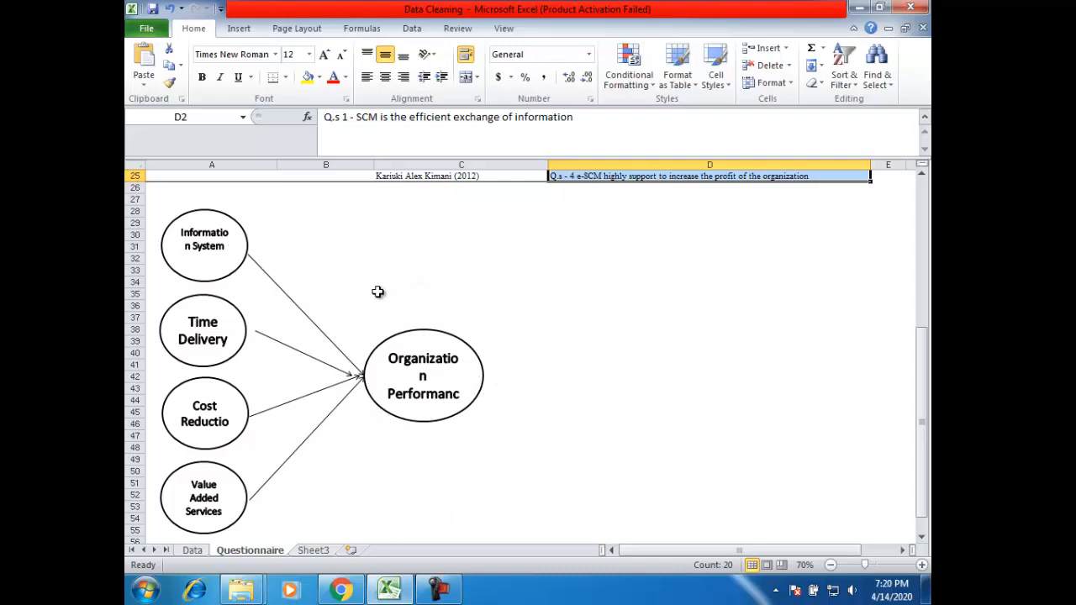
{"action": "scroll", "coordinate": [377, 291], "scroll_direction": "up", "scroll_amount": 5}
{"action": "left_click_drag", "start_coordinate": [650, 328], "coordinate": [654, 363]}
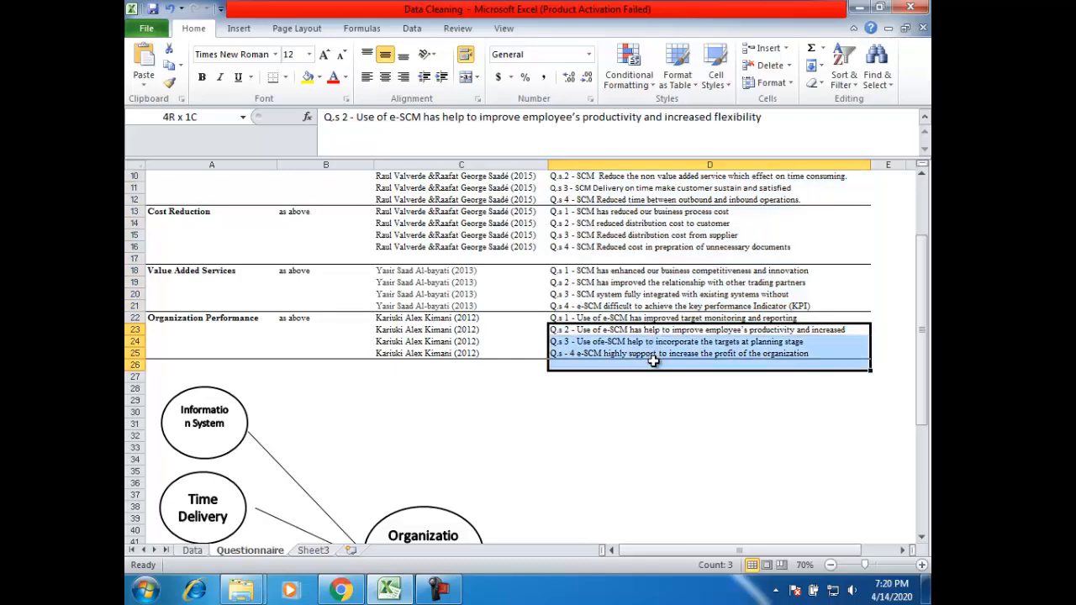
{"action": "left_click_drag", "start_coordinate": [650, 317], "coordinate": [652, 349]}
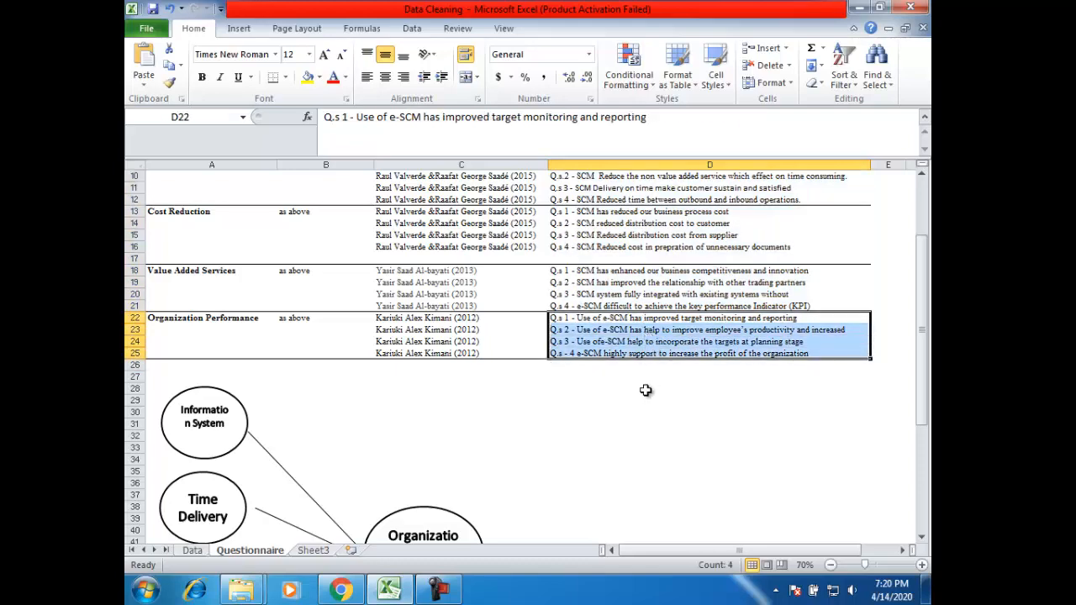
{"action": "scroll", "coordinate": [598, 377], "scroll_direction": "down", "scroll_amount": 1}
{"action": "scroll", "coordinate": [598, 378], "scroll_direction": "down", "scroll_amount": 5}
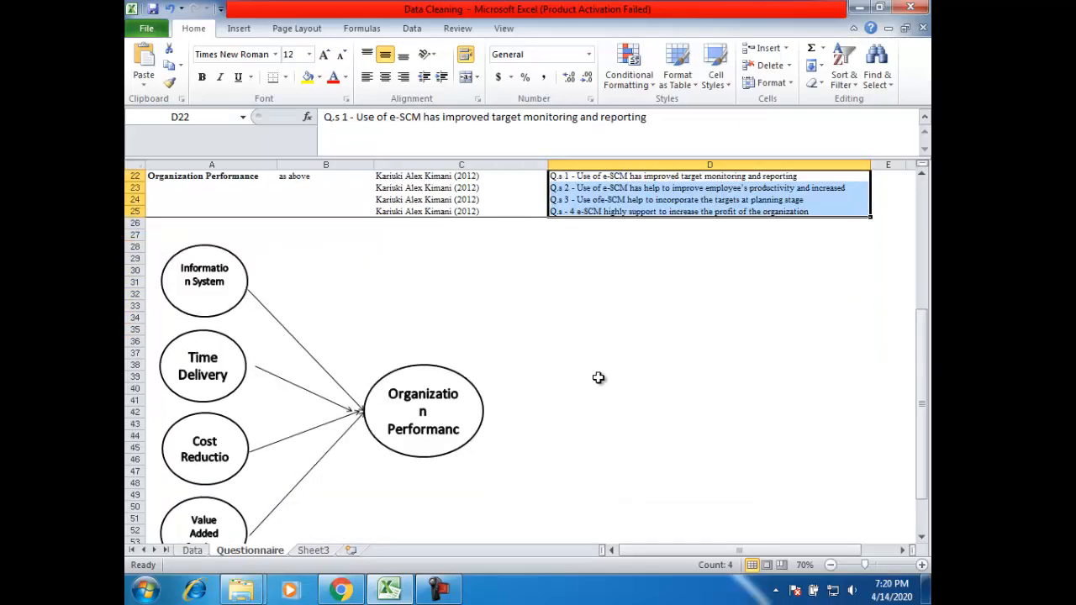
{"action": "scroll", "coordinate": [598, 377], "scroll_direction": "up", "scroll_amount": 3}
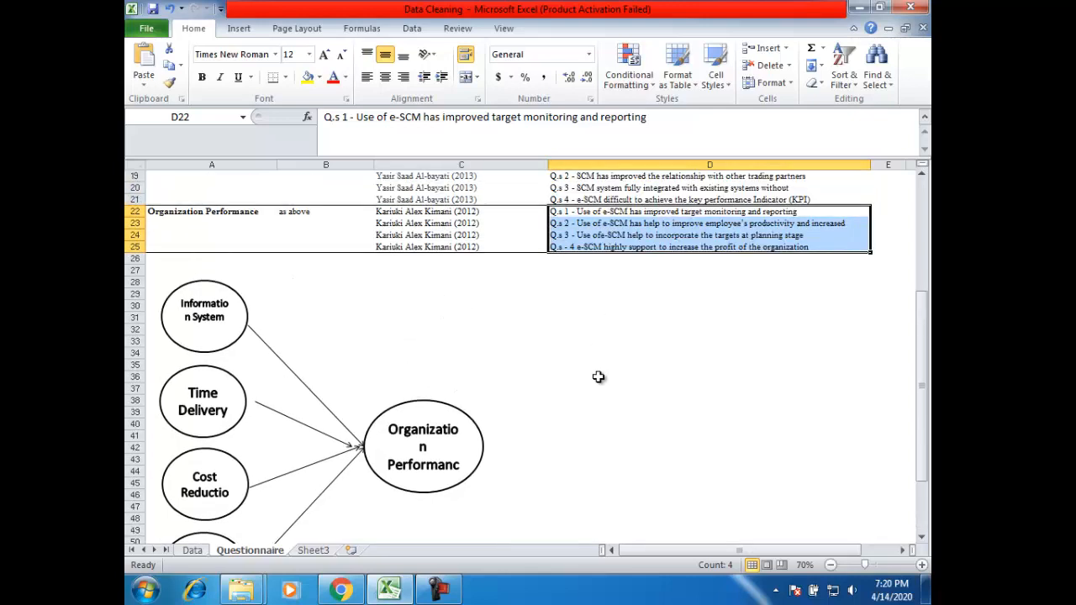
- List the data problems beside the model diagram in C29:C31: "Outlier", "Blanks in the Data" and "randomly filled"
{"action": "left_click", "coordinate": [502, 294]}
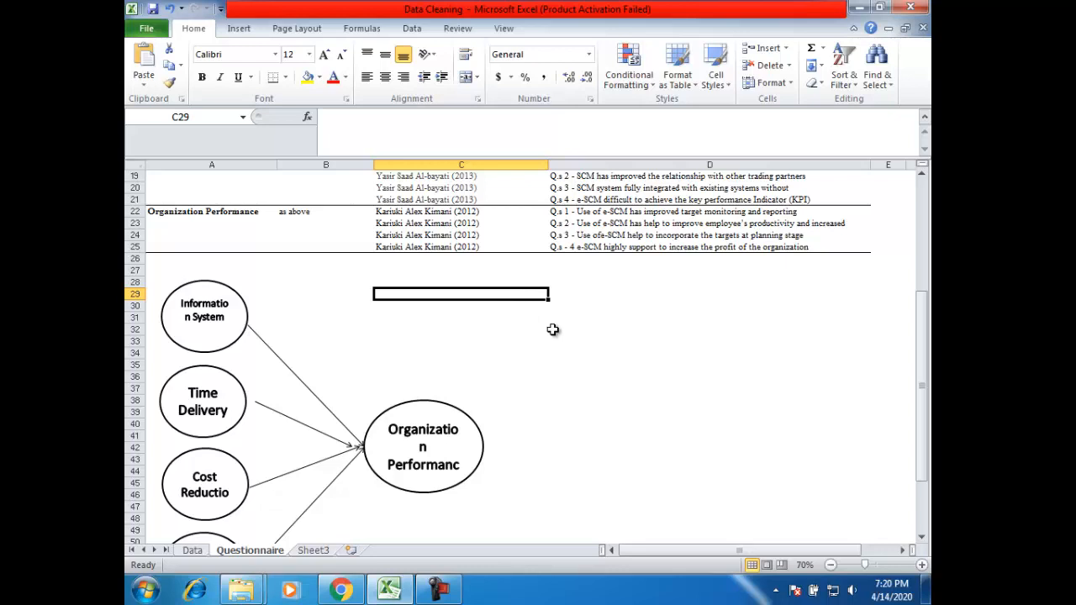
{"action": "type", "text": "Out"}
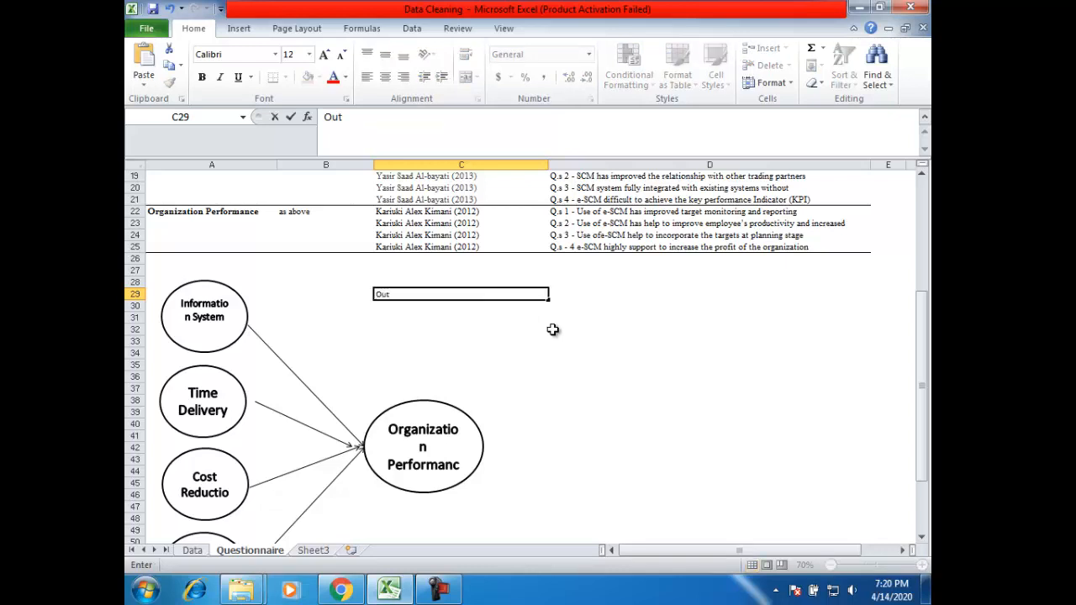
{"action": "type", "text": "lier"}
{"action": "key", "text": "Return"}
{"action": "type", "text": "B"}
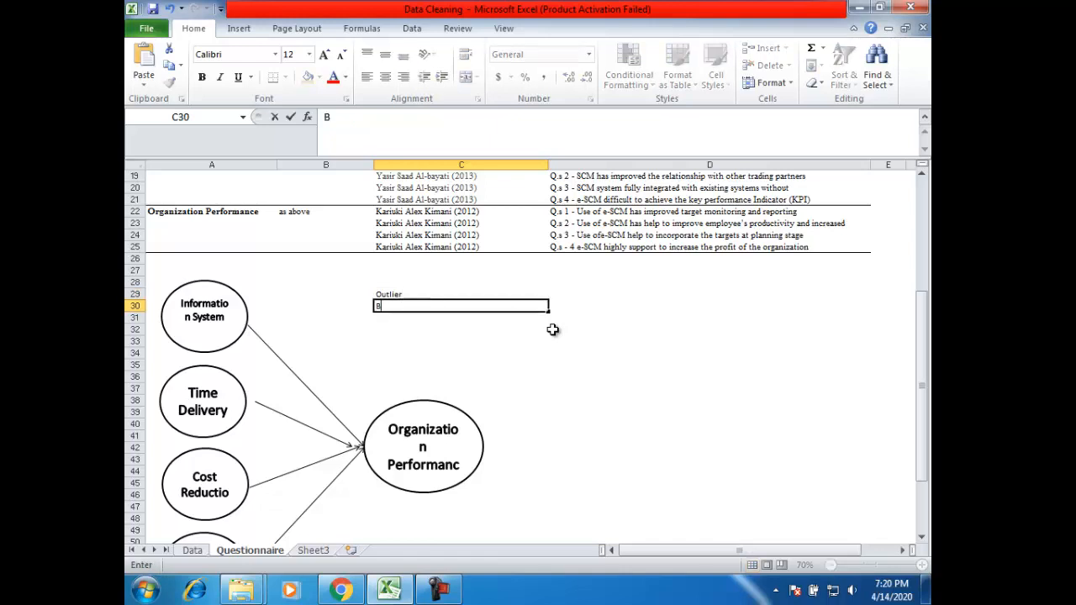
{"action": "type", "text": "lanks in the"}
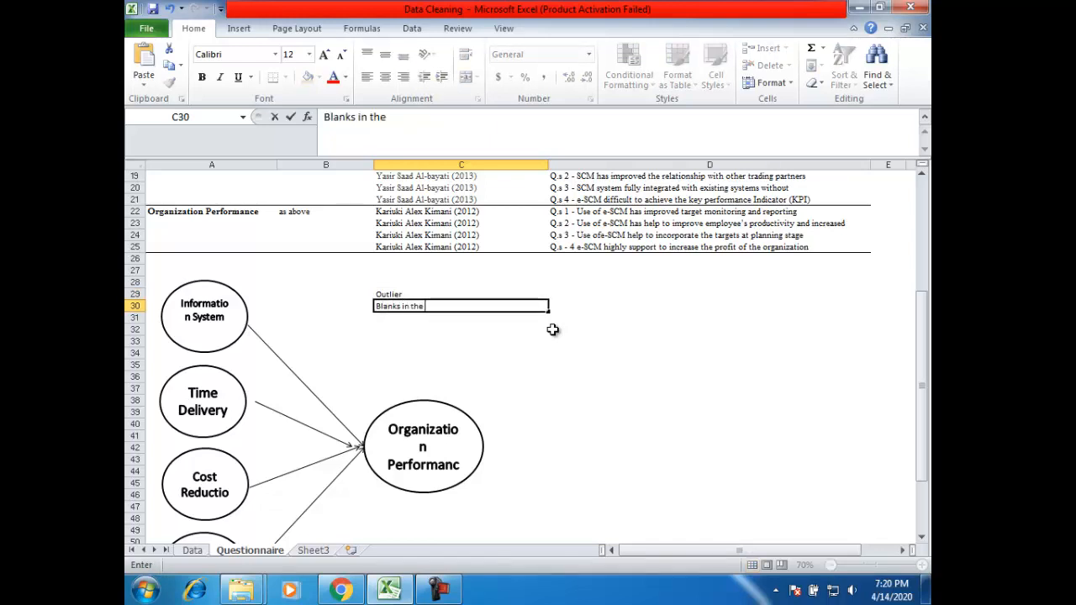
{"action": "type", "text": " Data"}
{"action": "key", "text": "Return"}
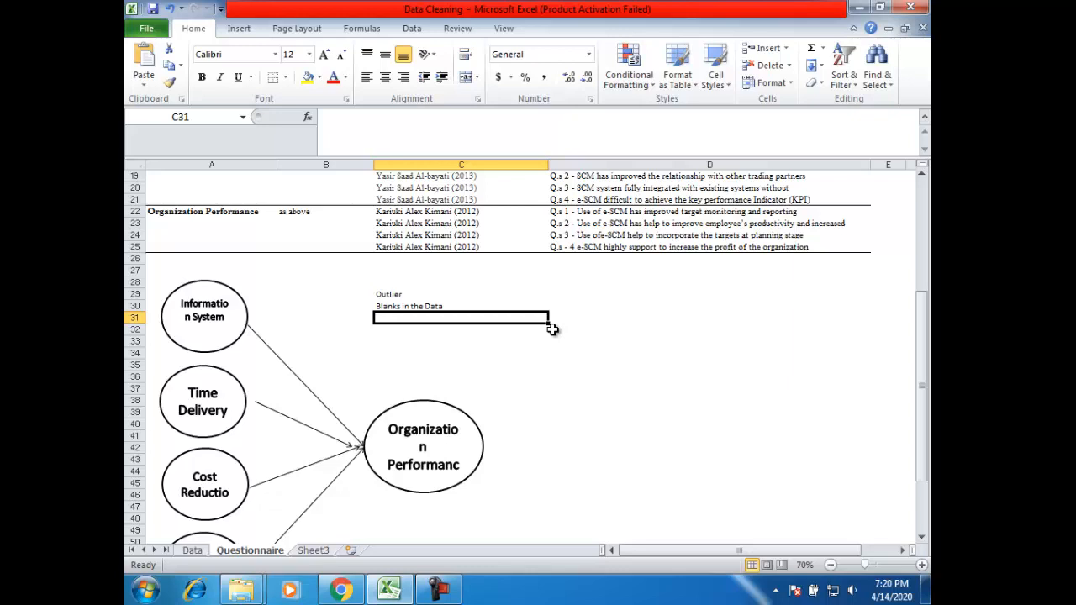
{"action": "type", "text": "randoml"}
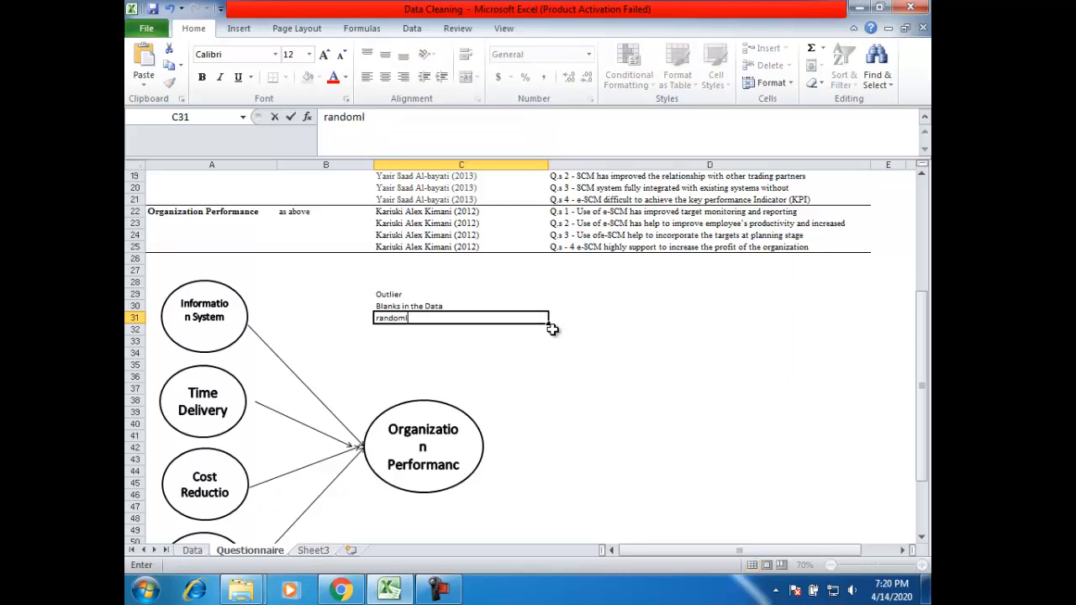
{"action": "type", "text": "y filled"}
{"action": "key", "text": "ctrl+Return"}
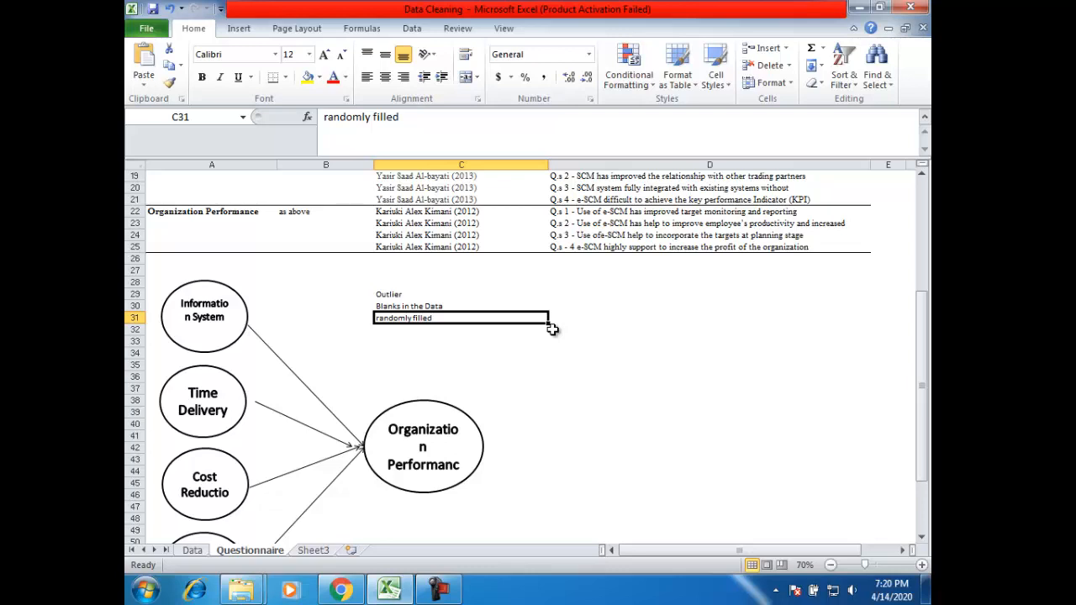
{"action": "key", "text": "Up"}
{"action": "key", "text": "Up"}
{"action": "key", "text": "shift+Down"}
{"action": "key", "text": "shift+Down"}
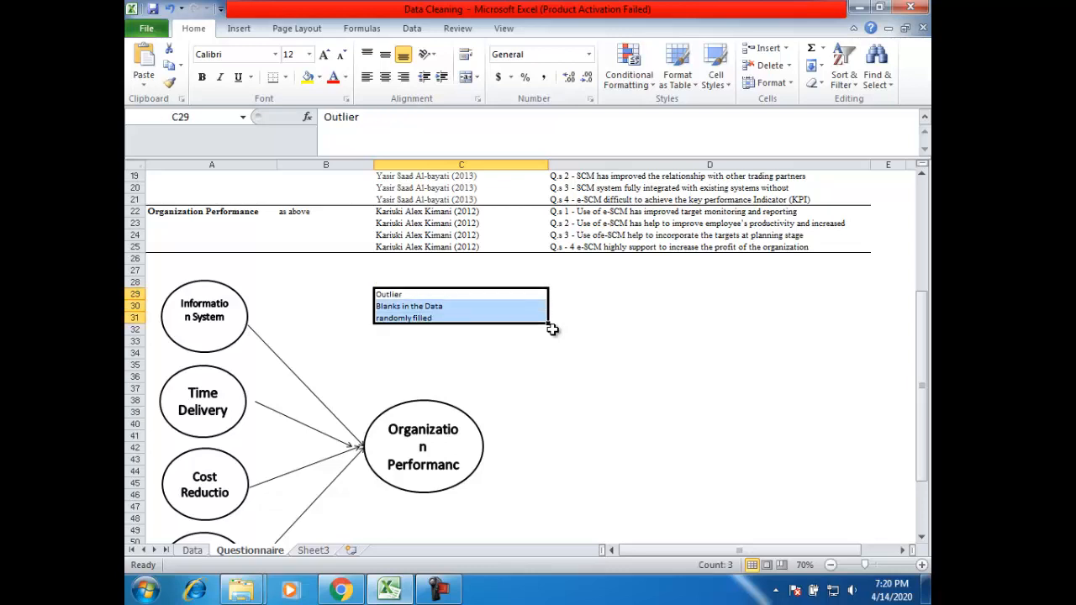
{"action": "key", "text": "Right"}
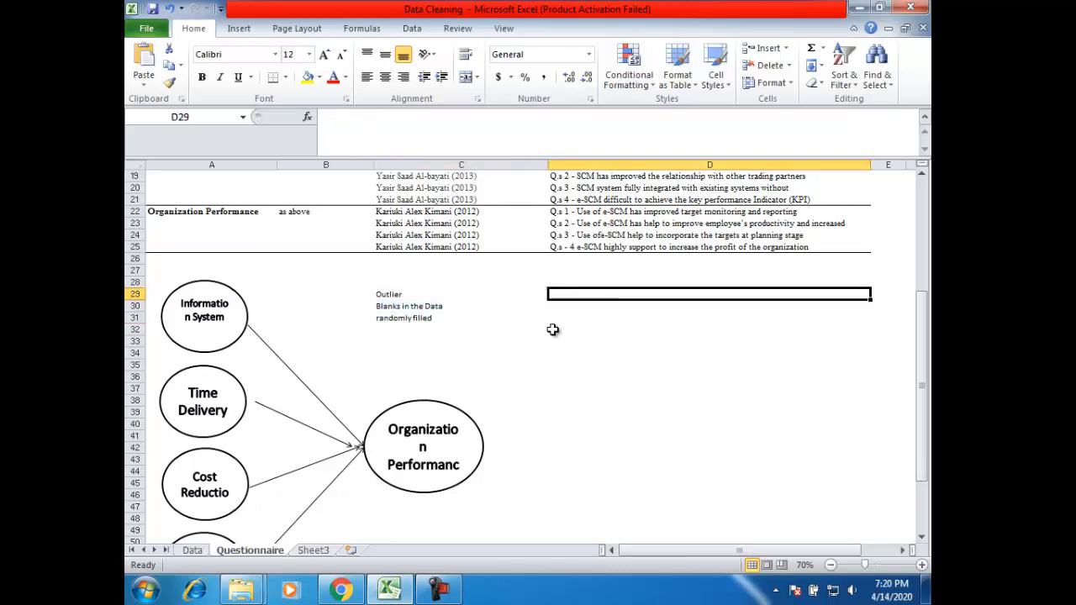
{"action": "key", "text": "Left"}
{"action": "key", "text": "shift+Down"}
{"action": "key", "text": "shift+Down"}
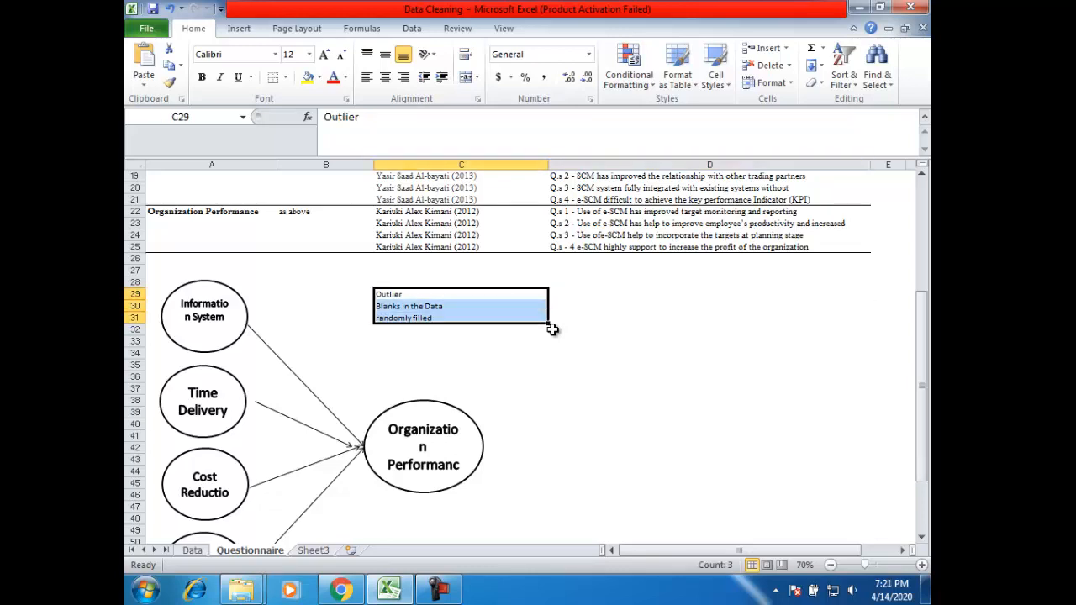
{"action": "key", "text": "Right"}
{"action": "key", "text": "Left"}
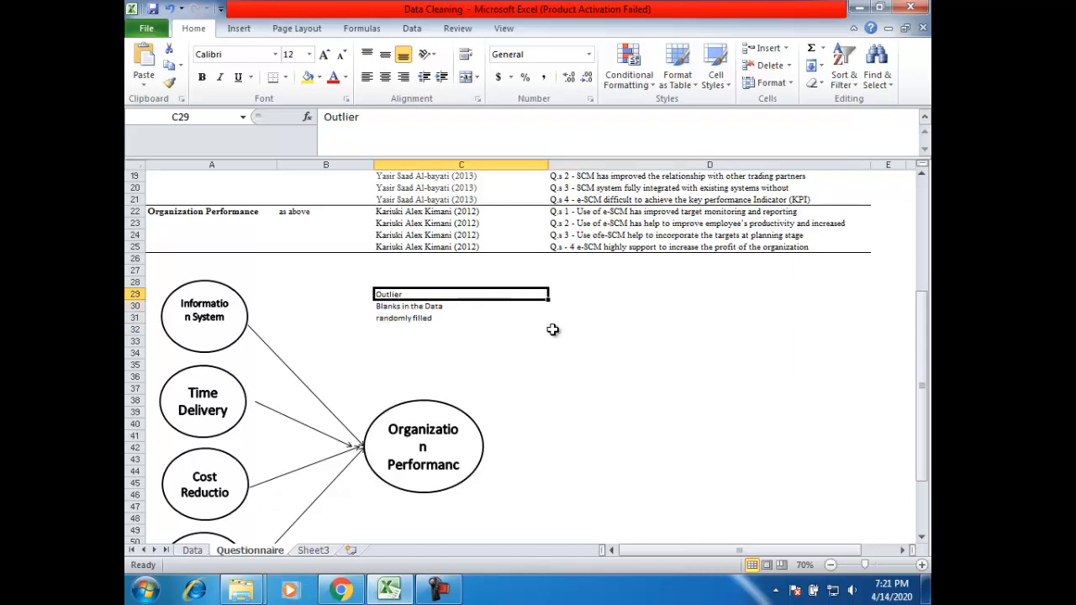
{"action": "key", "text": "Down"}
{"action": "key", "text": "Down"}
{"action": "key", "text": "Down"}
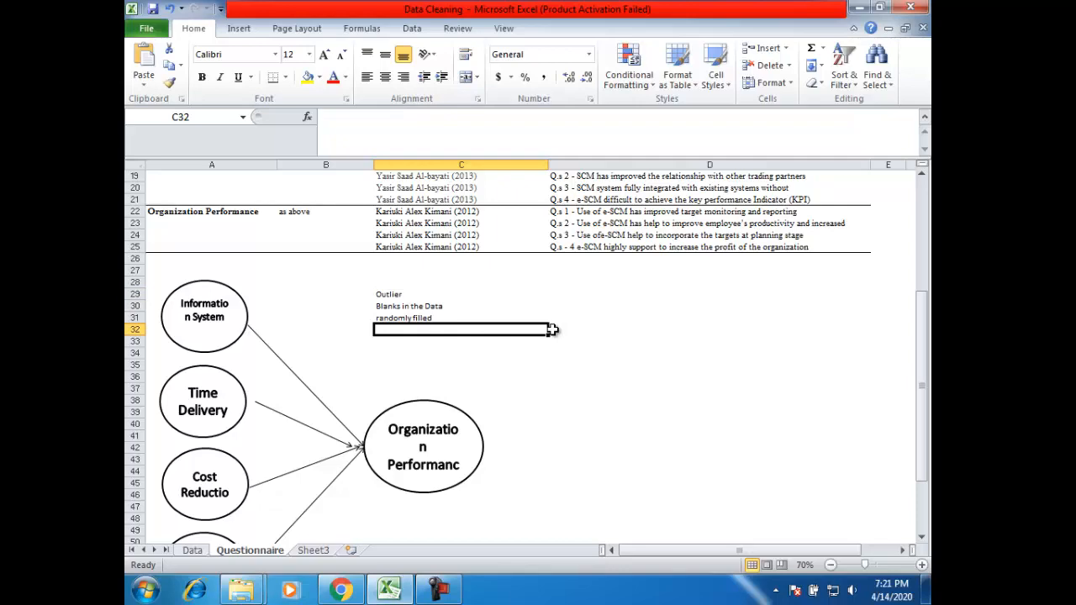
- View the survey responses on the Data sheet, then review the Questionnaire sheet from its first row
{"action": "key", "text": "ctrl+Page_Up"}
{"action": "key", "text": "ctrl+Home"}
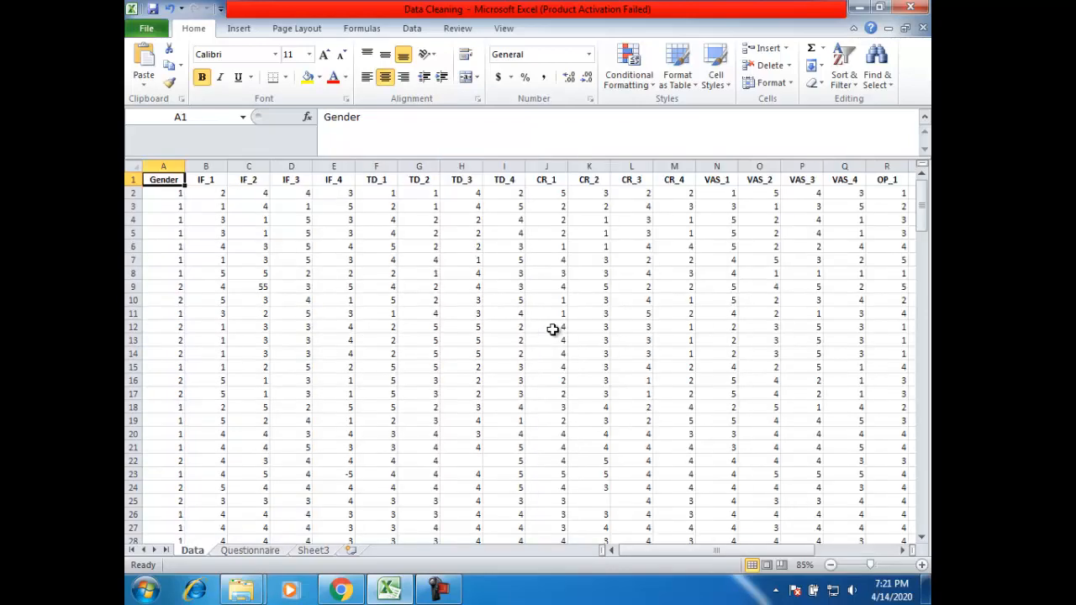
{"action": "key", "text": "ctrl+Page_Down"}
{"action": "key", "text": "Home"}
{"action": "key", "text": "ctrl+Up"}
{"action": "key", "text": "ctrl+Up"}
{"action": "key", "text": "ctrl+Up"}
{"action": "key", "text": "ctrl+Up"}
{"action": "key", "text": "ctrl+Up"}
{"action": "key", "text": "ctrl+Up"}
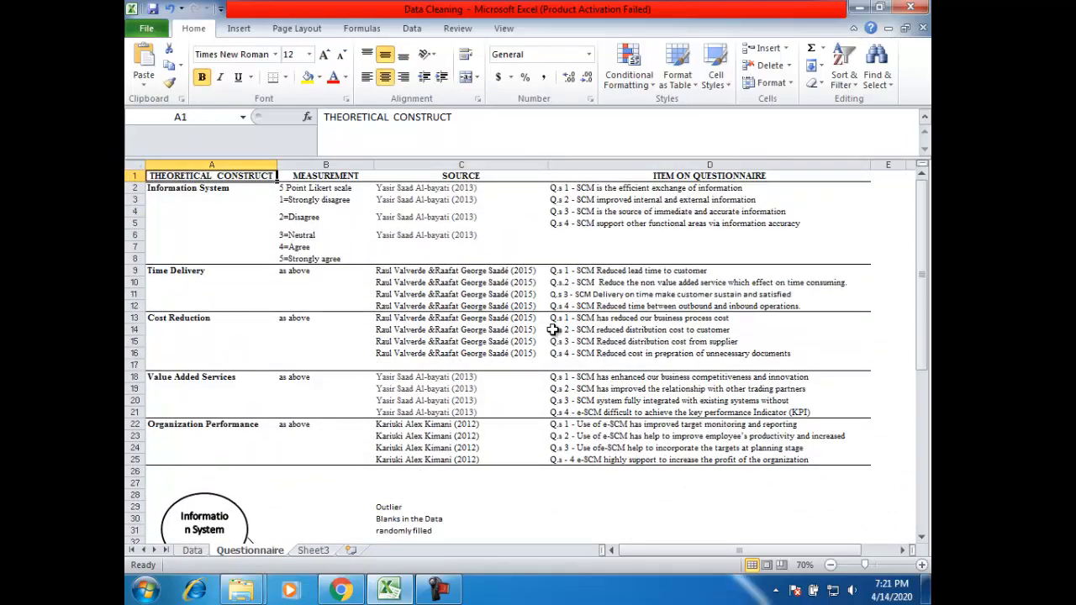
- Look across the first response row on the Data sheet, from Gender through the questionnaire items to the S.no column
{"action": "key", "text": "ctrl+Page_Up"}
{"action": "key", "text": "Down"}
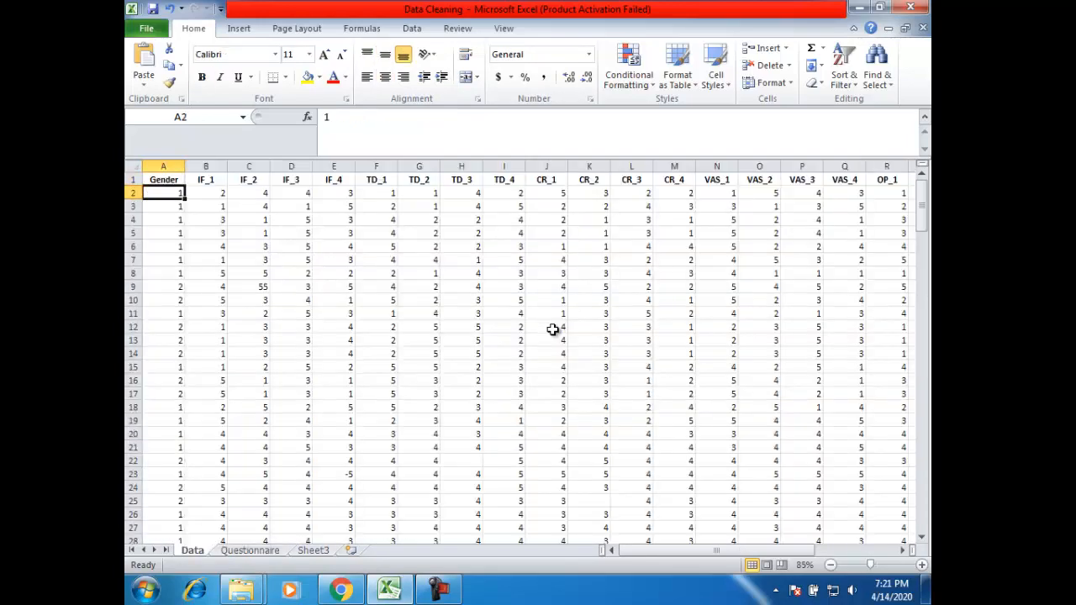
{"action": "key", "text": "Right"}
{"action": "key", "text": "Right"}
{"action": "key", "text": "Right"}
{"action": "key", "text": "Right"}
{"action": "key", "text": "Right"}
{"action": "key", "text": "Right"}
{"action": "key", "text": "Right"}
{"action": "key", "text": "Right"}
{"action": "key", "text": "Right"}
{"action": "key", "text": "Right"}
{"action": "key", "text": "Right"}
{"action": "key", "text": "Right"}
{"action": "key", "text": "Right"}
{"action": "key", "text": "Right"}
{"action": "key", "text": "Right"}
{"action": "key", "text": "Right"}
{"action": "key", "text": "Right"}
{"action": "key", "text": "Right"}
{"action": "key", "text": "Right"}
{"action": "key", "text": "Right"}
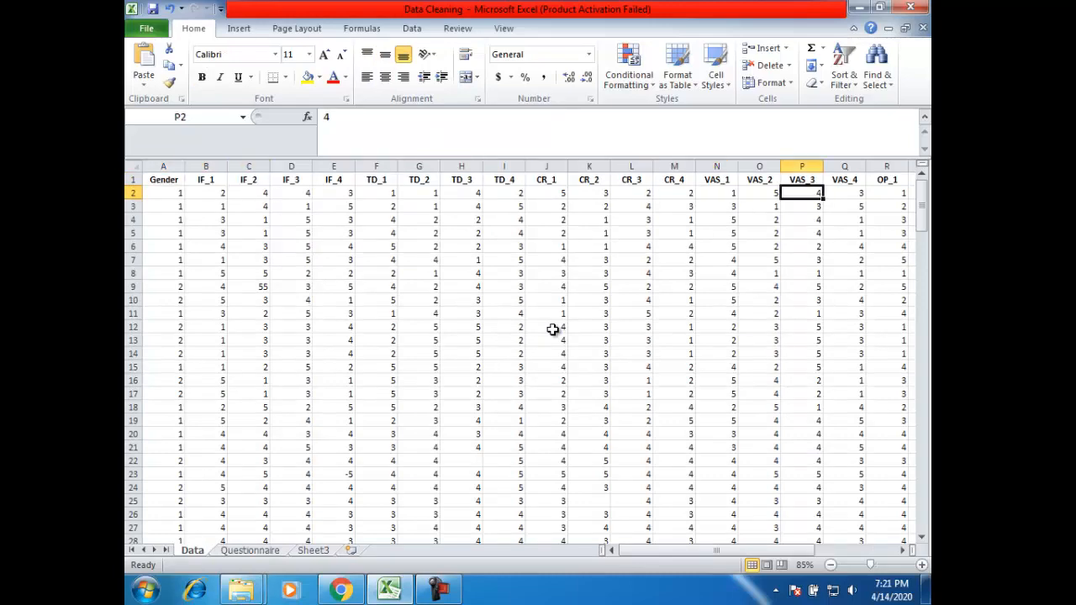
{"action": "key", "text": "Left"}
{"action": "key", "text": "Left"}
{"action": "key", "text": "Left"}
{"action": "key", "text": "Left"}
{"action": "key", "text": "Left"}
{"action": "key", "text": "Left"}
{"action": "key", "text": "Left"}
{"action": "key", "text": "Left"}
{"action": "key", "text": "Left"}
{"action": "key", "text": "Left"}
{"action": "key", "text": "Left"}
{"action": "key", "text": "Right"}
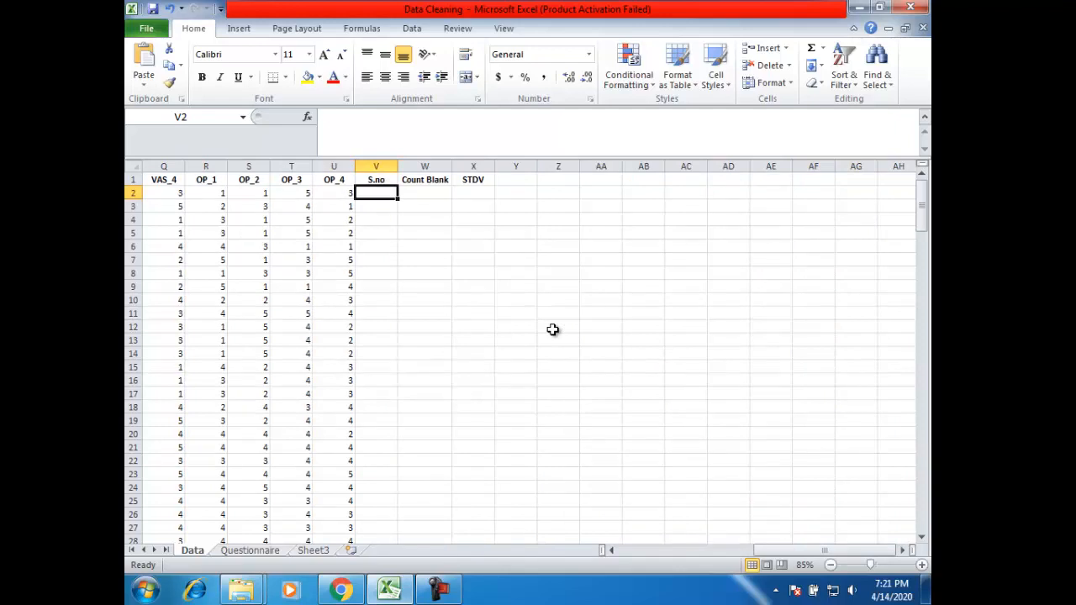
- Enter 1 and 2 in V2:V3 and fill the serial numbers down the S.no column to the last response row
{"action": "type", "text": "1"}
{"action": "key", "text": "Return"}
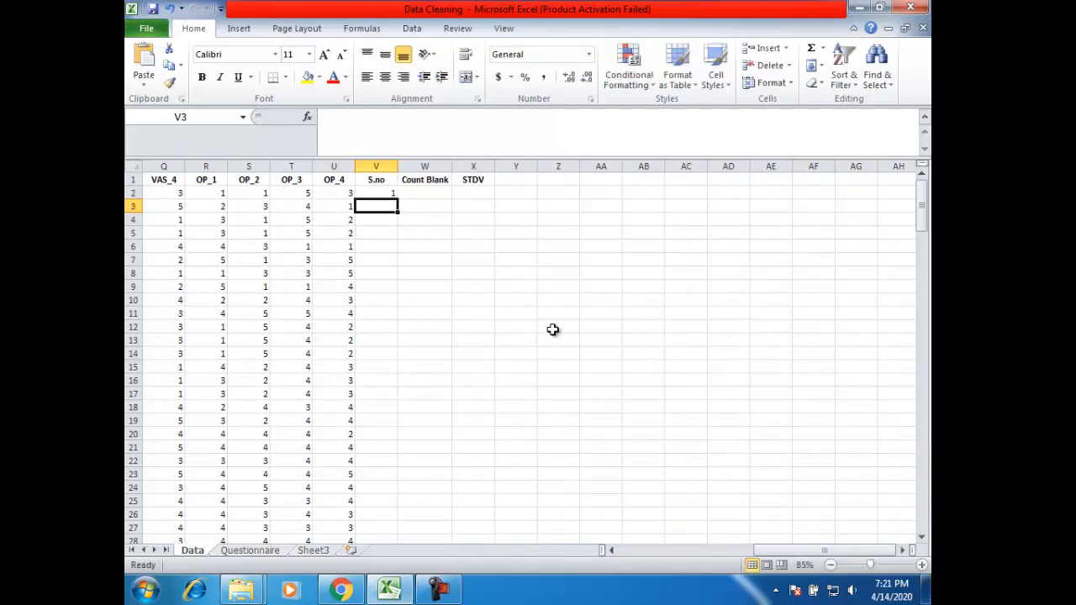
{"action": "type", "text": "2"}
{"action": "key", "text": "Up"}
{"action": "key", "text": "shift+Down"}
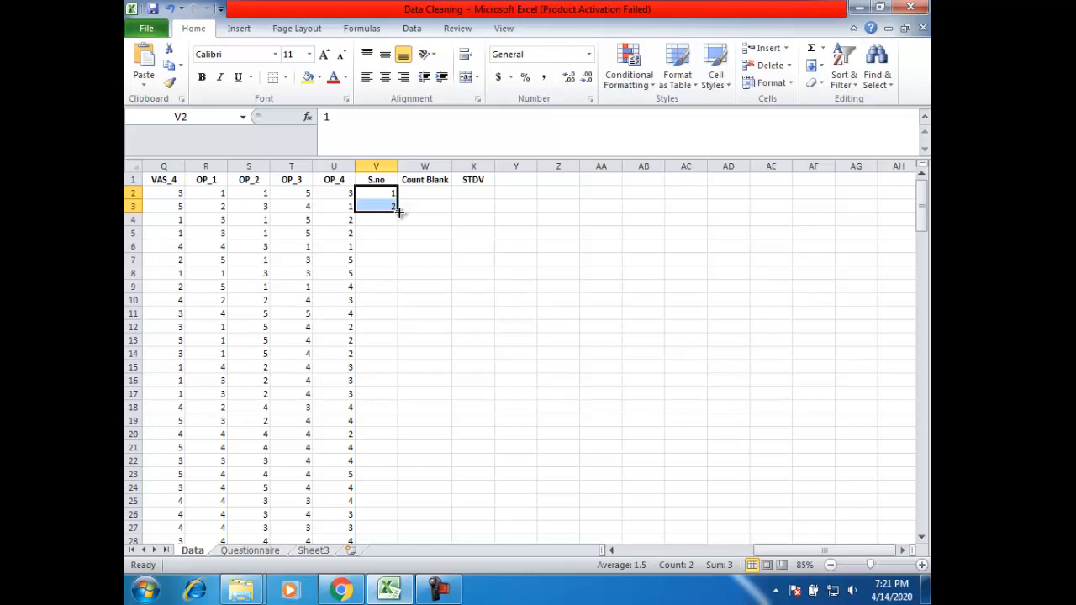
{"action": "double_click", "coordinate": [399, 213]}
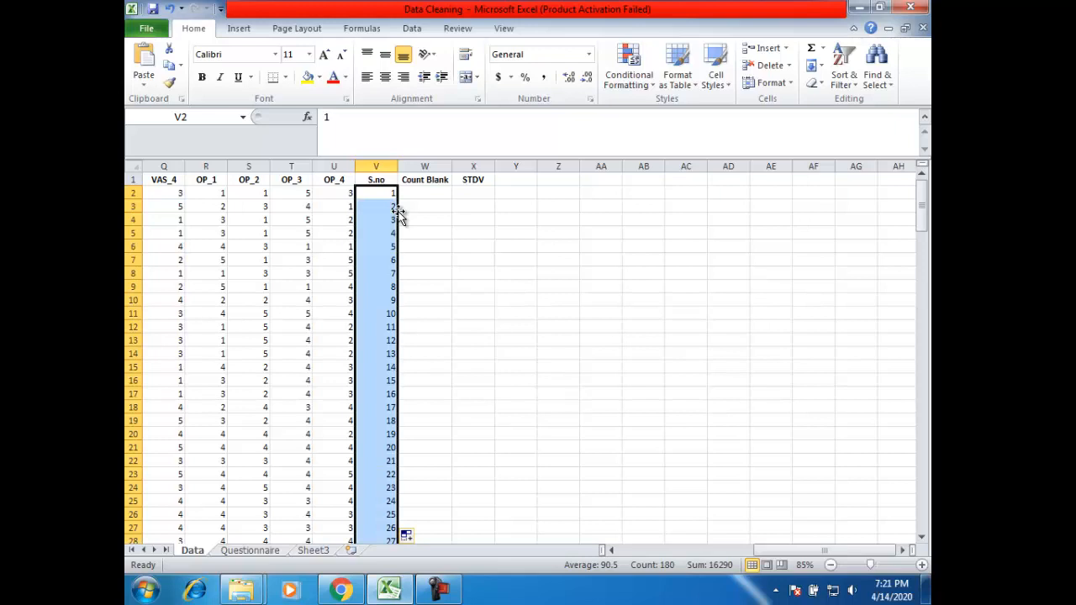
- Check the serial numbers at the end of the S.no column against the last responses, then return to the header row
{"action": "left_click", "coordinate": [388, 296]}
{"action": "key", "text": "ctrl+Down"}
{"action": "key", "text": "Down"}
{"action": "key", "text": "Down"}
{"action": "key", "text": "Down"}
{"action": "key", "text": "Down"}
{"action": "key", "text": "Down"}
{"action": "key", "text": "Down"}
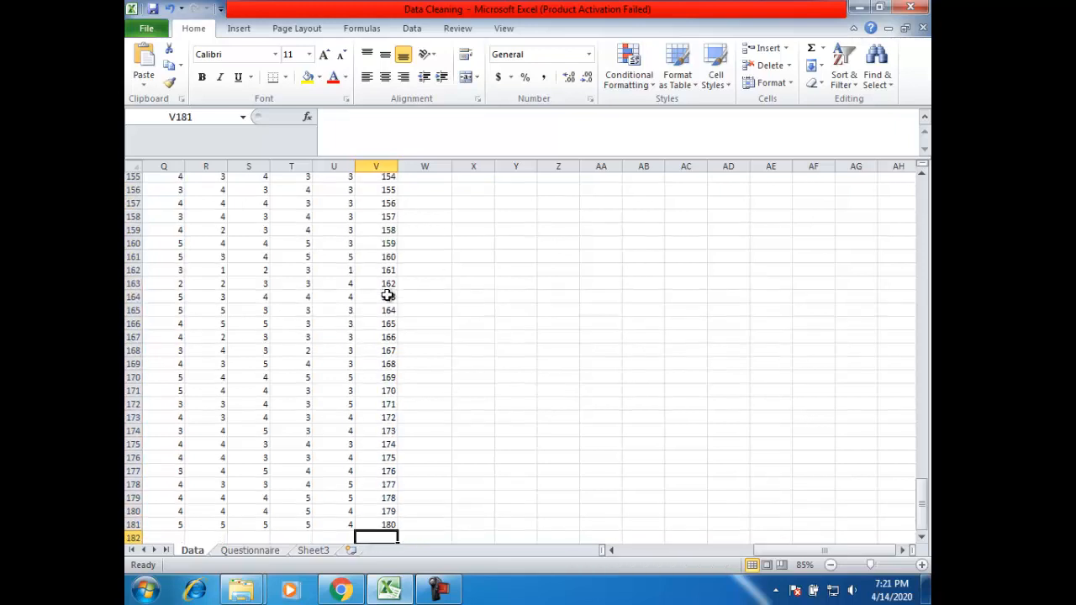
{"action": "key", "text": "Up"}
{"action": "key", "text": "Up"}
{"action": "key", "text": "Up"}
{"action": "key", "text": "Up"}
{"action": "key", "text": "Up"}
{"action": "key", "text": "Up"}
{"action": "key", "text": "Up"}
{"action": "key", "text": "Up"}
{"action": "key", "text": "Up"}
{"action": "key", "text": "Up"}
{"action": "key", "text": "Up"}
{"action": "key", "text": "Up"}
{"action": "key", "text": "Up"}
{"action": "key", "text": "Up"}
{"action": "key", "text": "Up"}
{"action": "key", "text": "Up"}
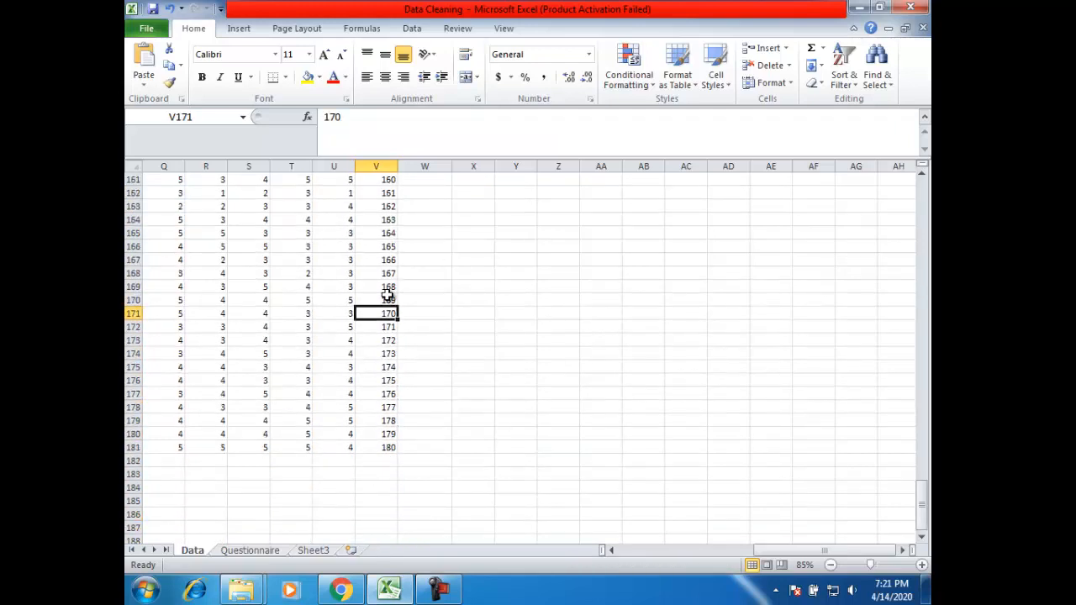
{"action": "key", "text": "ctrl+Up"}
{"action": "key", "text": "Down"}
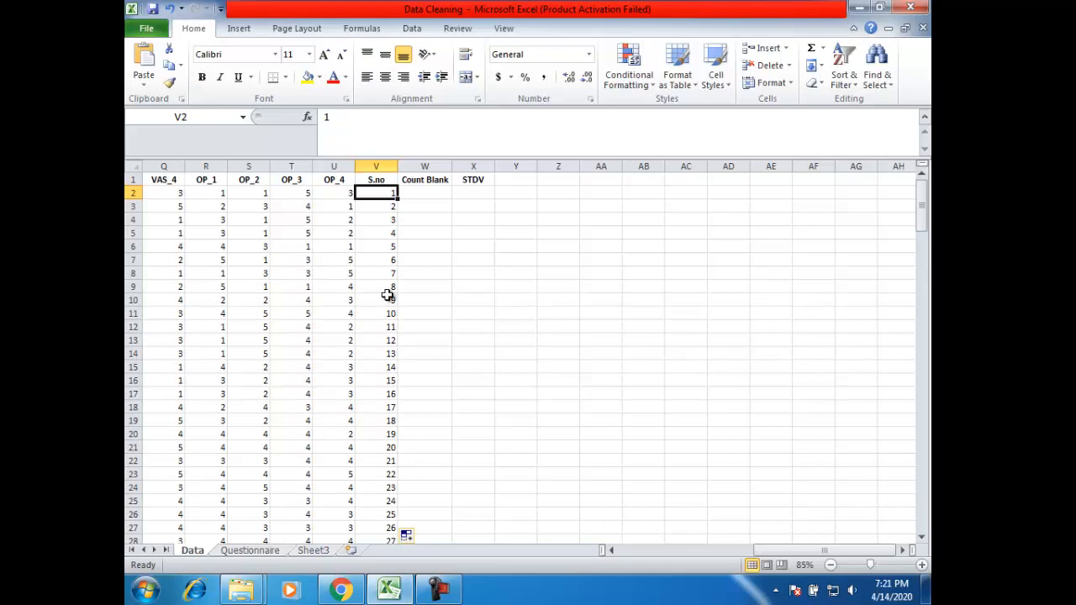
{"action": "key", "text": "shift+Down"}
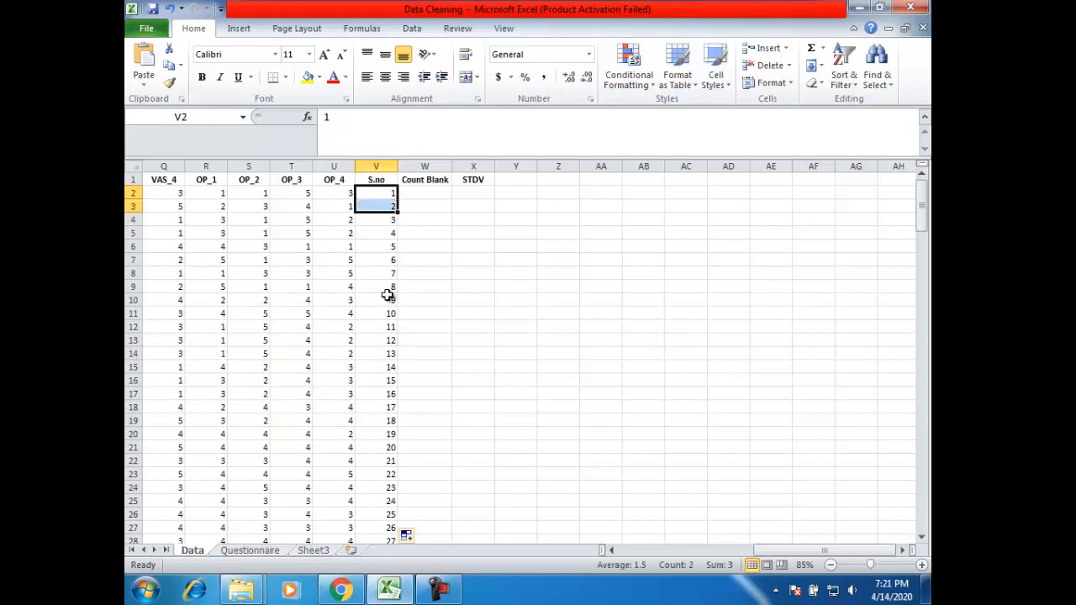
{"action": "key", "text": "Up"}
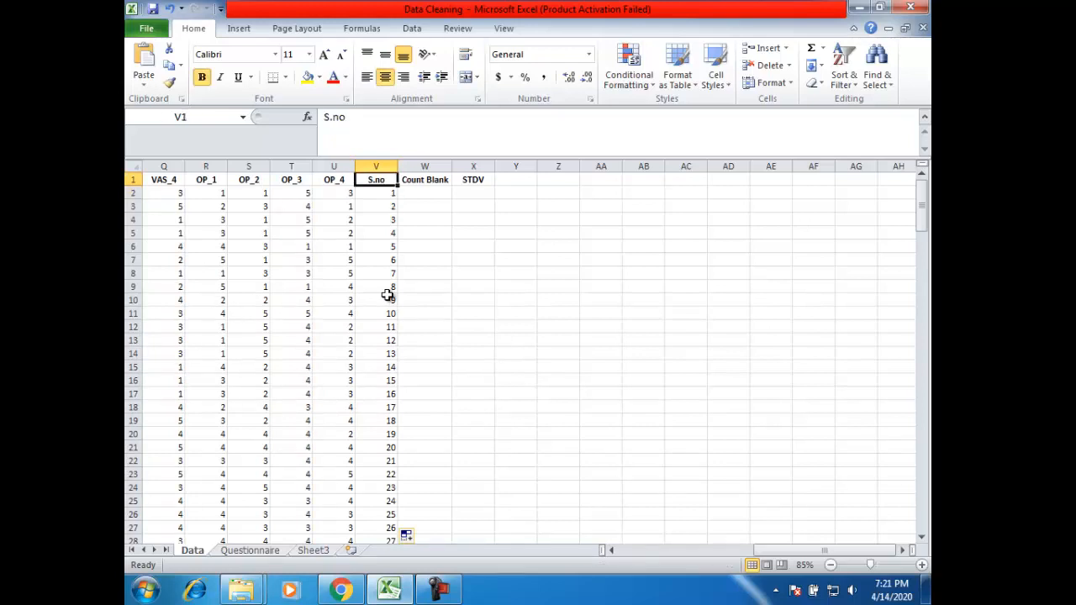
- Enter the formula =COUNTBLANK(B2:U2) in W2 to count the first respondent's unanswered items, leaving out Gender
{"action": "key", "text": "Right"}
{"action": "key", "text": "Down"}
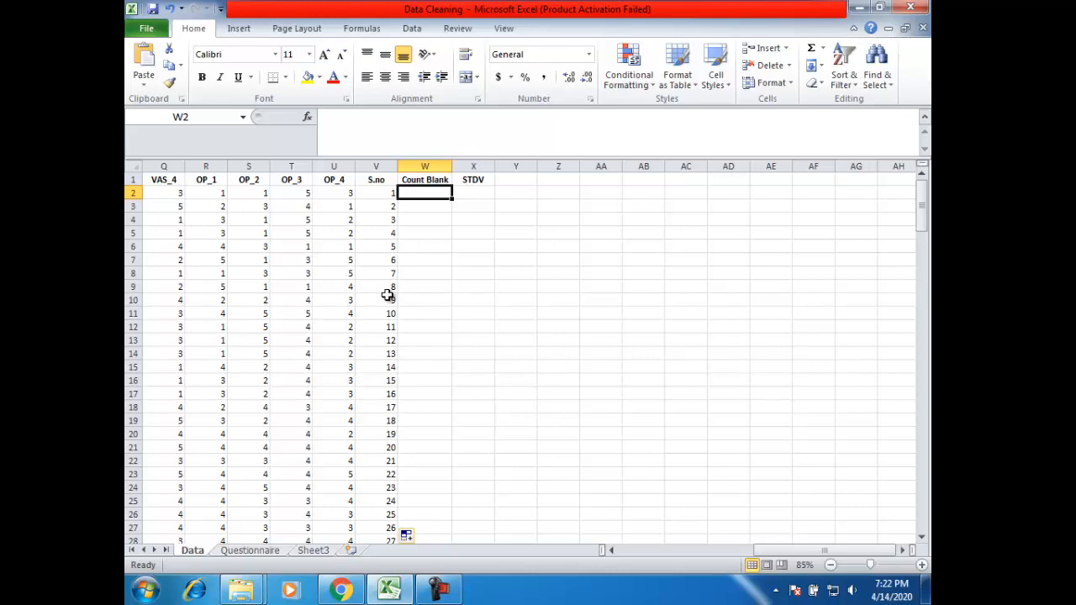
{"action": "type", "text": "="}
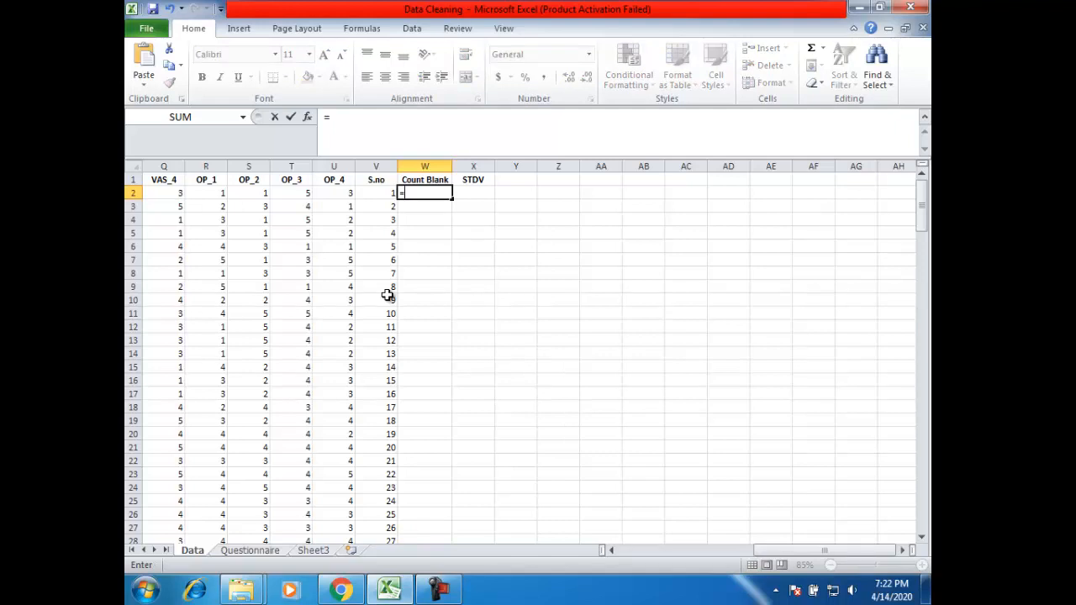
{"action": "type", "text": "count"}
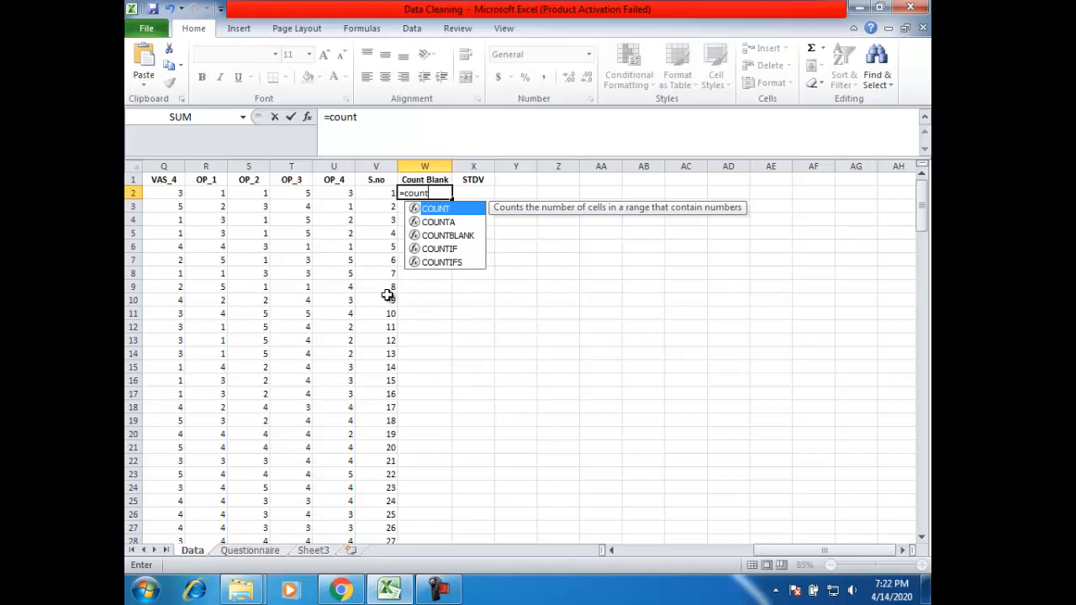
{"action": "key", "text": "Down"}
{"action": "key", "text": "Down"}
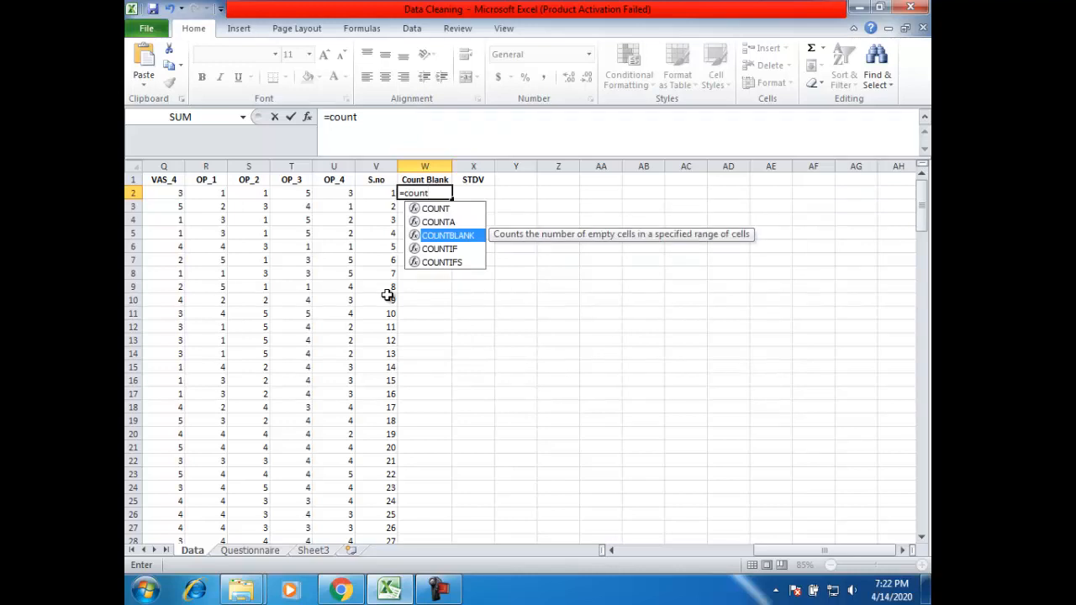
{"action": "key", "text": "Tab"}
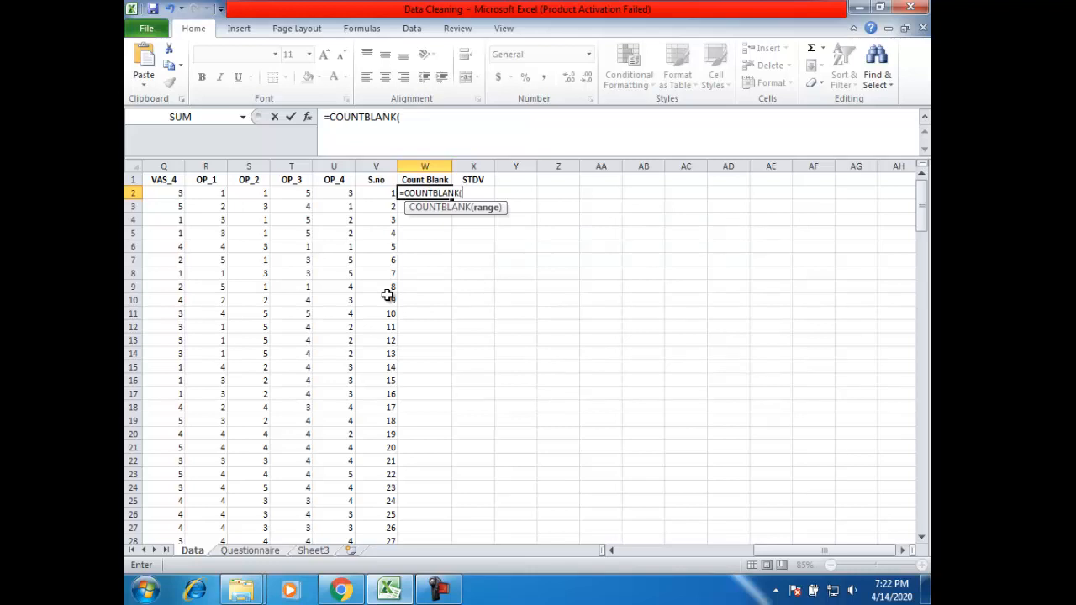
{"action": "key", "text": "Left"}
{"action": "key", "text": "Left"}
{"action": "key", "text": "ctrl+shift+Left"}
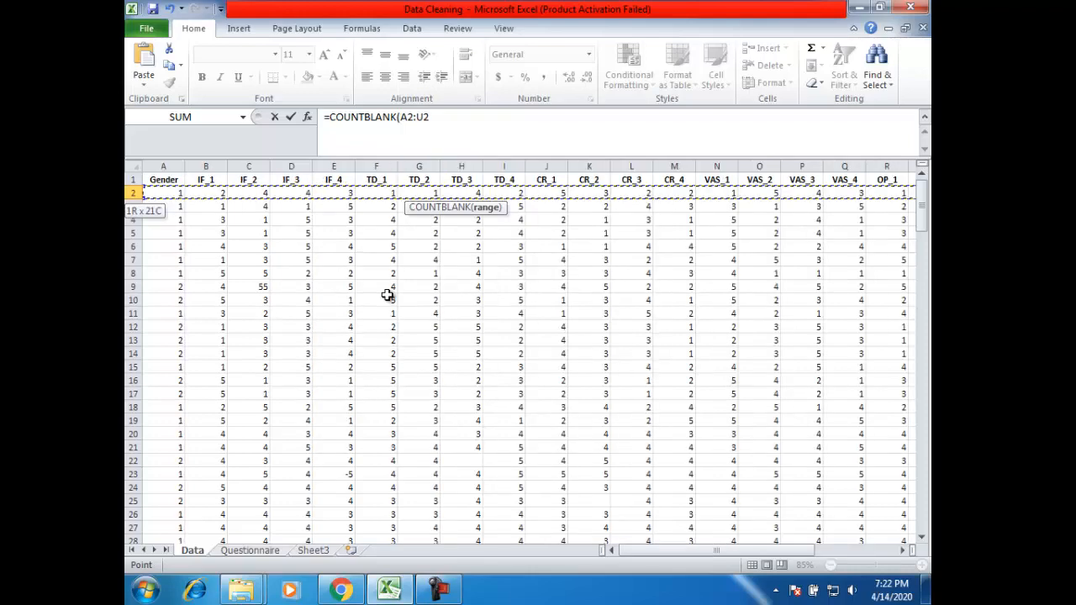
{"action": "key", "text": "ctrl+shift+Right"}
{"action": "key", "text": "ctrl+shift+Left"}
{"action": "key", "text": "shift+Right"}
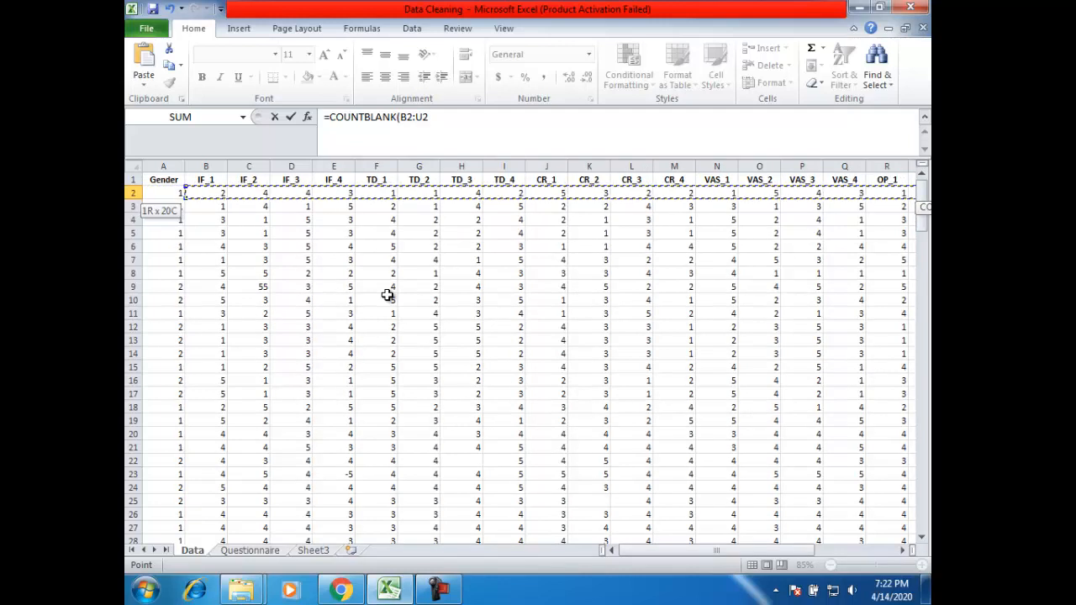
{"action": "key", "text": "Return"}
- Fill the COUNTBLANK formula from W2 down the Count Blank column to the last response row
{"action": "key", "text": "Up"}
{"action": "key", "text": "Right"}
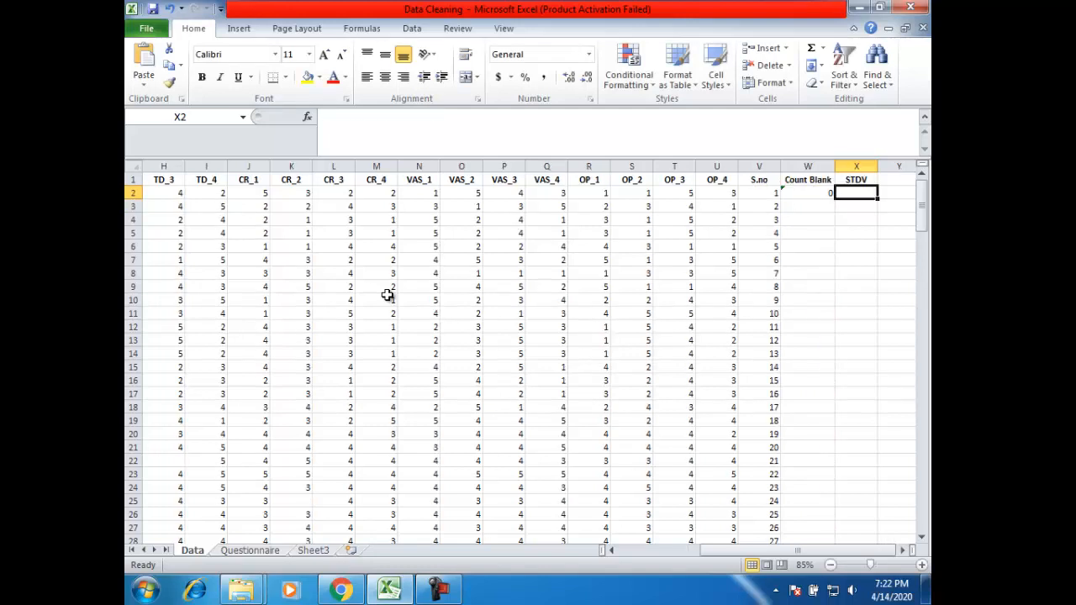
{"action": "key", "text": "Left"}
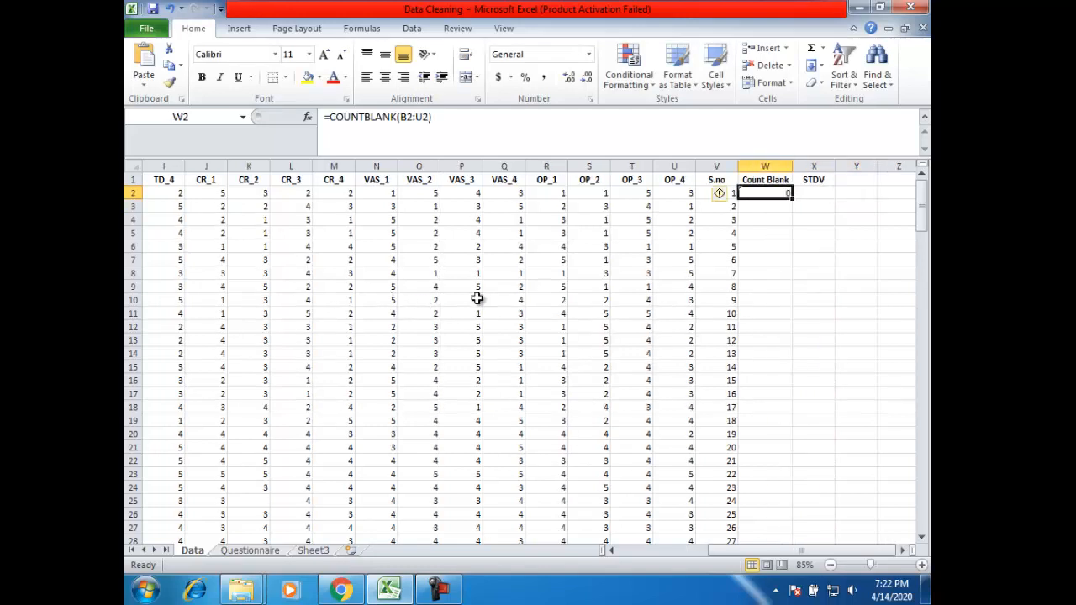
{"action": "double_click", "coordinate": [795, 199]}
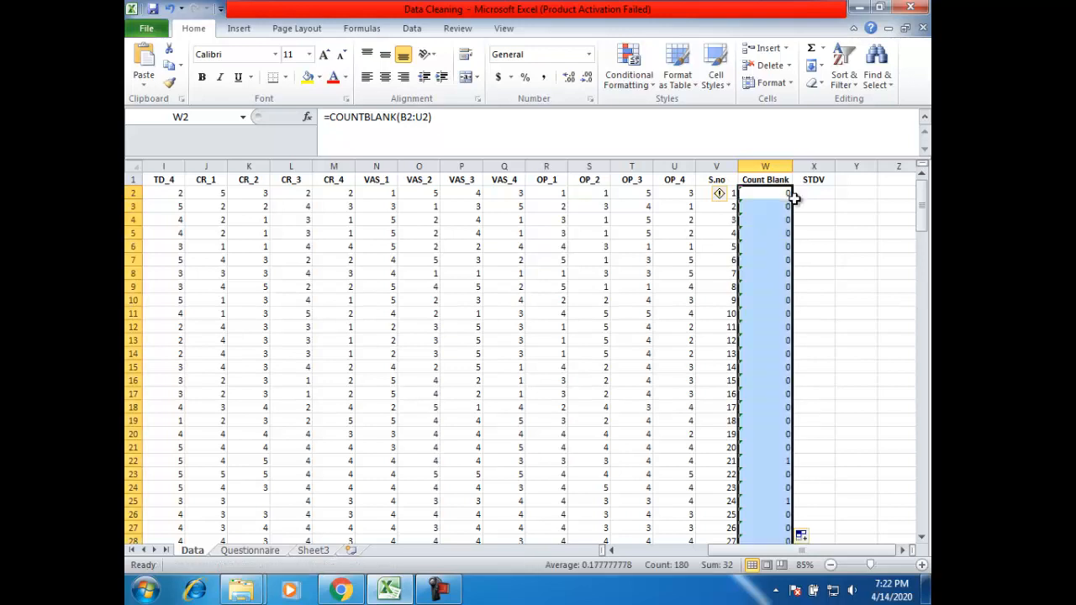
- Check that the blank counts reach the last serial number, then return to the Count Blank header
{"action": "left_click", "coordinate": [781, 260]}
{"action": "key", "text": "ctrl+Down"}
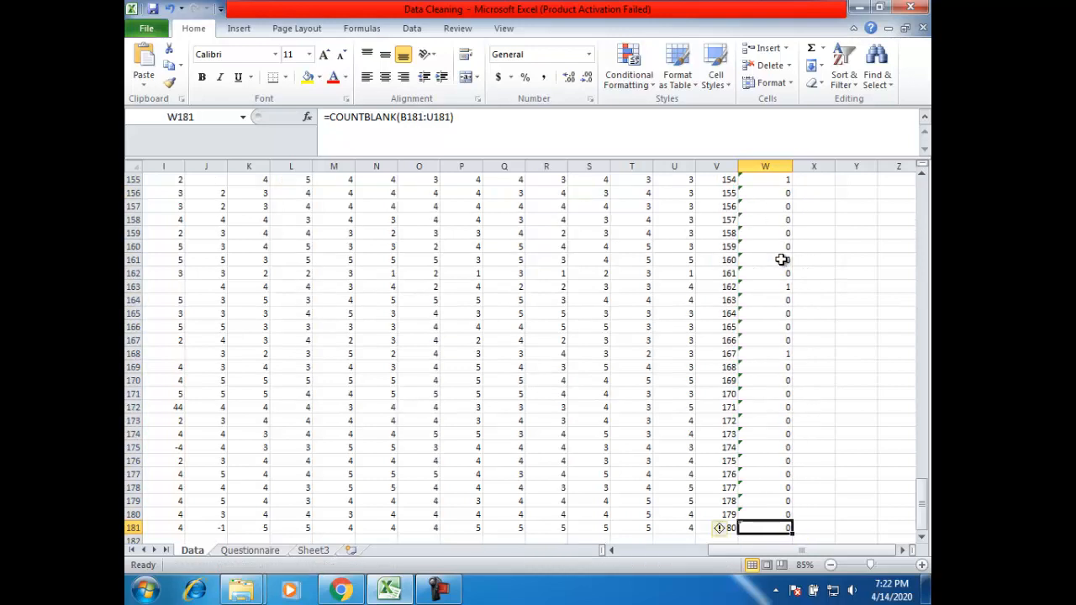
{"action": "key", "text": "Left"}
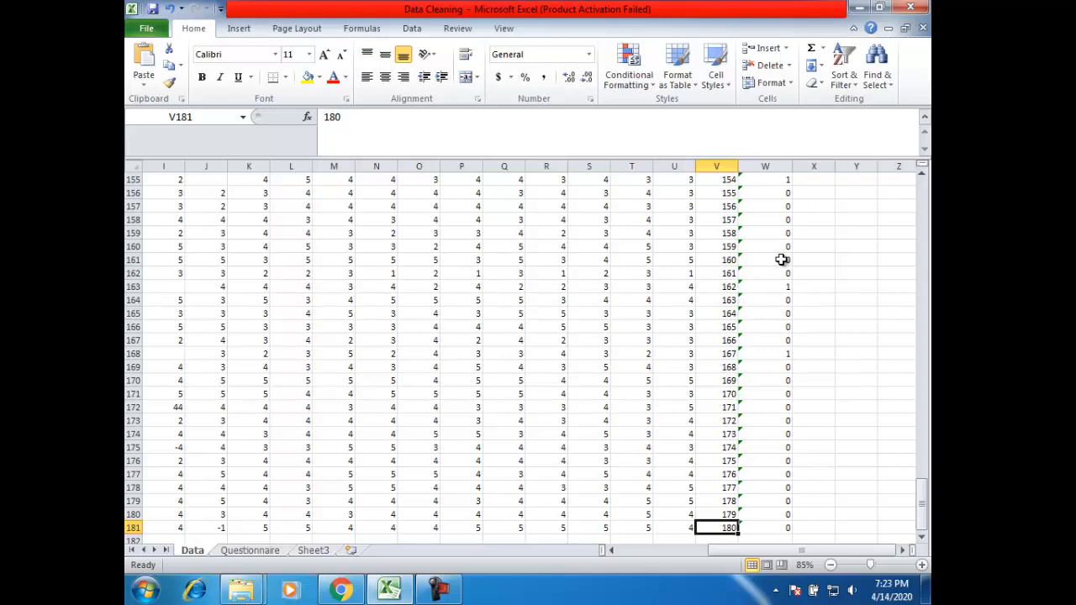
{"action": "key", "text": "Right"}
{"action": "key", "text": "ctrl+Up"}
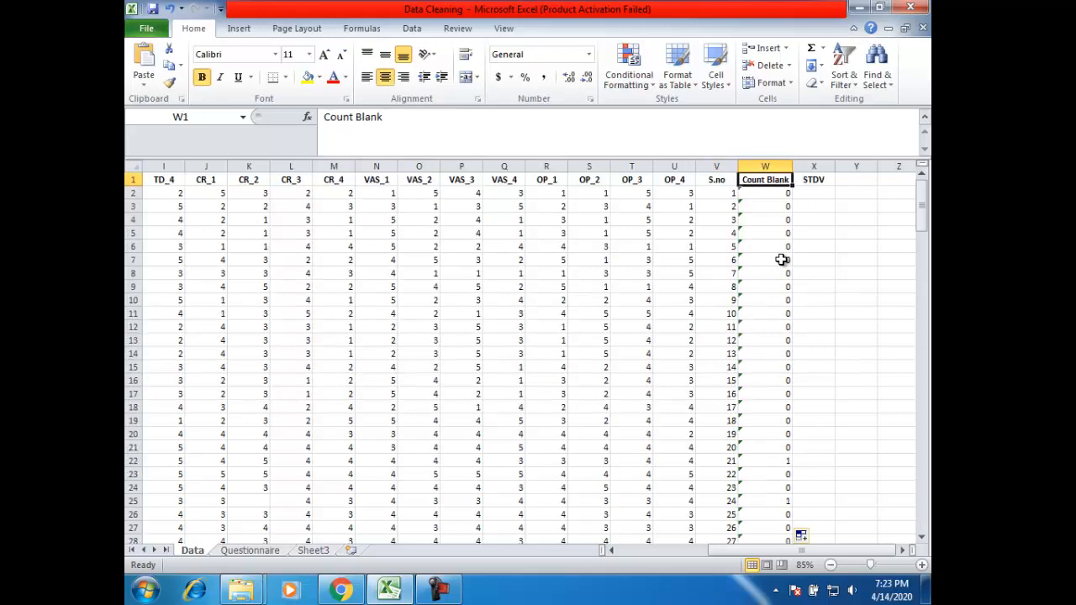
{"action": "key", "text": "Down"}
{"action": "key", "text": "Up"}
- Rename the standard deviation header in X1 as "STDVP"
{"action": "key", "text": "Right"}
{"action": "key", "text": "Down"}
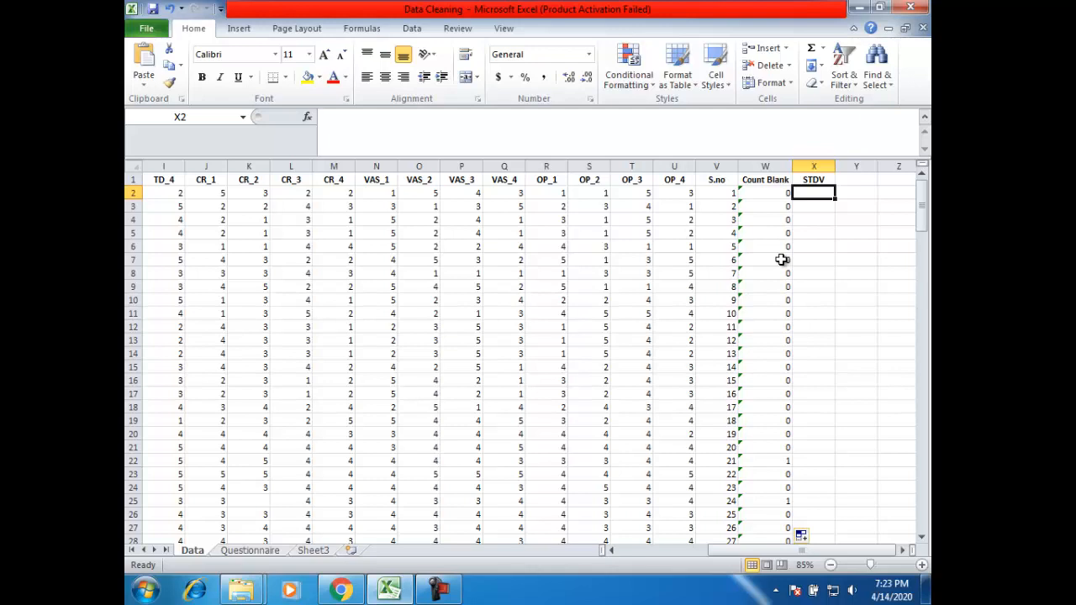
{"action": "type", "text": "="}
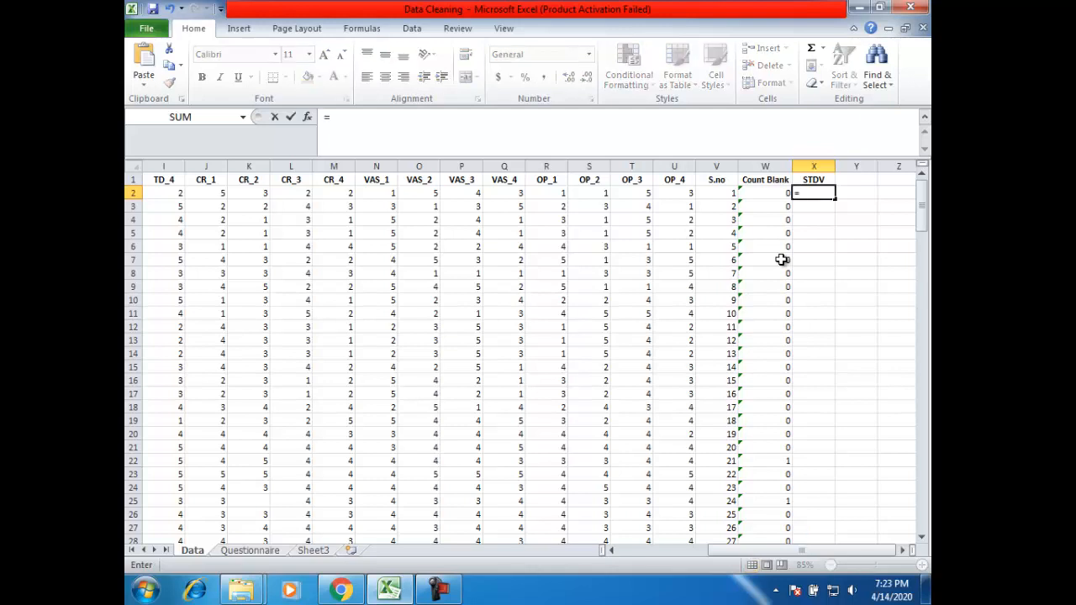
{"action": "key", "text": "Escape"}
{"action": "key", "text": "Up"}
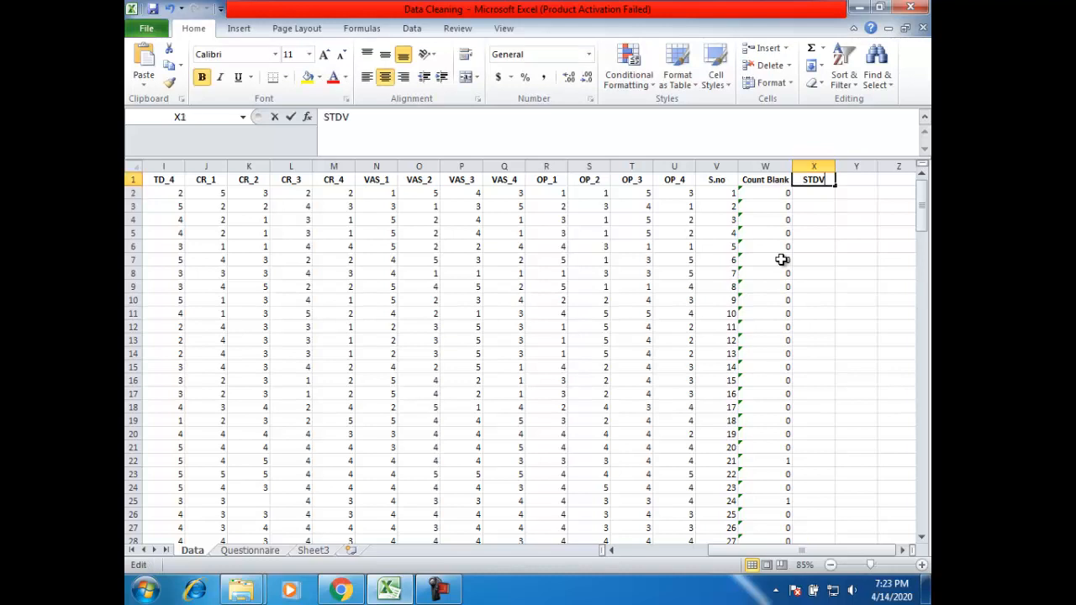
{"action": "key", "text": "F2"}
{"action": "type", "text": "P"}
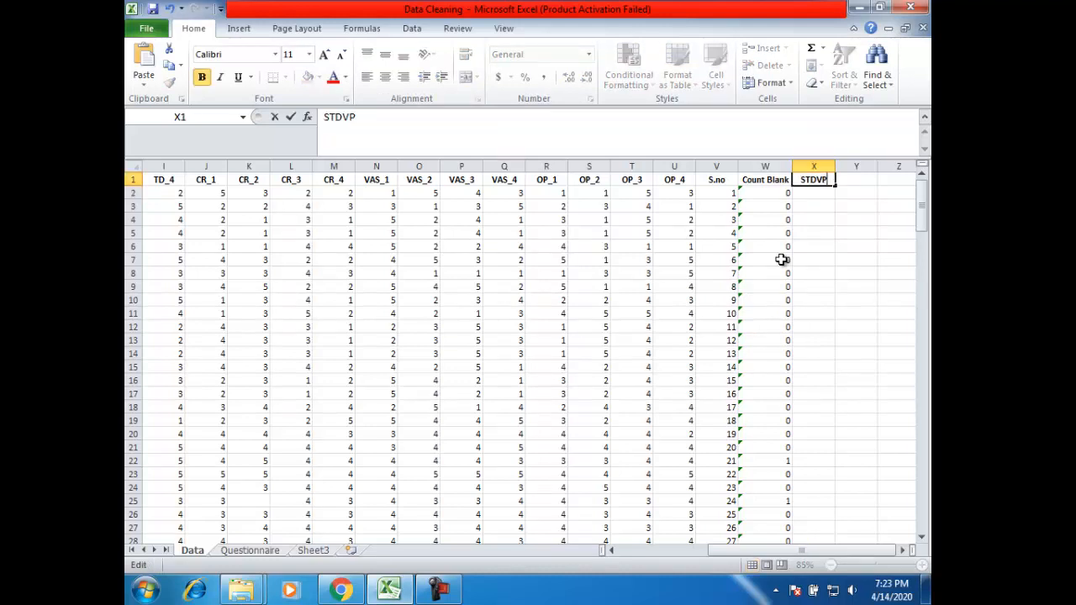
{"action": "key", "text": "Return"}
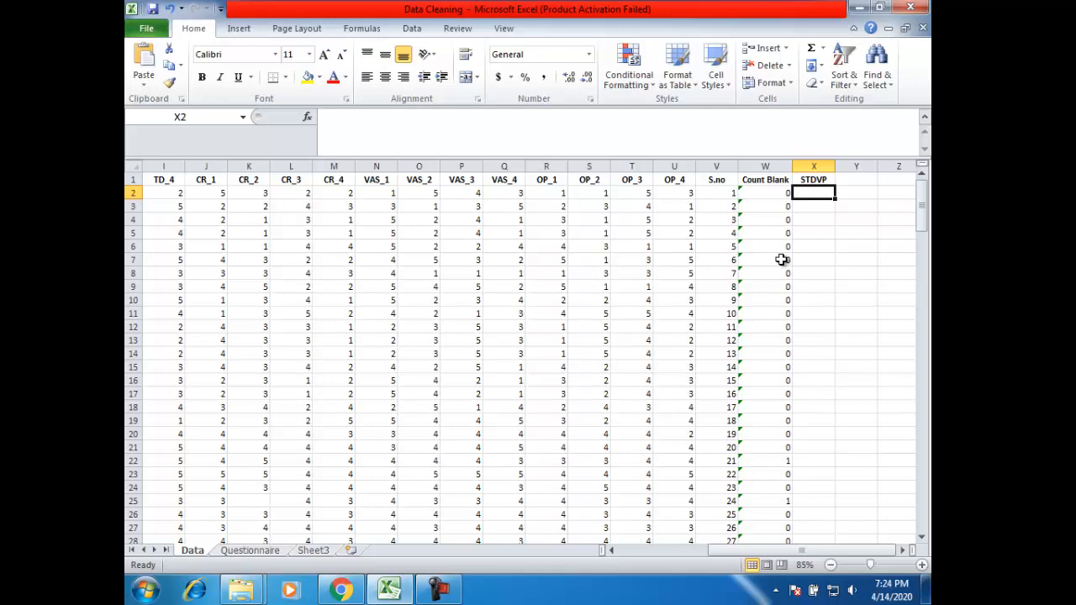
- Enter the formula =STDEVP(B2:U2) in X2 to calculate the first respondent's standard deviation, leaving out Gender
{"action": "type", "text": "="}
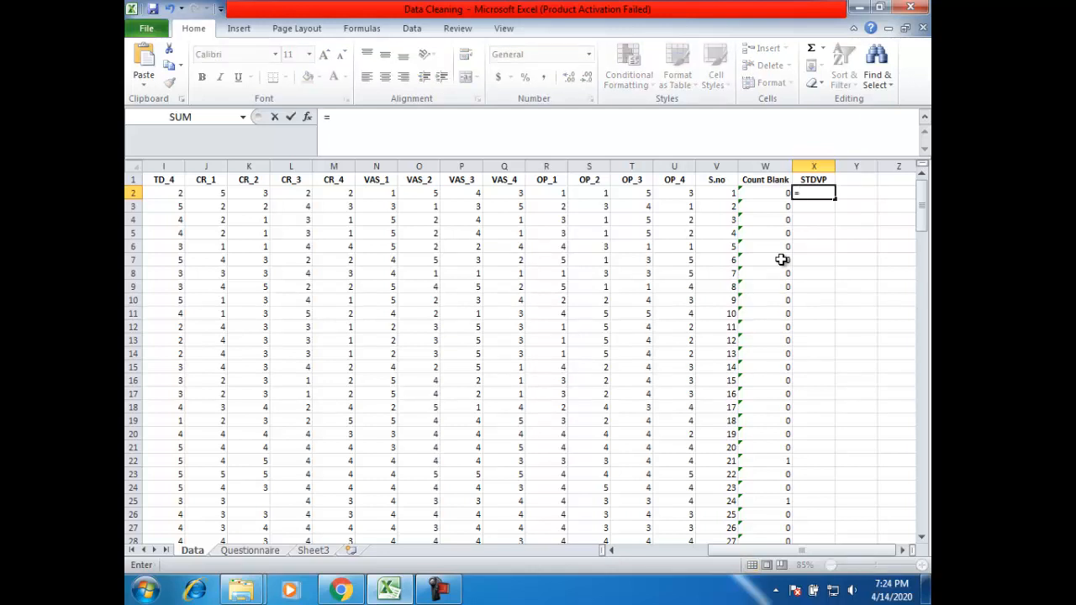
{"action": "type", "text": "std"}
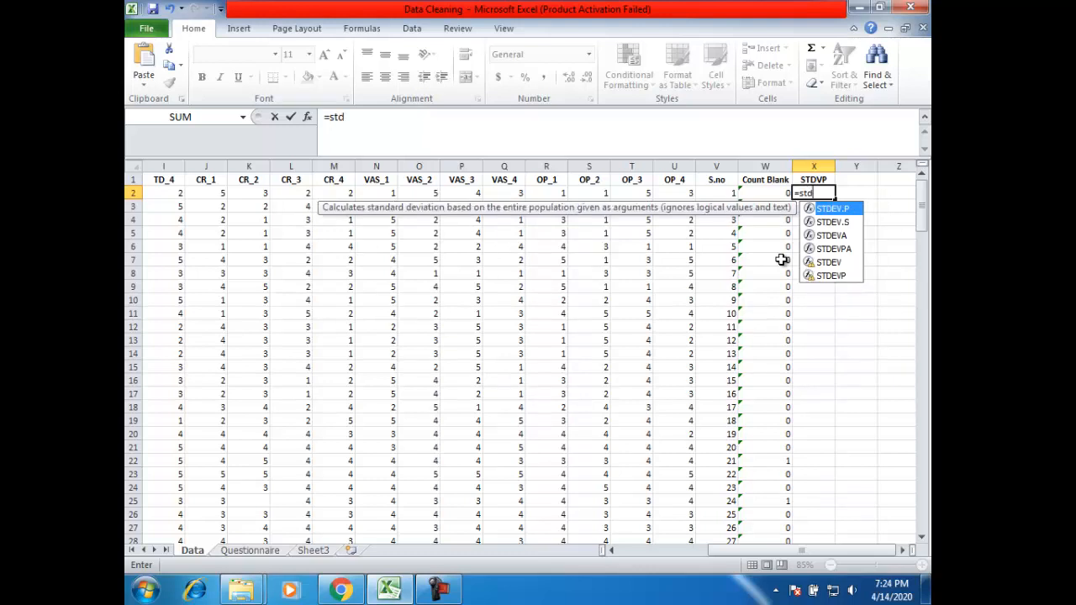
{"action": "key", "text": "Down"}
{"action": "key", "text": "Down"}
{"action": "key", "text": "Down"}
{"action": "key", "text": "Down"}
{"action": "key", "text": "Down"}
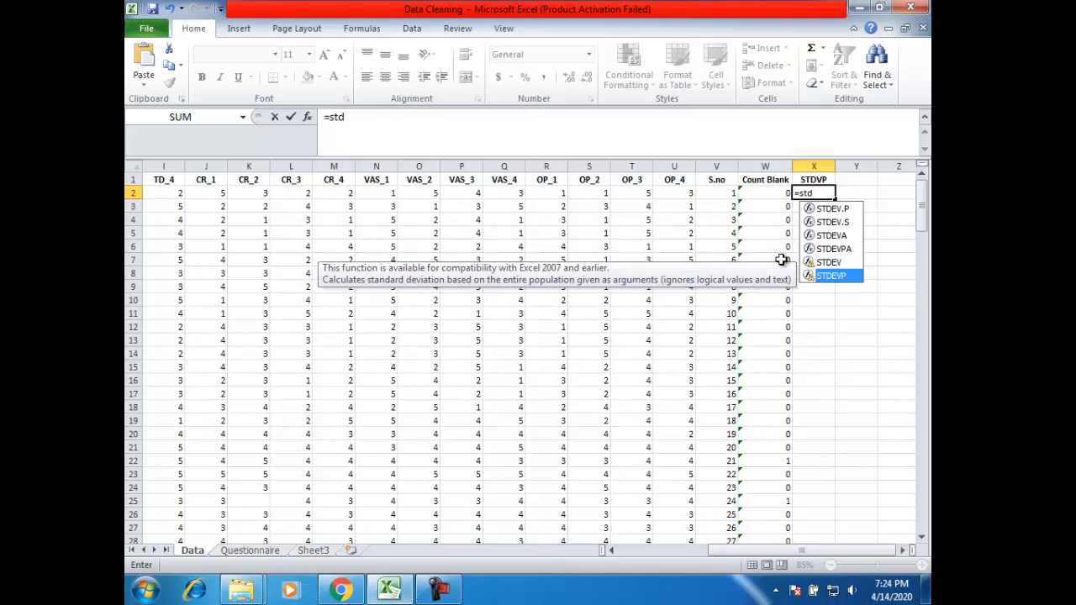
{"action": "key", "text": "Tab"}
{"action": "key", "text": "Left"}
{"action": "key", "text": "Left"}
{"action": "key", "text": "Left"}
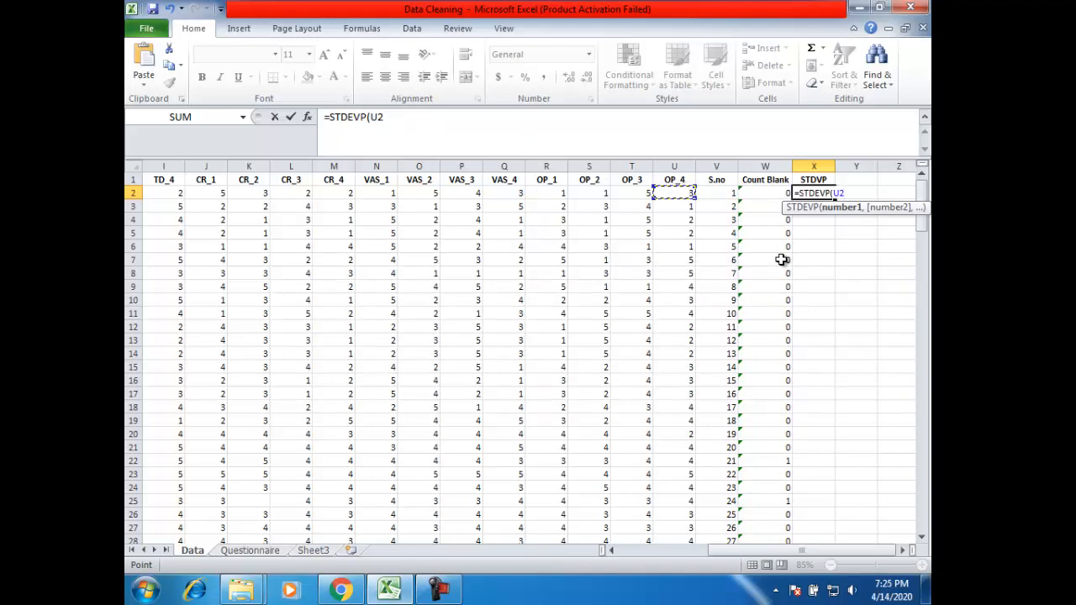
{"action": "key", "text": "ctrl+shift+Left"}
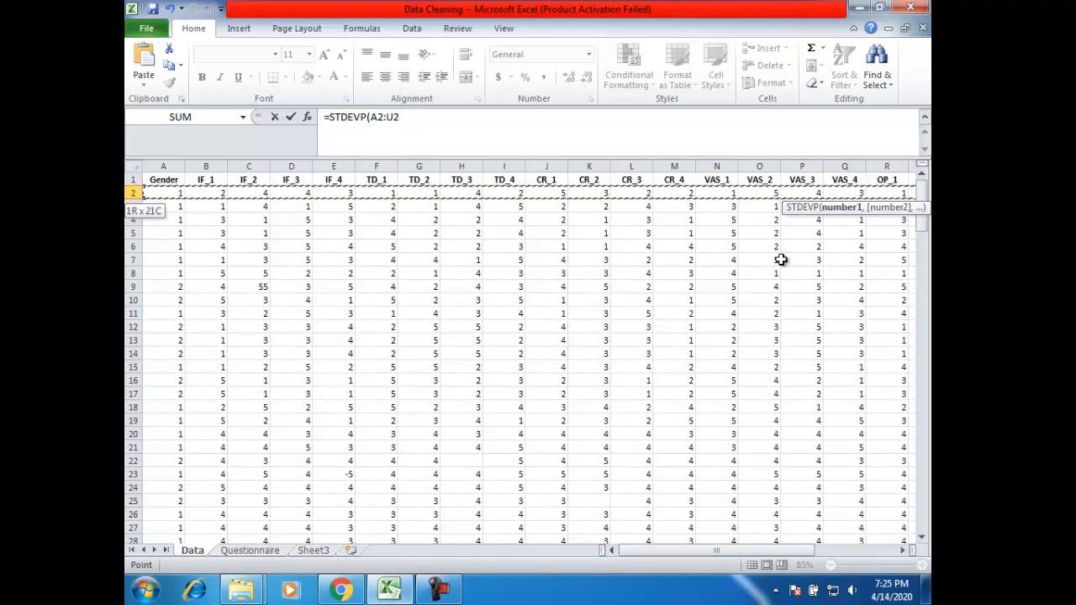
{"action": "key", "text": "shift+Right"}
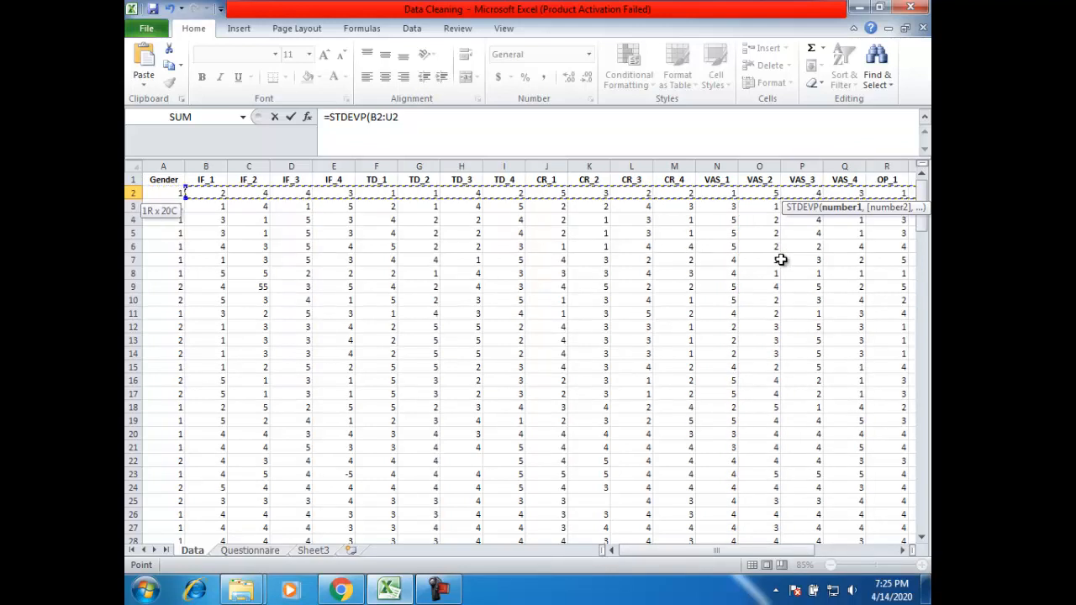
{"action": "key", "text": "ctrl+Return"}
{"action": "key", "text": "Right"}
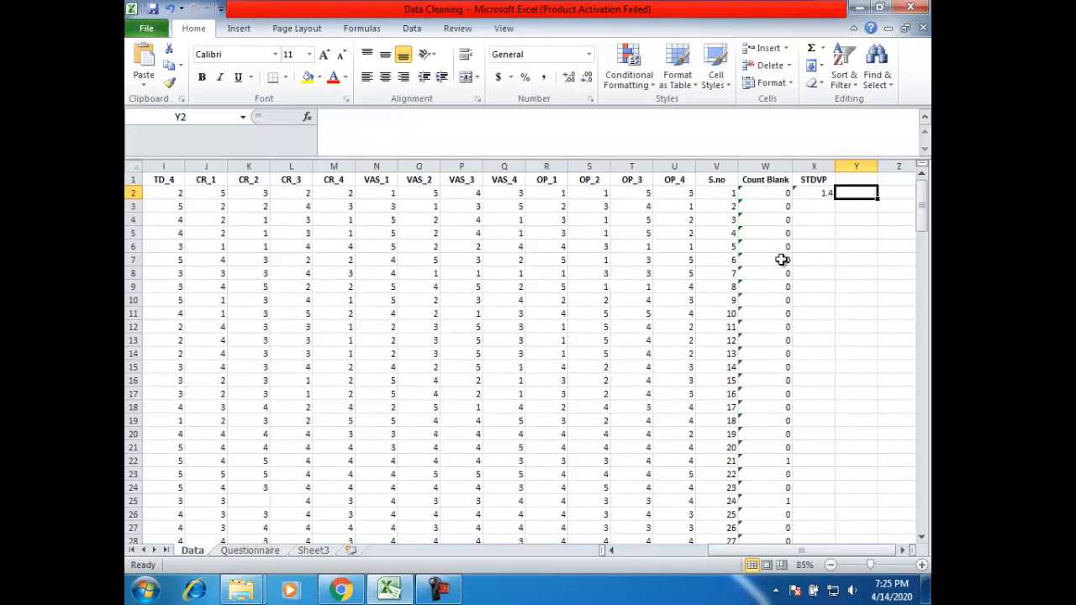
- Fill the STDEVP formula from X2 down the STDVP column to the last response row
{"action": "key", "text": "Left"}
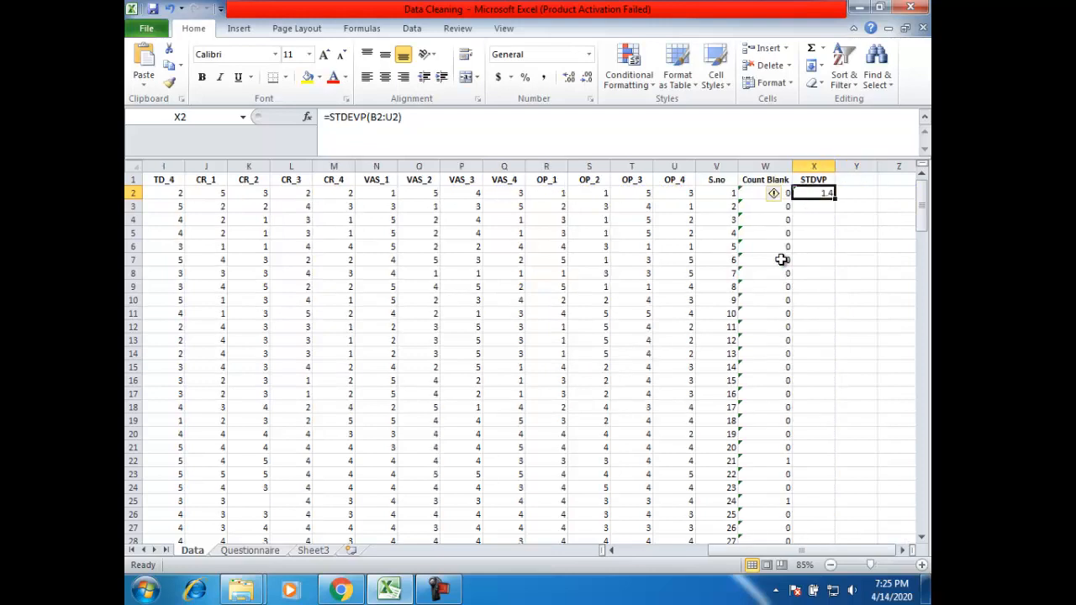
{"action": "double_click", "coordinate": [834, 196]}
{"action": "left_click", "coordinate": [841, 260]}
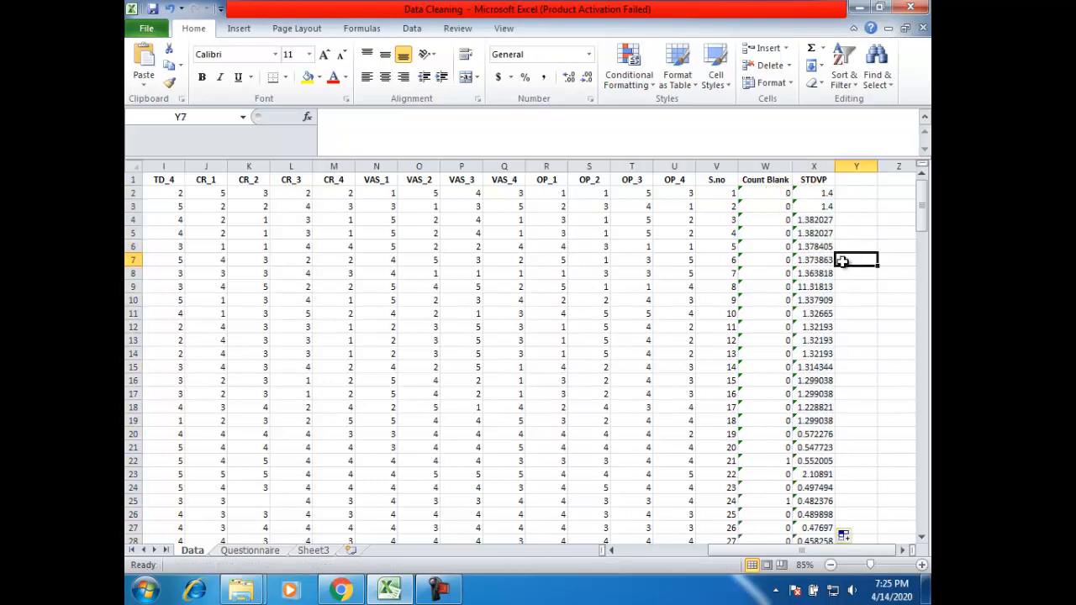
- Check the standard deviation values down to the last response row, then return to the STDVP header
{"action": "left_click", "coordinate": [824, 286]}
{"action": "scroll", "coordinate": [828, 282], "scroll_direction": "down", "scroll_amount": 13}
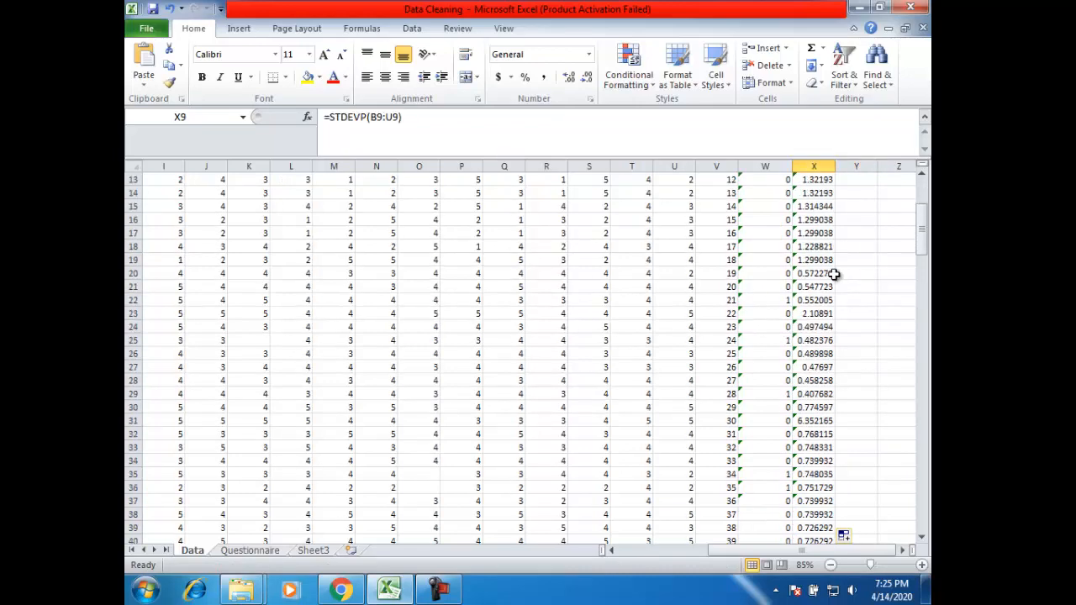
{"action": "scroll", "coordinate": [835, 274], "scroll_direction": "down", "scroll_amount": 12}
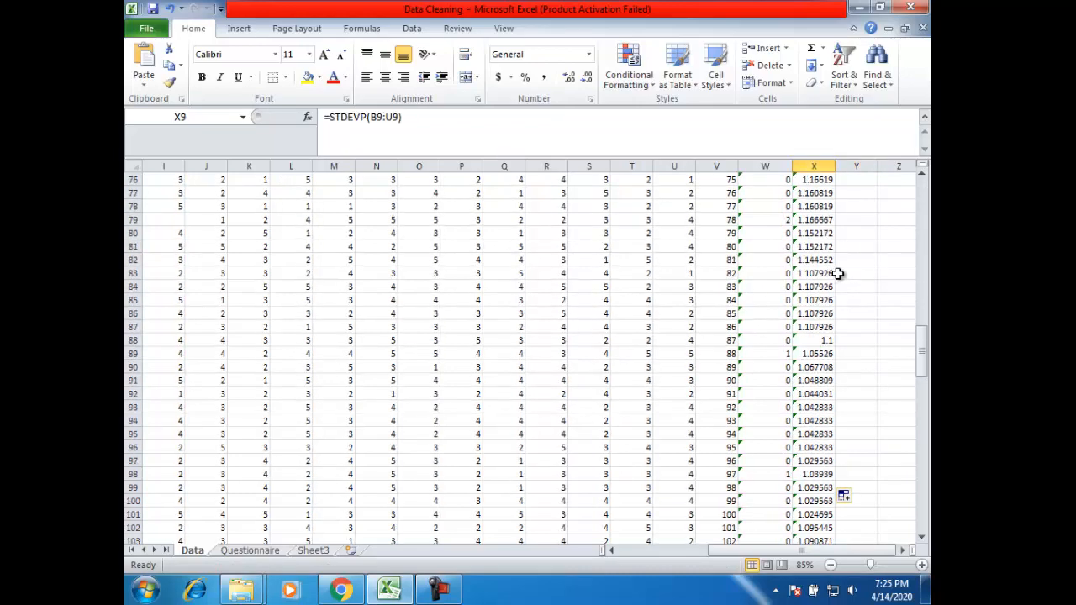
{"action": "key", "text": "Left"}
{"action": "key", "text": "Right"}
{"action": "key", "text": "ctrl+Down"}
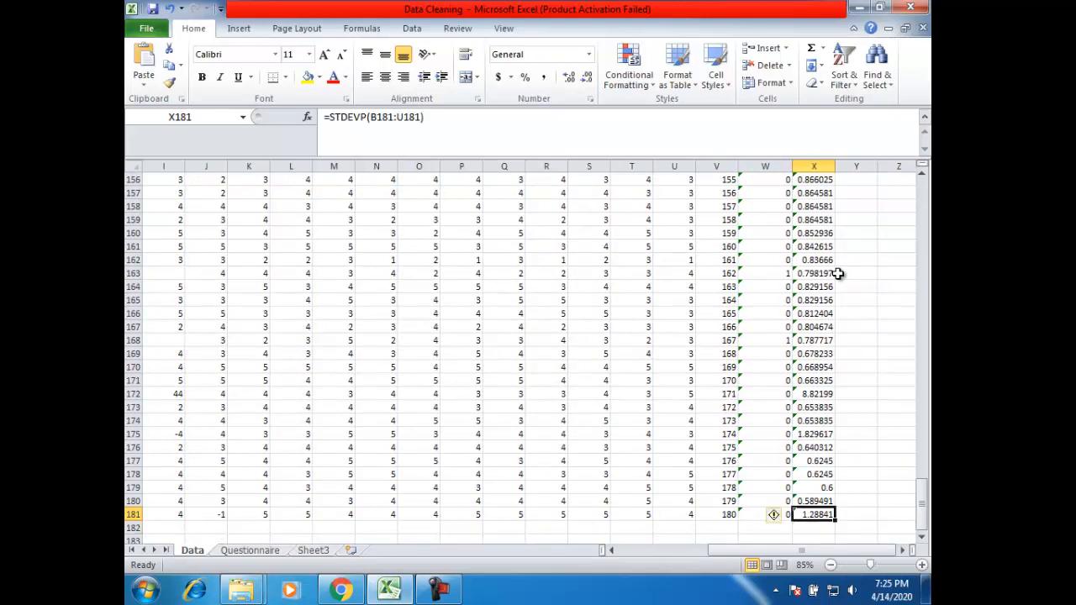
{"action": "key", "text": "Left"}
{"action": "key", "text": "Right"}
{"action": "key", "text": "ctrl+Up"}
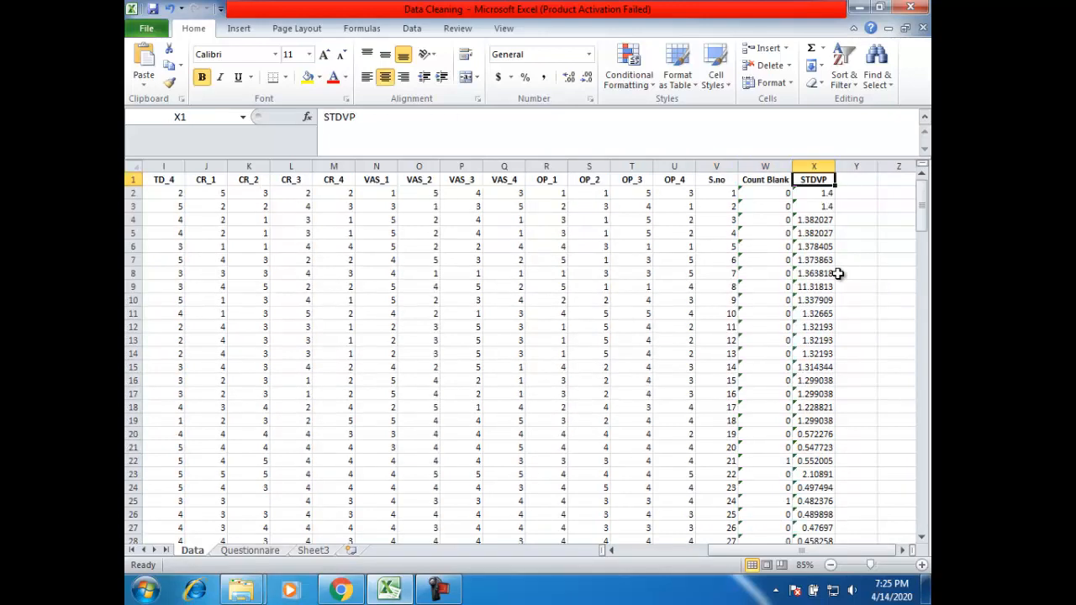
- Select the whole data table from Gender to STDVP, including all response rows, and turn on filtering for its headers
{"action": "key", "text": "ctrl+Left"}
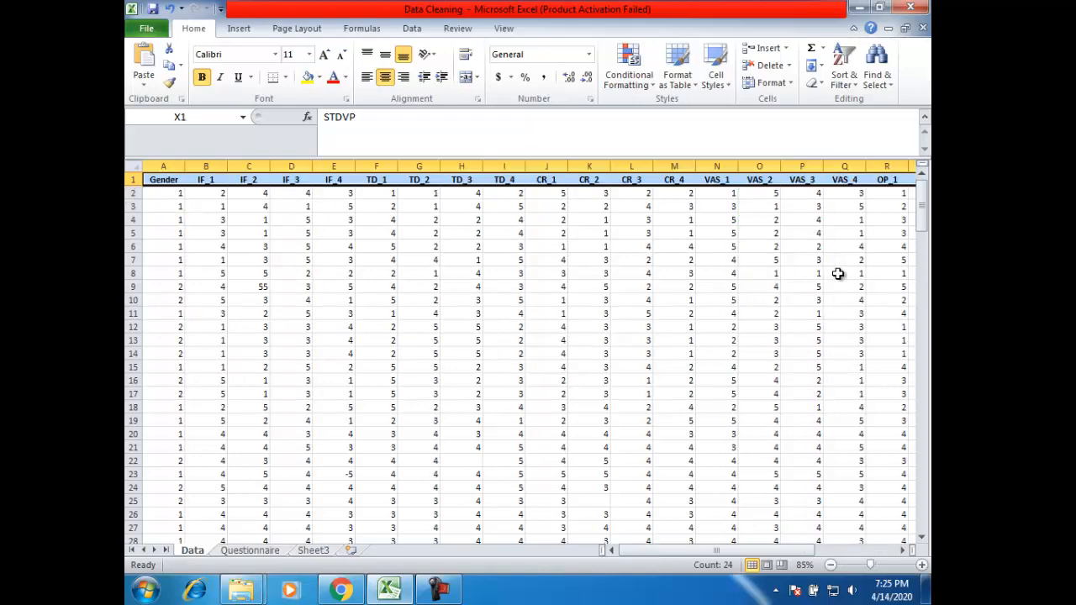
{"action": "key", "text": "ctrl+Right"}
{"action": "key", "text": "Left"}
{"action": "key", "text": "Right"}
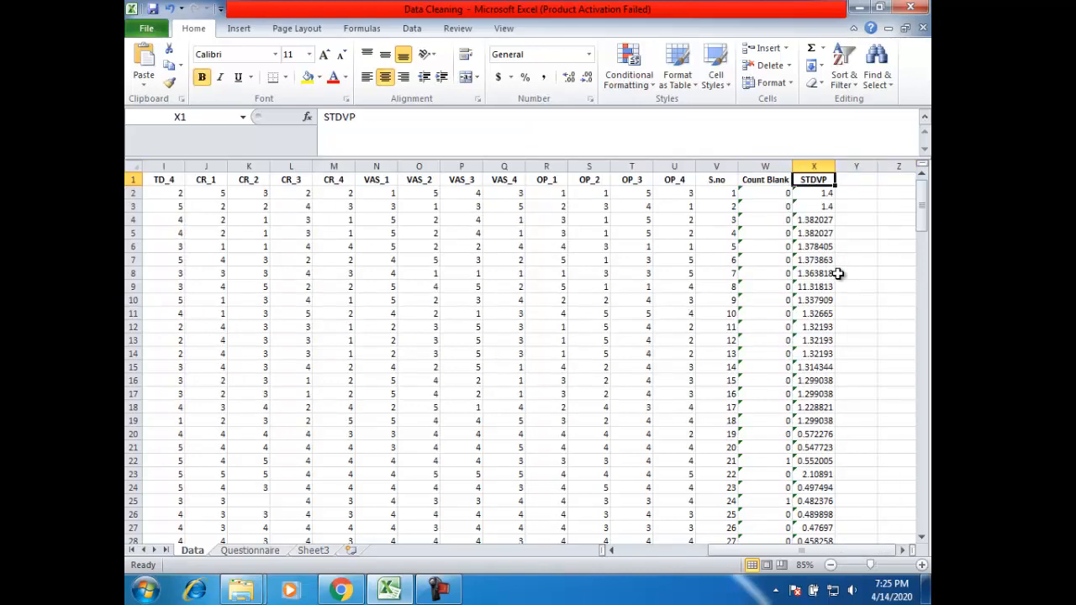
{"action": "key", "text": "ctrl+shift+Left"}
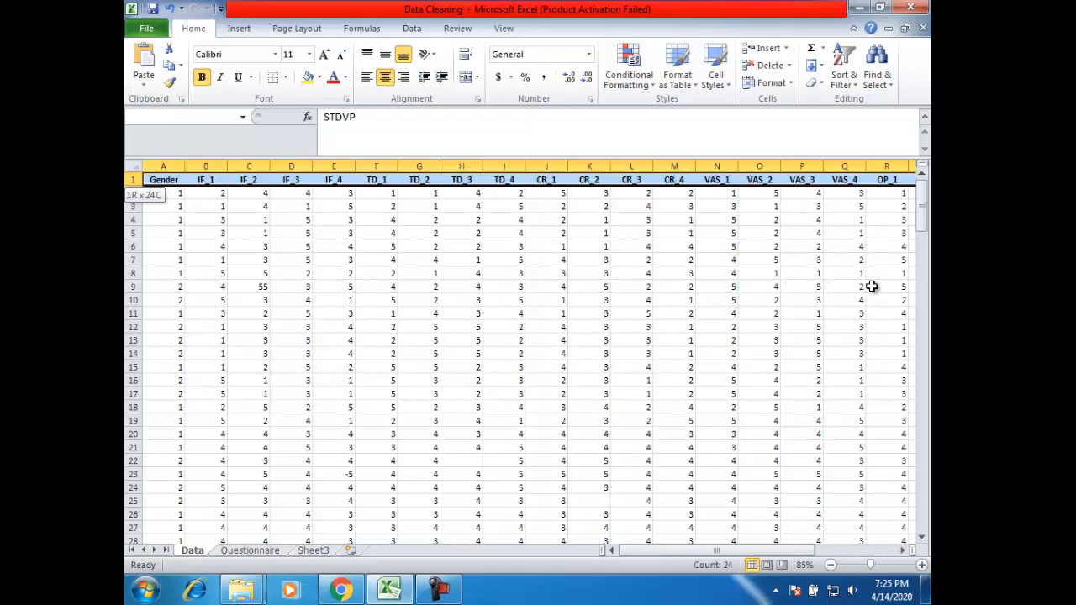
{"action": "key", "text": "ctrl+shift+Down"}
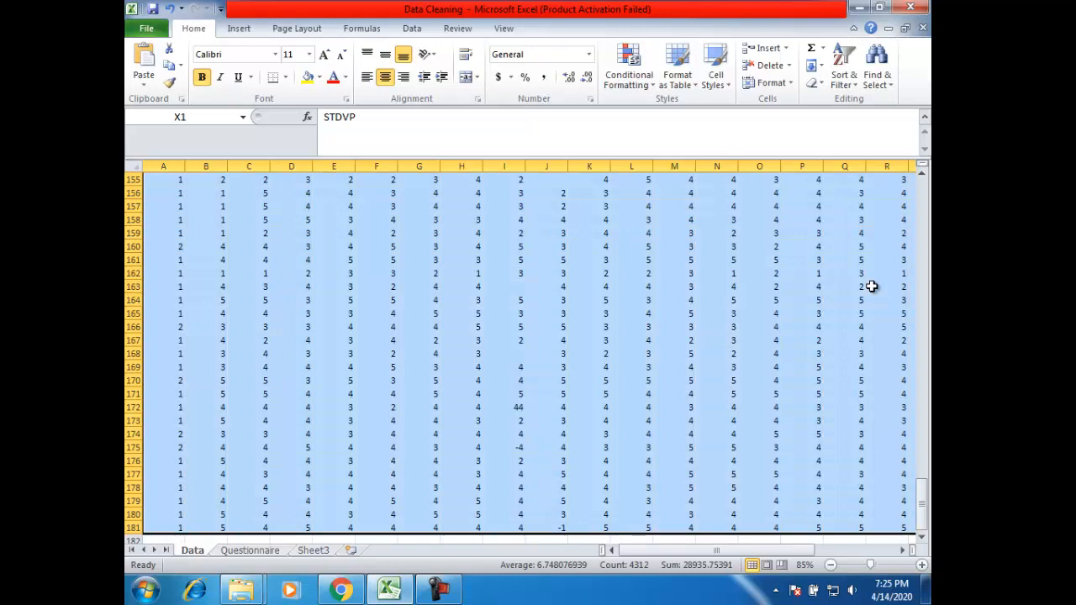
{"action": "left_click", "coordinate": [412, 28]}
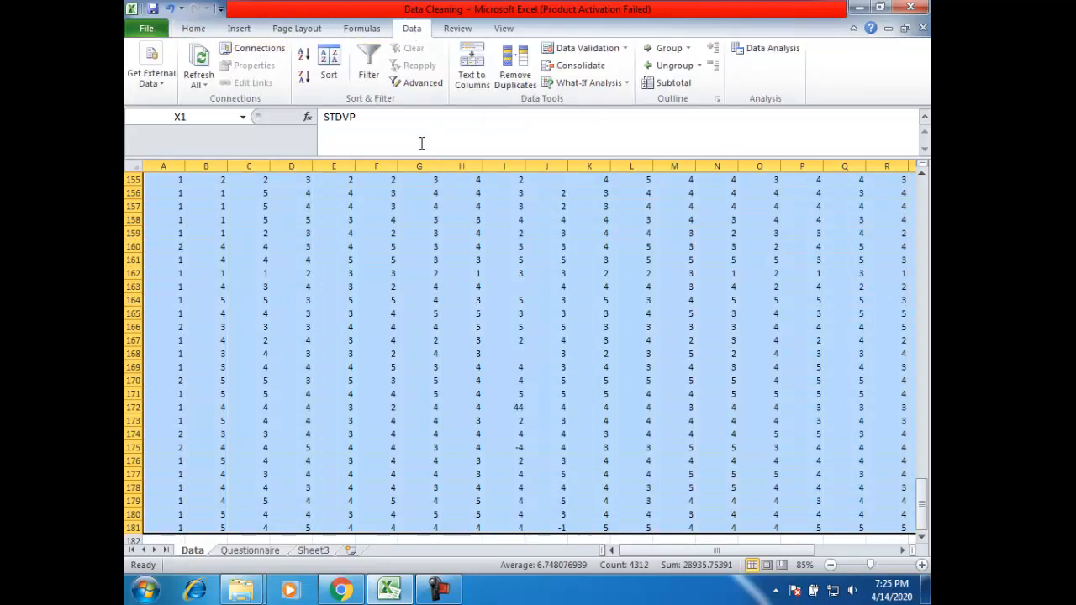
{"action": "left_click", "coordinate": [368, 67]}
{"action": "left_click", "coordinate": [503, 245]}
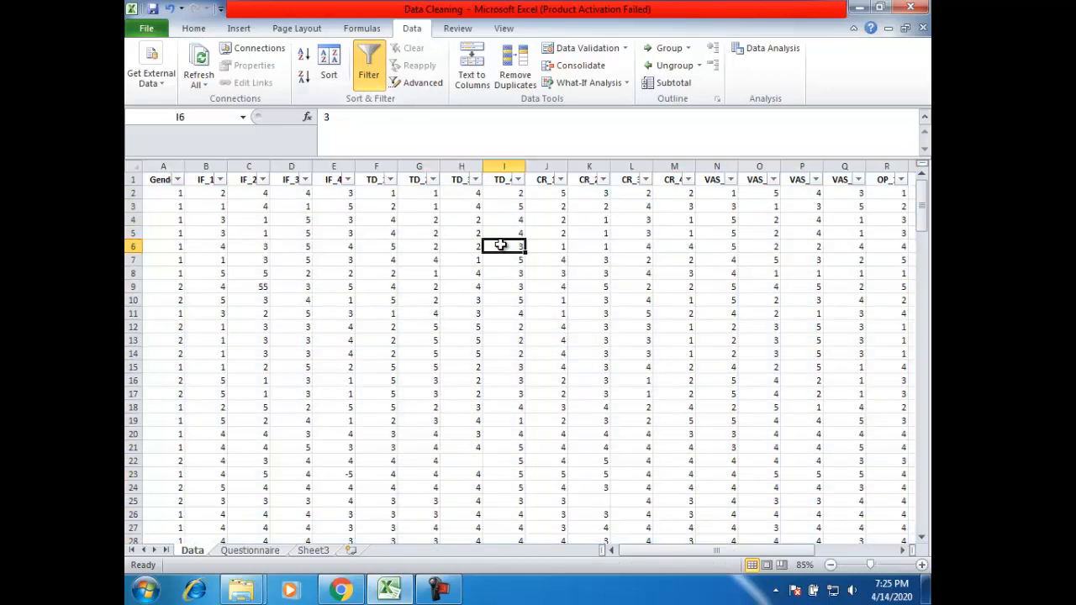
- Look across the header row from Gender to STDVP to check the filter controls, ending on the Count Blank header
{"action": "key", "text": "Up"}
{"action": "key", "text": "Up"}
{"action": "key", "text": "Up"}
{"action": "key", "text": "Up"}
{"action": "key", "text": "Up"}
{"action": "key", "text": "Right"}
{"action": "key", "text": "Right"}
{"action": "key", "text": "Right"}
{"action": "key", "text": "Right"}
{"action": "key", "text": "Right"}
{"action": "key", "text": "Right"}
{"action": "key", "text": "Right"}
{"action": "key", "text": "Right"}
{"action": "key", "text": "Right"}
{"action": "key", "text": "Right"}
{"action": "key", "text": "Right"}
{"action": "key", "text": "Right"}
{"action": "key", "text": "Right"}
{"action": "key", "text": "Right"}
{"action": "key", "text": "Right"}
{"action": "key", "text": "Right"}
{"action": "key", "text": "Right"}
{"action": "key", "text": "Right"}
{"action": "key", "text": "Right"}
{"action": "key", "text": "Right"}
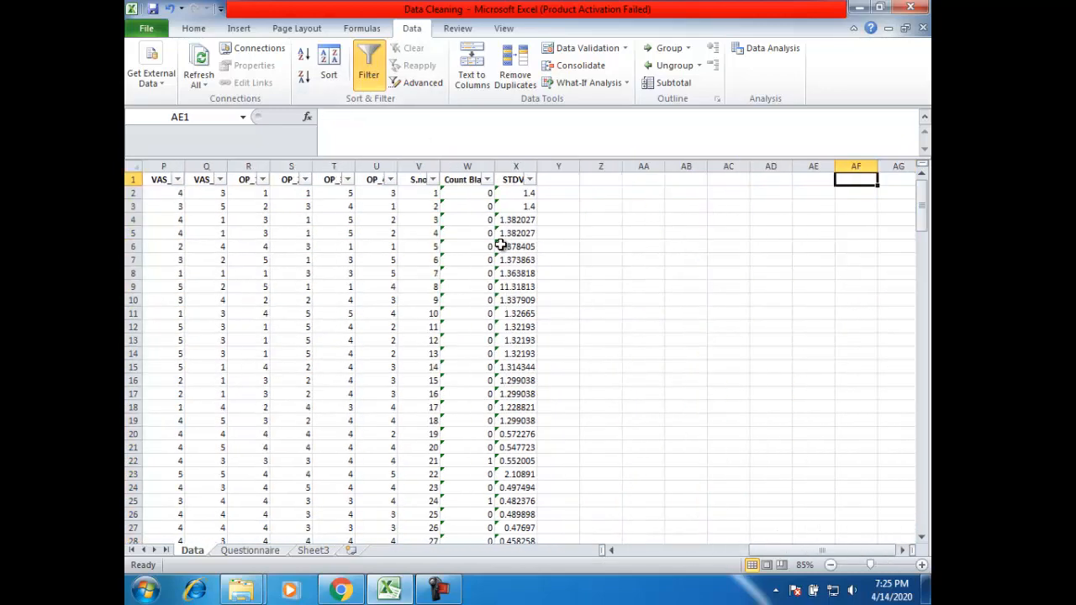
{"action": "key", "text": "Left"}
{"action": "key", "text": "Left"}
{"action": "key", "text": "Left"}
{"action": "key", "text": "Left"}
{"action": "key", "text": "Left"}
{"action": "key", "text": "Left"}
{"action": "key", "text": "Left"}
{"action": "key", "text": "Left"}
{"action": "key", "text": "Left"}
{"action": "key", "text": "Left"}
{"action": "key", "text": "Left"}
{"action": "key", "text": "Left"}
{"action": "key", "text": "Left"}
{"action": "key", "text": "Left"}
{"action": "key", "text": "Left"}
{"action": "key", "text": "Left"}
{"action": "key", "text": "Left"}
{"action": "key", "text": "Left"}
{"action": "key", "text": "Left"}
{"action": "key", "text": "Left"}
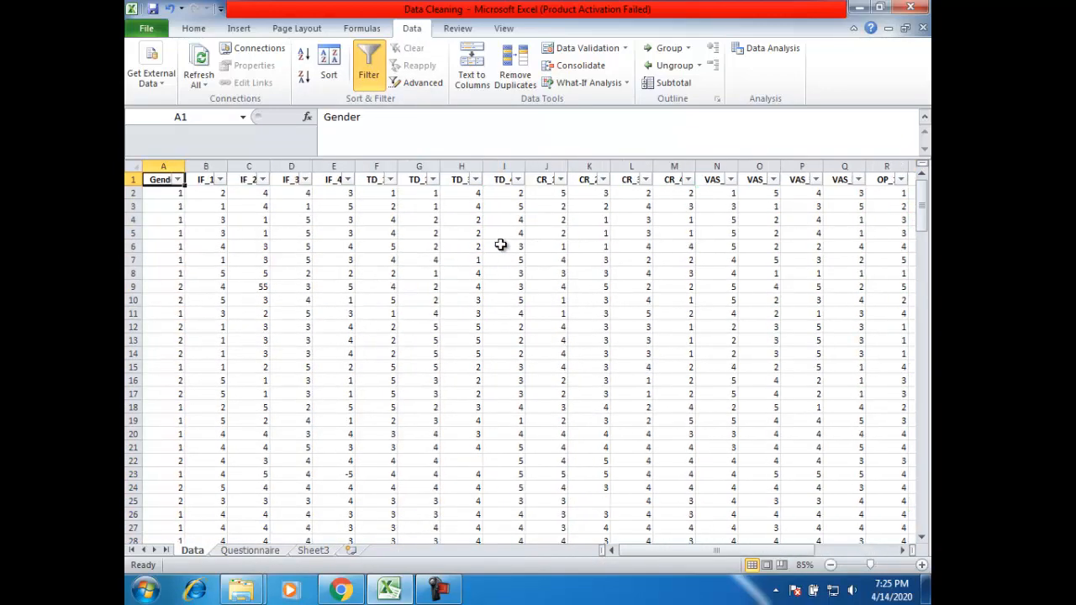
{"action": "key", "text": "Right"}
{"action": "key", "text": "Right"}
{"action": "key", "text": "Right"}
{"action": "key", "text": "Right"}
{"action": "key", "text": "Right"}
{"action": "key", "text": "Right"}
{"action": "key", "text": "Right"}
{"action": "key", "text": "Right"}
{"action": "key", "text": "Right"}
{"action": "key", "text": "Right"}
{"action": "key", "text": "Right"}
{"action": "key", "text": "Right"}
{"action": "key", "text": "Right"}
{"action": "key", "text": "Right"}
{"action": "key", "text": "Right"}
{"action": "key", "text": "Right"}
{"action": "key", "text": "Right"}
{"action": "key", "text": "Right"}
{"action": "key", "text": "Right"}
{"action": "key", "text": "Right"}
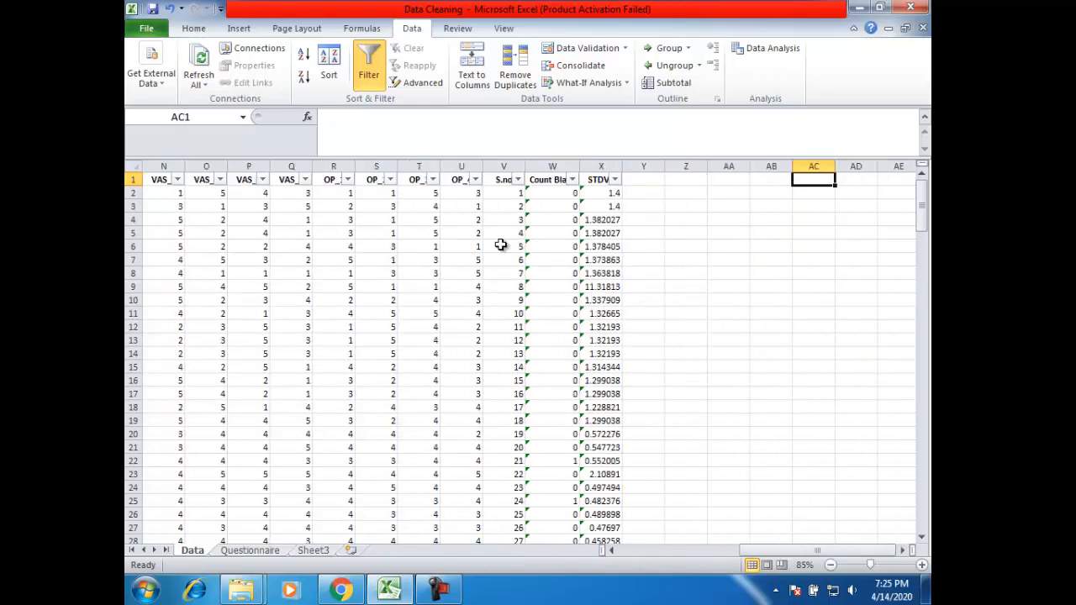
{"action": "key", "text": "Left"}
{"action": "key", "text": "Left"}
{"action": "key", "text": "Left"}
{"action": "key", "text": "Left"}
{"action": "key", "text": "Left"}
{"action": "key", "text": "Left"}
{"action": "key", "text": "Left"}
{"action": "key", "text": "Left"}
{"action": "key", "text": "Left"}
{"action": "key", "text": "Left"}
{"action": "key", "text": "Right"}
{"action": "key", "text": "Right"}
{"action": "key", "text": "Right"}
{"action": "key", "text": "Right"}
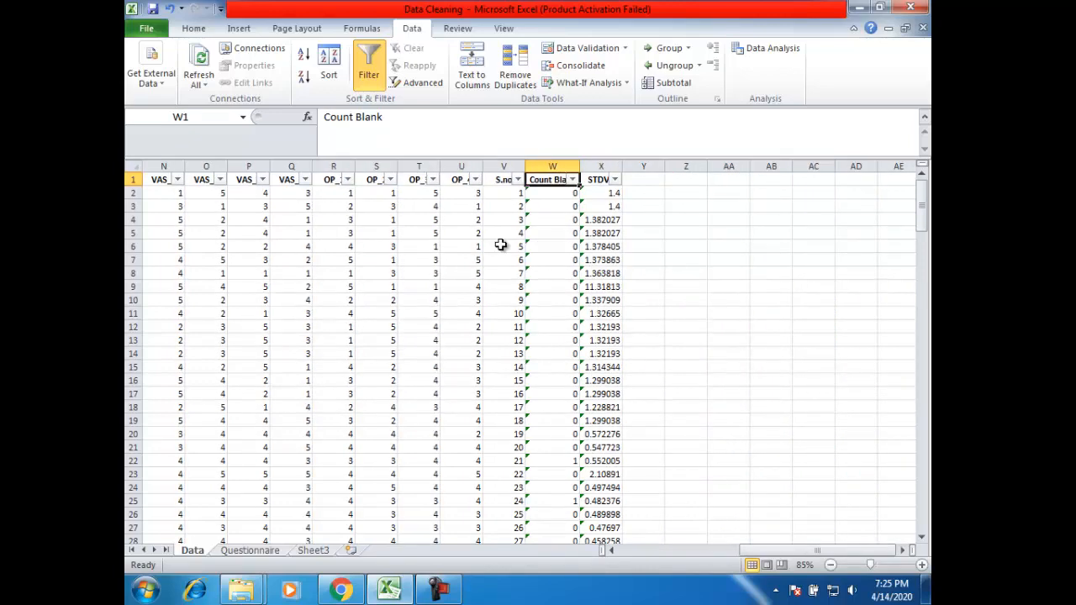
- Filter the Count Blank column to exclude 0, showing only responses with 1 or 2 blanks
{"action": "left_click", "coordinate": [572, 180]}
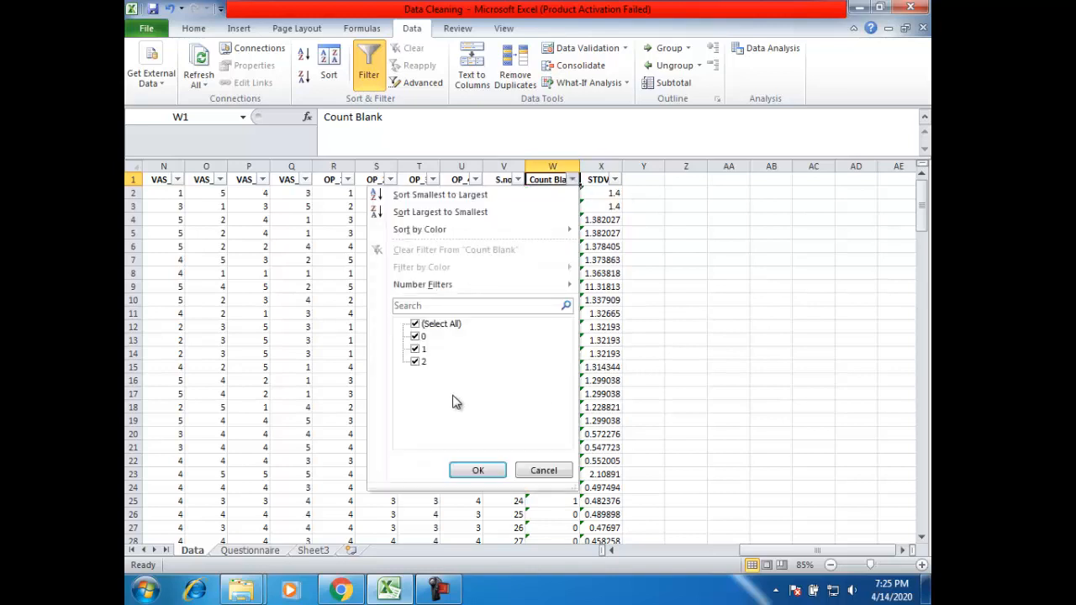
{"action": "left_click", "coordinate": [415, 337]}
{"action": "left_click", "coordinate": [477, 469]}
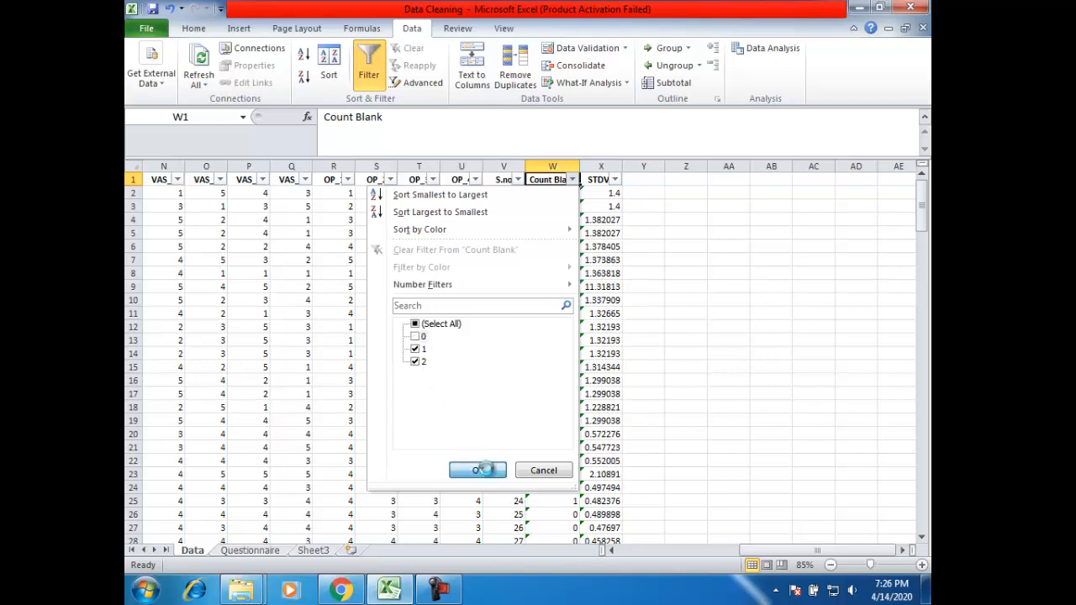
{"action": "left_click", "coordinate": [536, 272]}
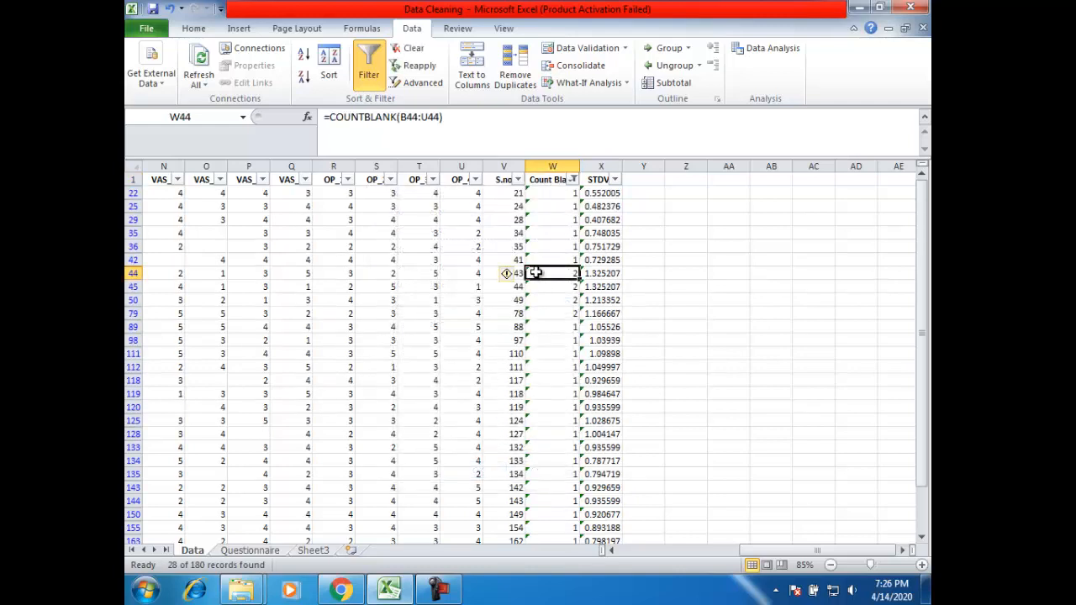
- Delete all the filtered response rows that contain blanks, from row 168 up to row 22, keeping the header
{"action": "scroll", "coordinate": [560, 252], "scroll_direction": "down", "scroll_amount": 2}
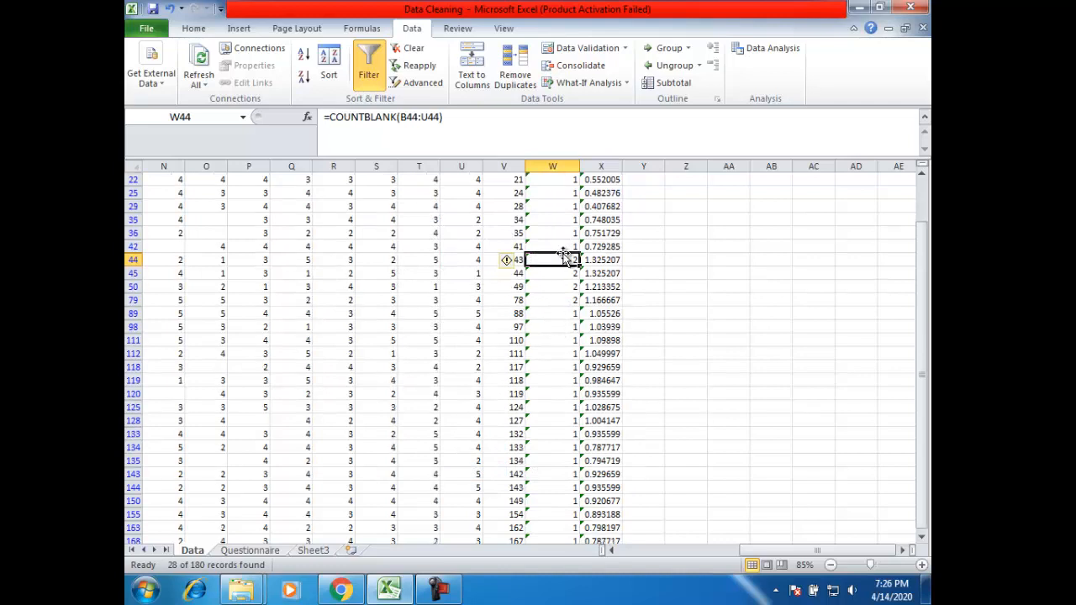
{"action": "left_click", "coordinate": [496, 475]}
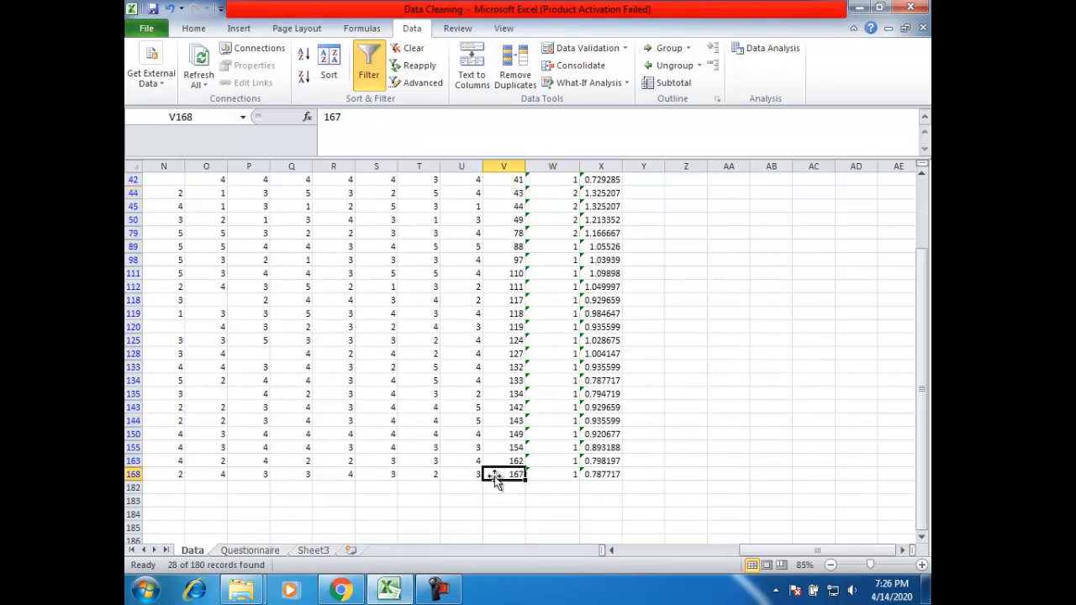
{"action": "left_click", "coordinate": [133, 475]}
{"action": "left_click_drag", "start_coordinate": [132, 474], "coordinate": [133, 177]}
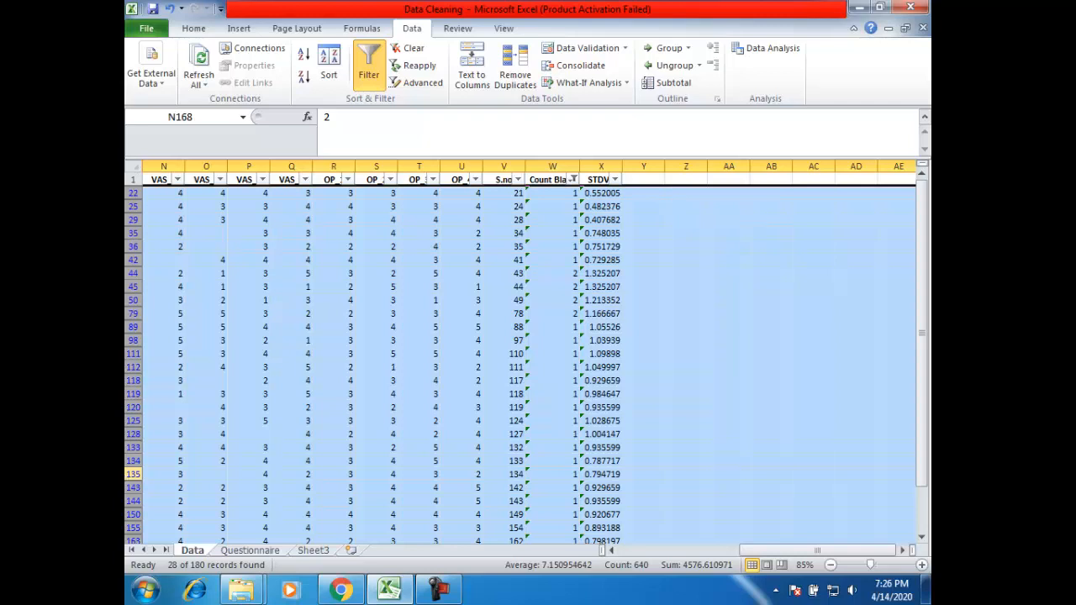
{"action": "right_click", "coordinate": [132, 193]}
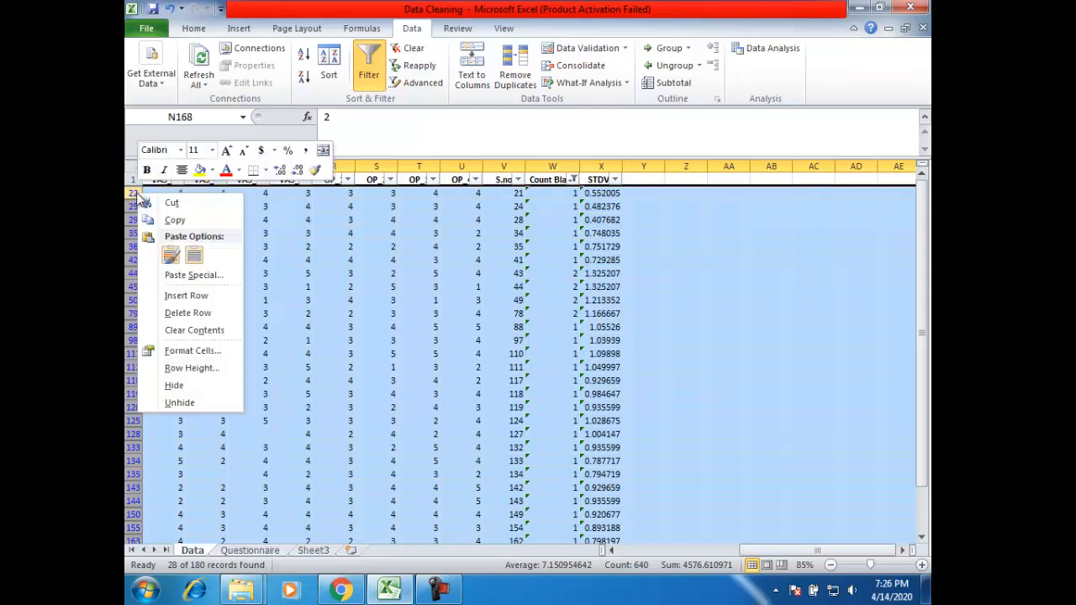
{"action": "left_click", "coordinate": [202, 315]}
{"action": "left_click", "coordinate": [533, 246]}
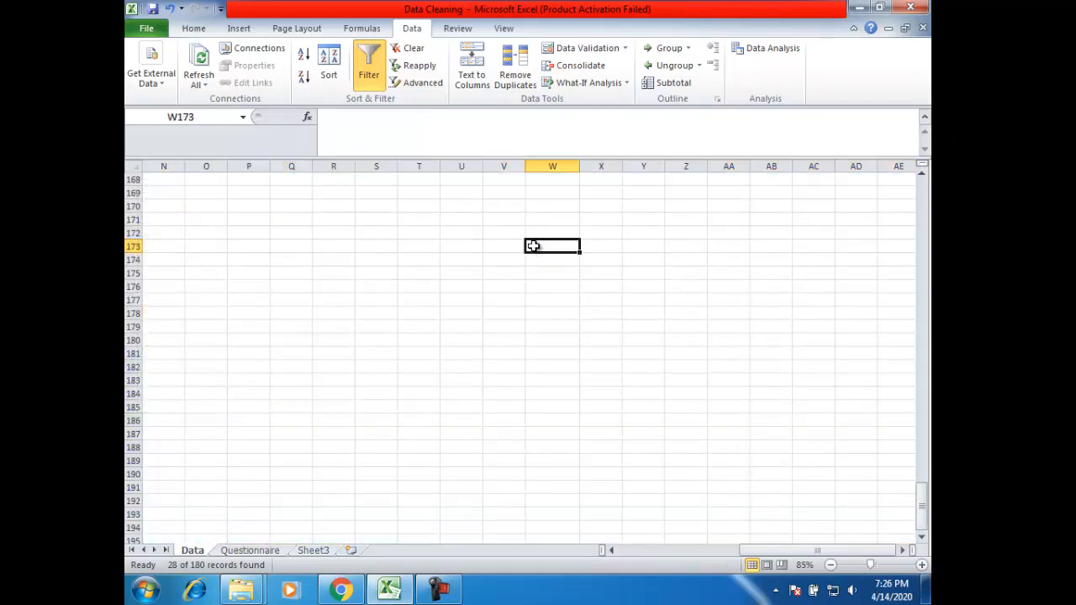
- Clear the filter from the Count Blank column and go down to the last remaining response row
{"action": "key", "text": "ctrl+Up"}
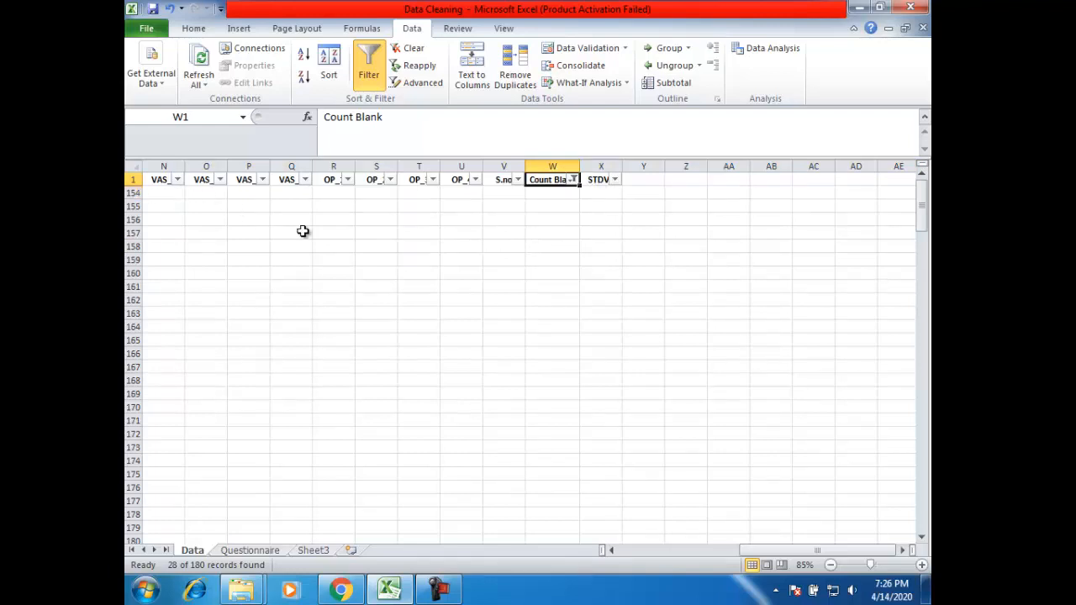
{"action": "left_click", "coordinate": [572, 180]}
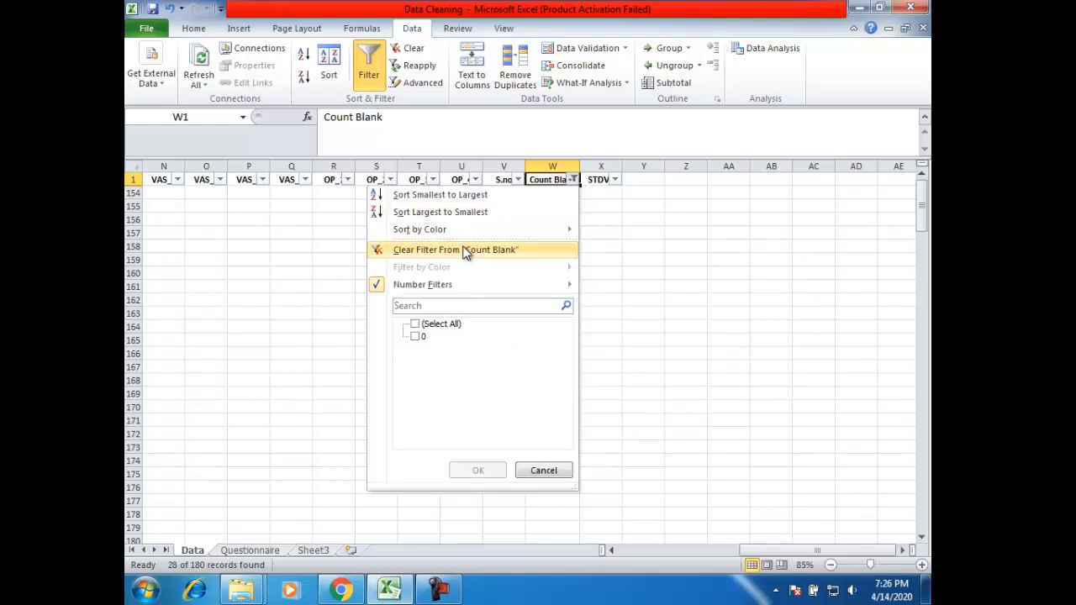
{"action": "left_click", "coordinate": [463, 250]}
{"action": "left_click", "coordinate": [564, 207]}
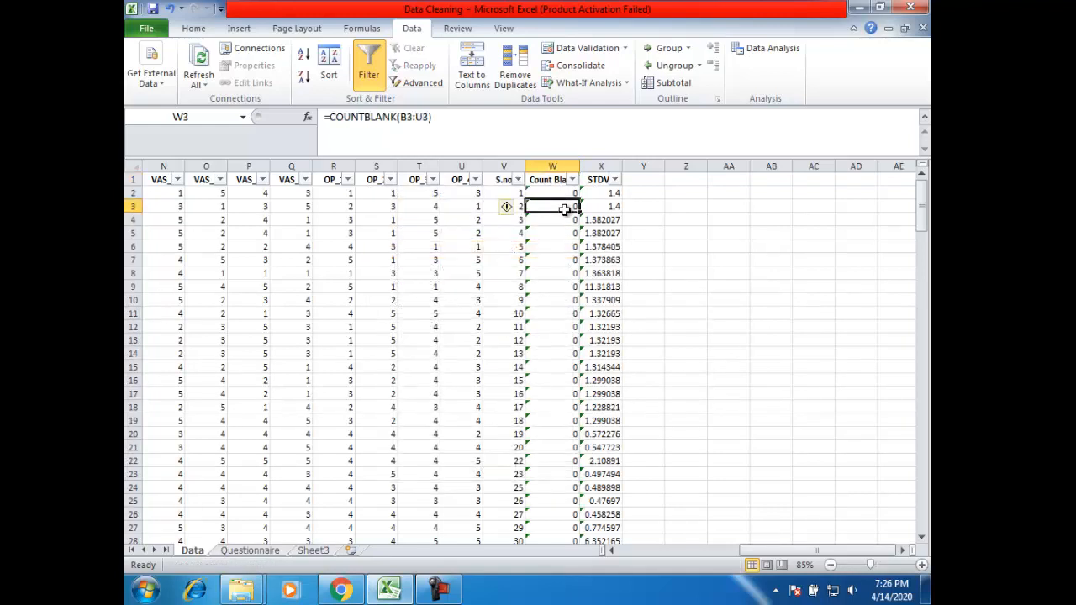
{"action": "key", "text": "ctrl+Down"}
{"action": "key", "text": "Down"}
{"action": "key", "text": "Up"}
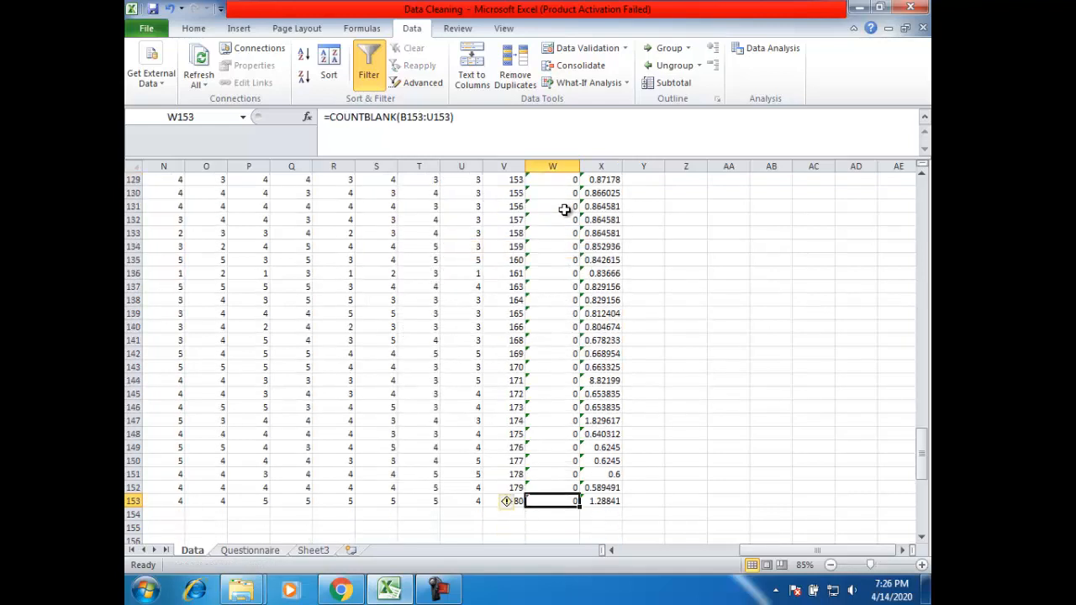
- Look through the Count Blank column from the last response back up to the first rows to check for remaining blanks
{"action": "key", "text": "ctrl+Up"}
{"action": "key", "text": "Down"}
{"action": "key", "text": "Down"}
{"action": "key", "text": "Down"}
{"action": "key", "text": "Down"}
{"action": "key", "text": "Down"}
{"action": "key", "text": "Down"}
{"action": "key", "text": "Down"}
{"action": "key", "text": "Down"}
{"action": "key", "text": "Down"}
{"action": "key", "text": "Down"}
{"action": "key", "text": "Down"}
{"action": "key", "text": "Down"}
{"action": "key", "text": "Down"}
{"action": "key", "text": "Down"}
{"action": "key", "text": "Down"}
{"action": "key", "text": "Down"}
{"action": "key", "text": "Down"}
{"action": "key", "text": "Down"}
{"action": "key", "text": "Down"}
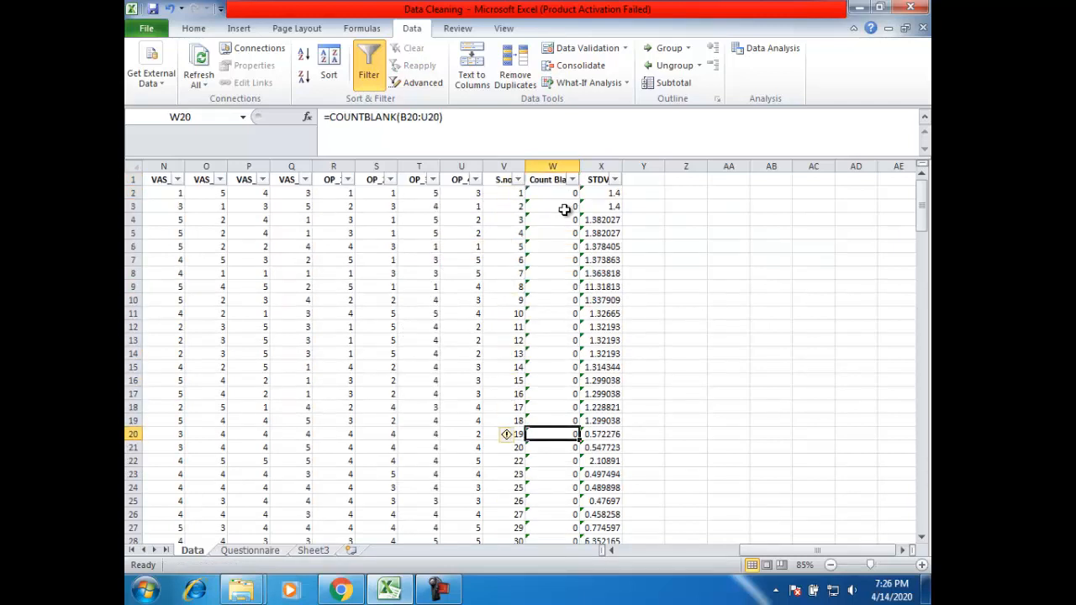
{"action": "key", "text": "Down"}
{"action": "key", "text": "Down"}
{"action": "key", "text": "Down"}
{"action": "key", "text": "ctrl+Up"}
{"action": "key", "text": "Down"}
{"action": "key", "text": "Down"}
{"action": "key", "text": "Down"}
{"action": "key", "text": "Down"}
{"action": "key", "text": "Down"}
{"action": "key", "text": "Down"}
{"action": "key", "text": "Down"}
{"action": "key", "text": "Down"}
{"action": "key", "text": "Down"}
{"action": "key", "text": "Down"}
{"action": "key", "text": "Down"}
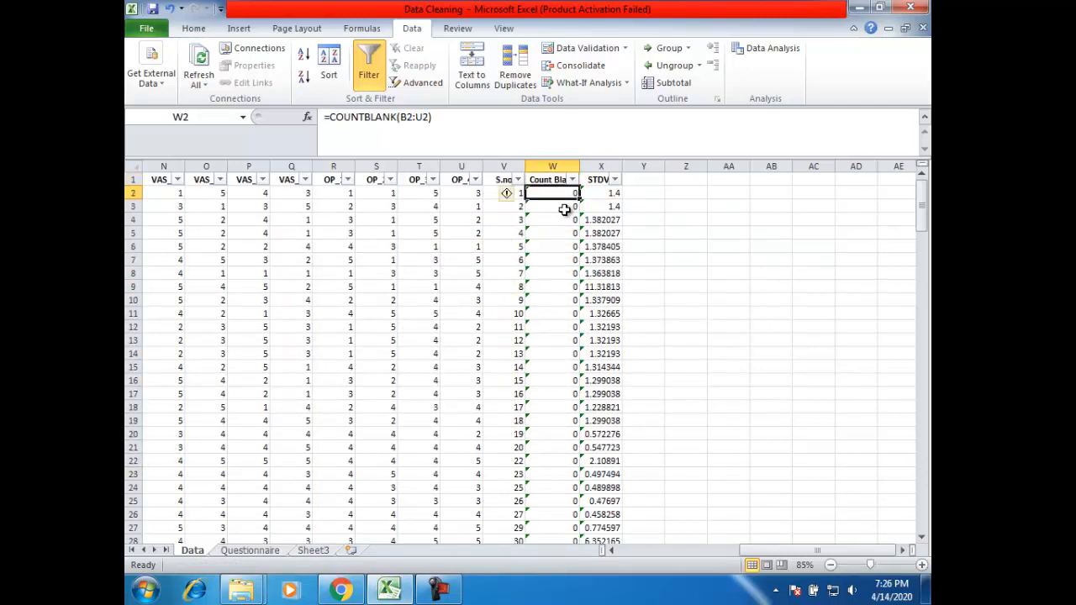
- Check the STDVP header and the first response's standard deviation formula in X2
{"action": "key", "text": "ctrl+Up"}
{"action": "key", "text": "Right"}
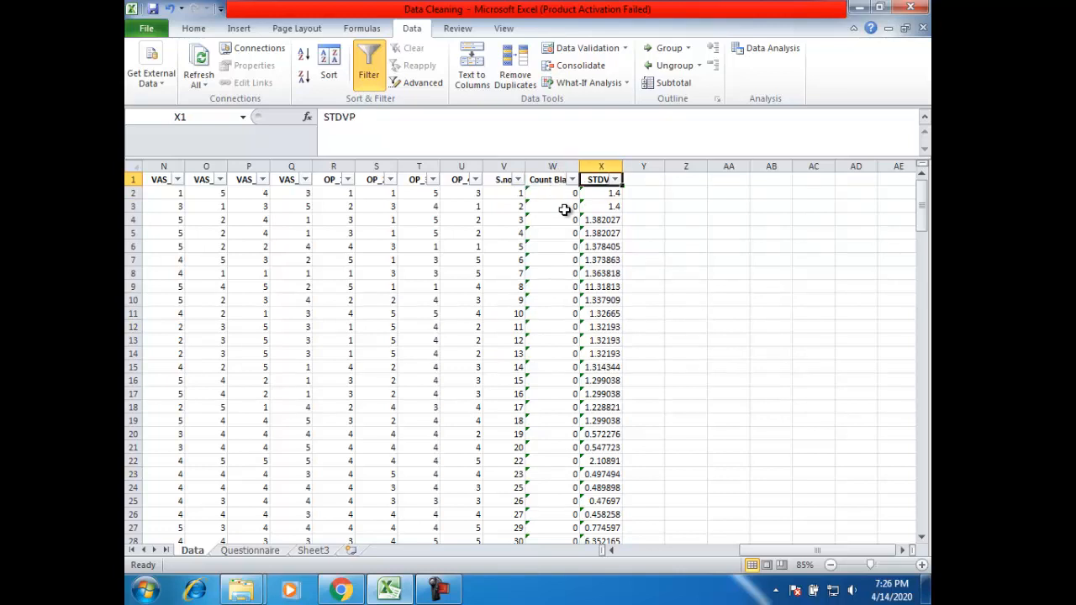
{"action": "key", "text": "Down"}
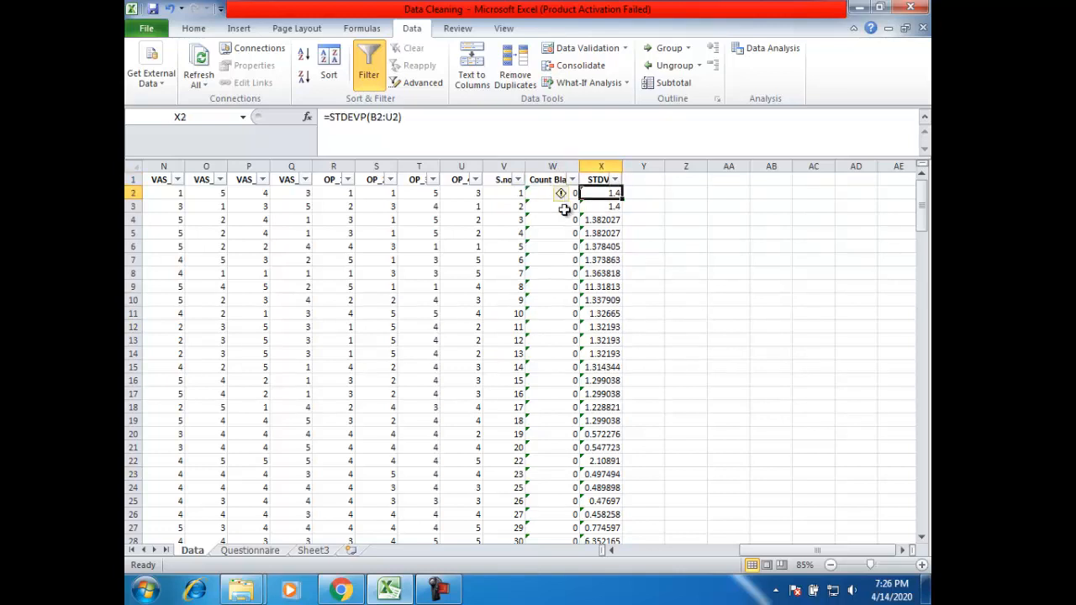
{"action": "key", "text": "Up"}
{"action": "key", "text": "Down"}
{"action": "key", "text": "Right"}
{"action": "key", "text": "Left"}
- Enter the note ">0.5 and <2" in cell Z2 beside the response data
{"action": "key", "text": "Right"}
{"action": "key", "text": "Right"}
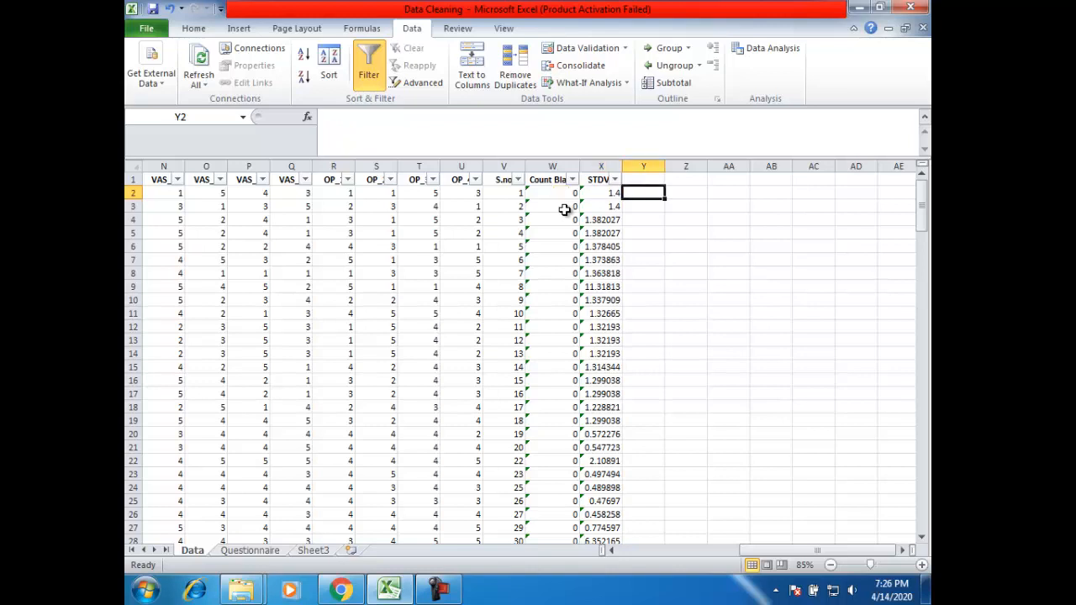
{"action": "type", "text": ">0.5"}
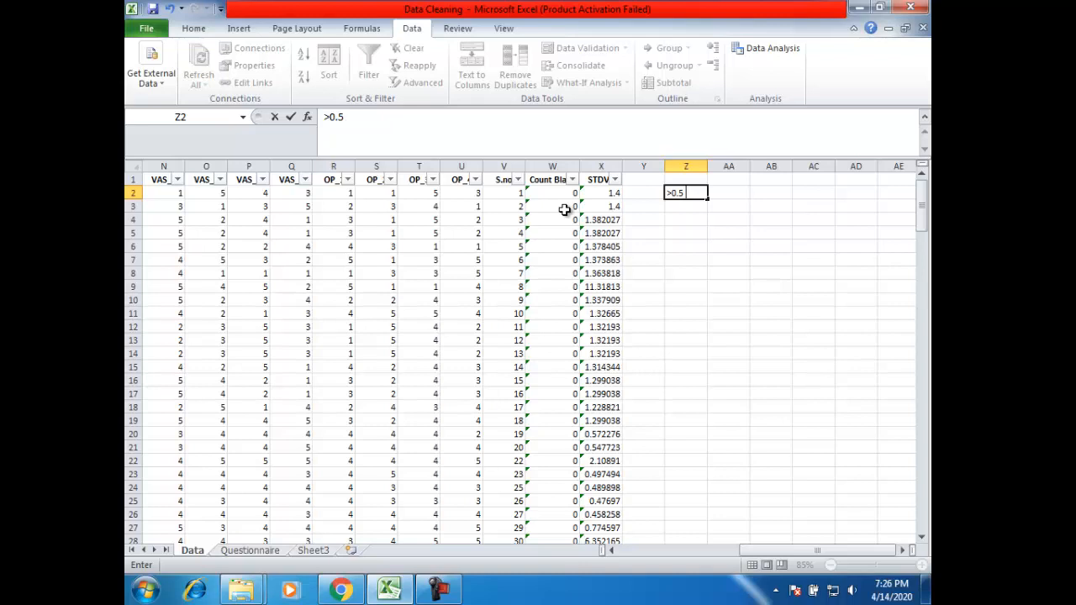
{"action": "type", "text": " a,"}
{"action": "type", "text": "nd"}
{"action": "type", "text": " <2"}
{"action": "key", "text": "Return"}
- Enter the text "are consider good" in AA2, next to the >0.5 and <2 note
{"action": "key", "text": "Up"}
{"action": "key", "text": "Right"}
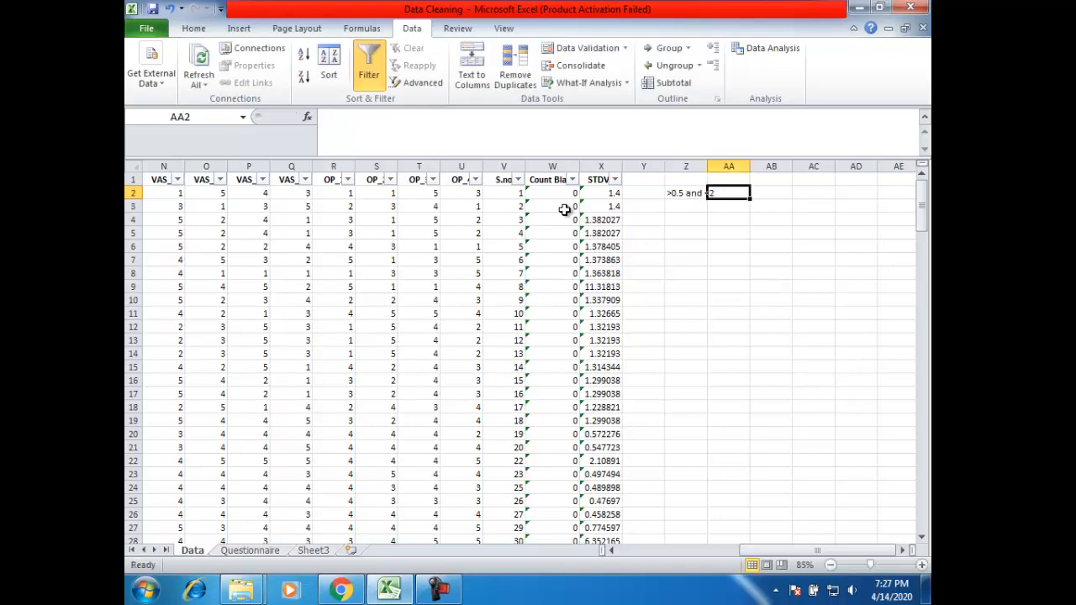
{"action": "type", "text": "are"}
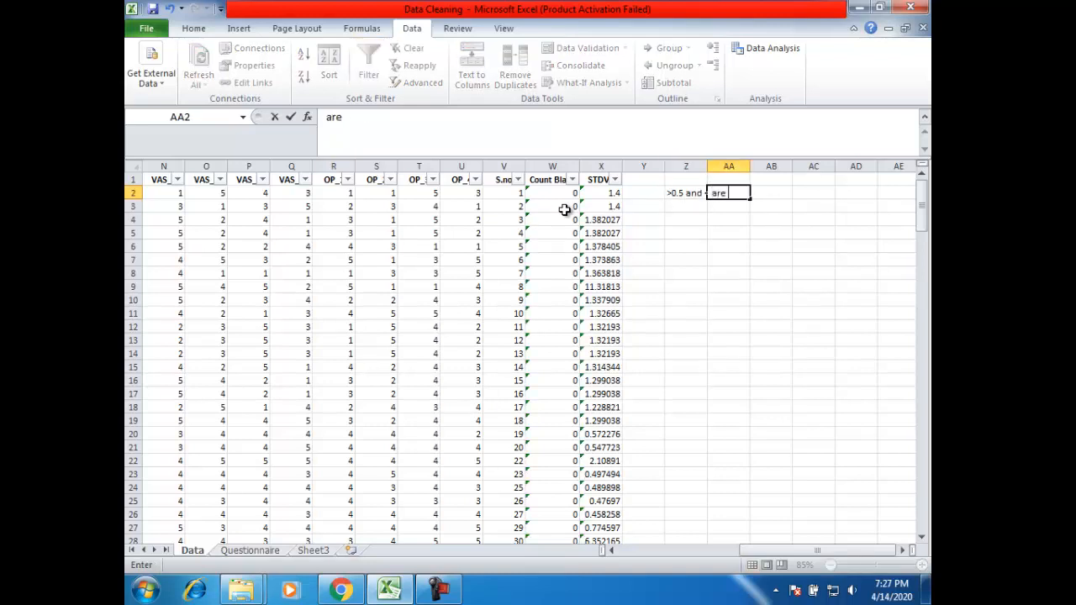
{"action": "type", "text": " consider good"}
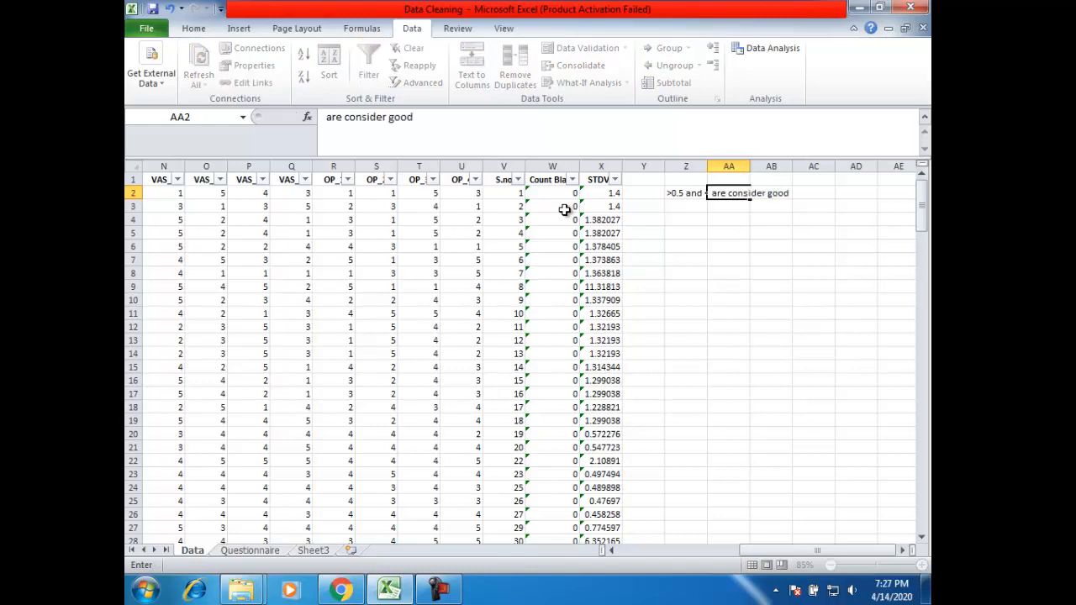
{"action": "key", "text": "ctrl+Return"}
- Enter the note "<0.5 and >2 stdevp" in cell Z3, below the first criterion
{"action": "key", "text": "Down"}
{"action": "key", "text": "Left"}
{"action": "type", "text": "Res"}
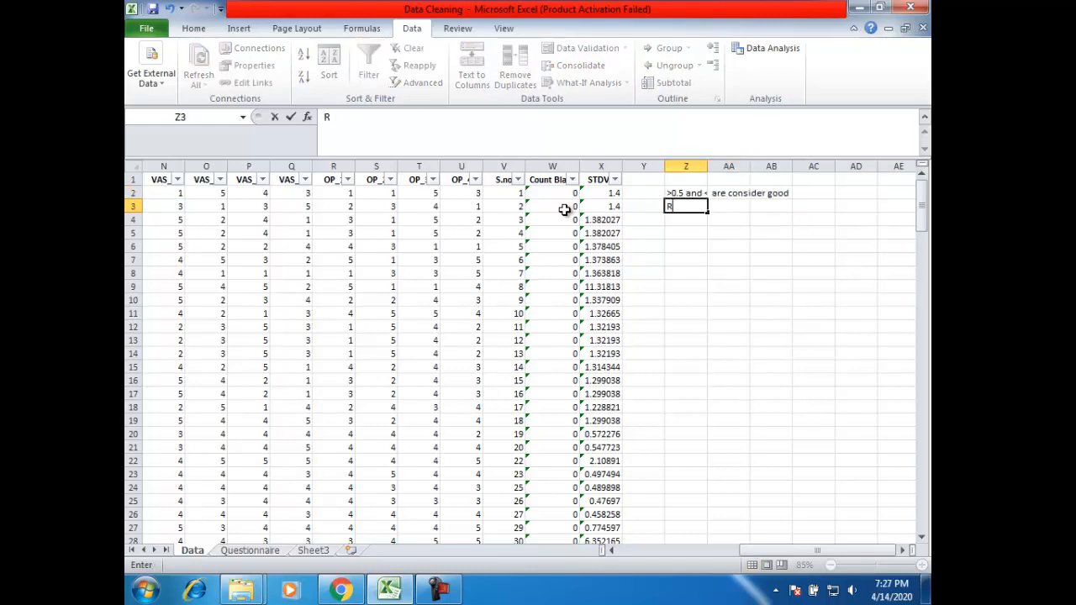
{"action": "key", "text": "BackSpace"}
{"action": "key", "text": "BackSpace"}
{"action": "key", "text": "BackSpace"}
{"action": "type", "text": "<0.5 and >2 std"}
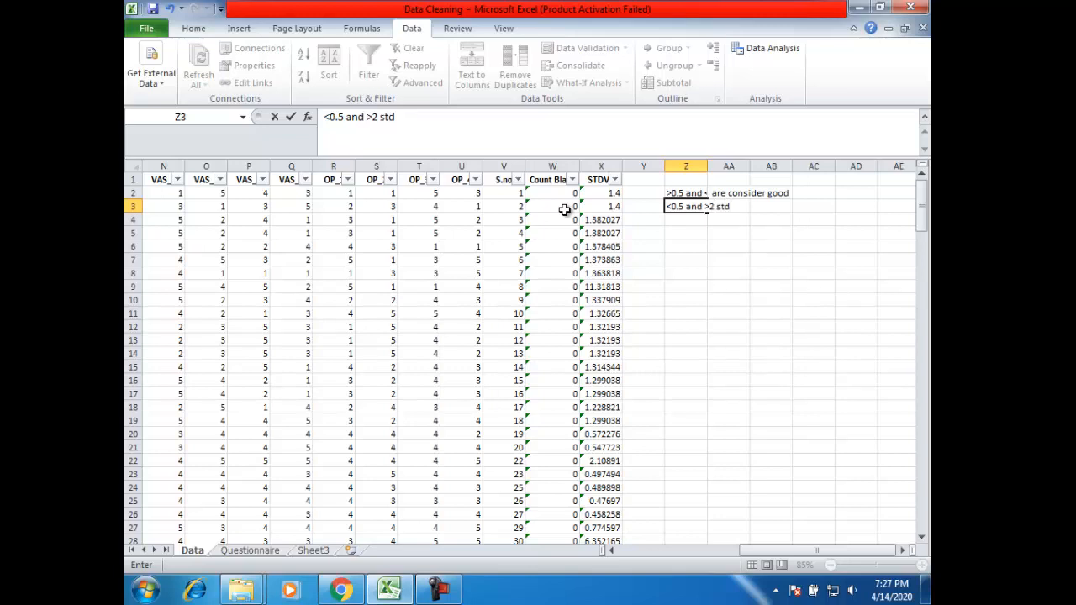
{"action": "type", "text": "evp"}
{"action": "key", "text": "Tab"}
- Enter the text "are considered as bad" in AA3, next to the second criterion
{"action": "type", "text": "Are"}
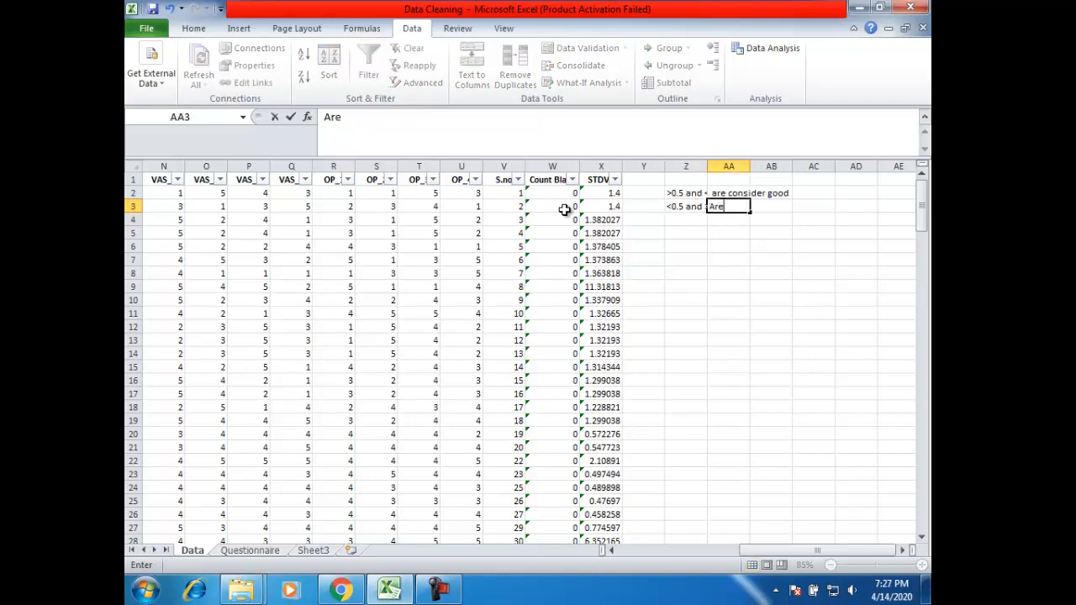
{"action": "type", "text": " cin"}
{"action": "key", "text": "BackSpace"}
{"action": "key", "text": "BackSpace"}
{"action": "key", "text": "BackSpace"}
{"action": "key", "text": "BackSpace"}
{"action": "key", "text": "BackSpace"}
{"action": "key", "text": "BackSpace"}
{"action": "key", "text": "BackSpace"}
{"action": "type", "text": "are considered"}
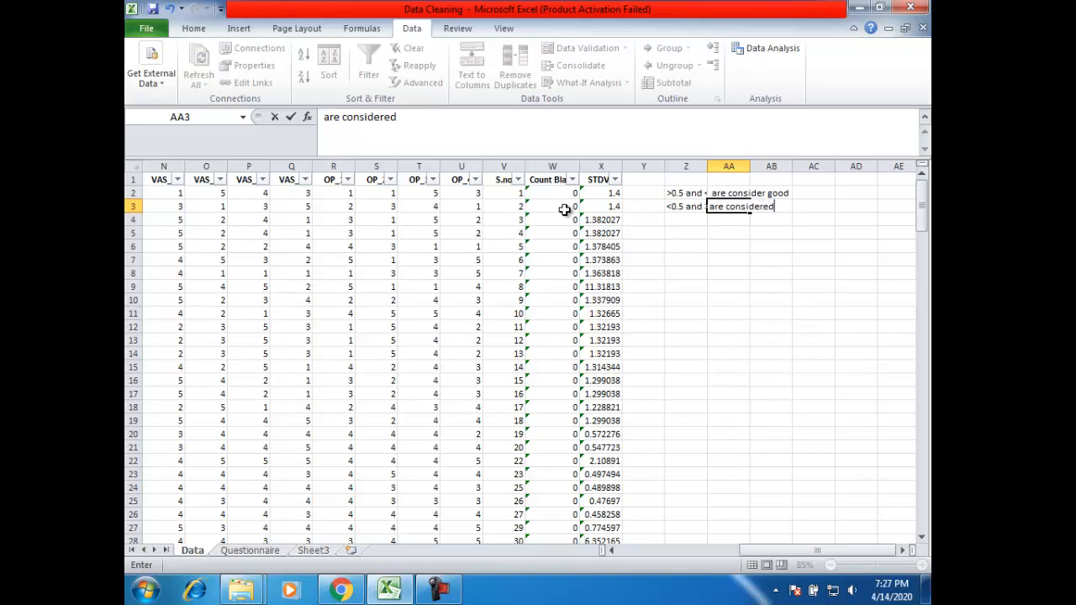
{"action": "type", "text": " as bad"}
{"action": "key", "text": "Return"}
- Extend the first criterion in Z2 to read ">0.5 and <2 stdevp"
{"action": "key", "text": "Up"}
{"action": "key", "text": "Up"}
{"action": "key", "text": "Left"}
{"action": "key", "text": "F2"}
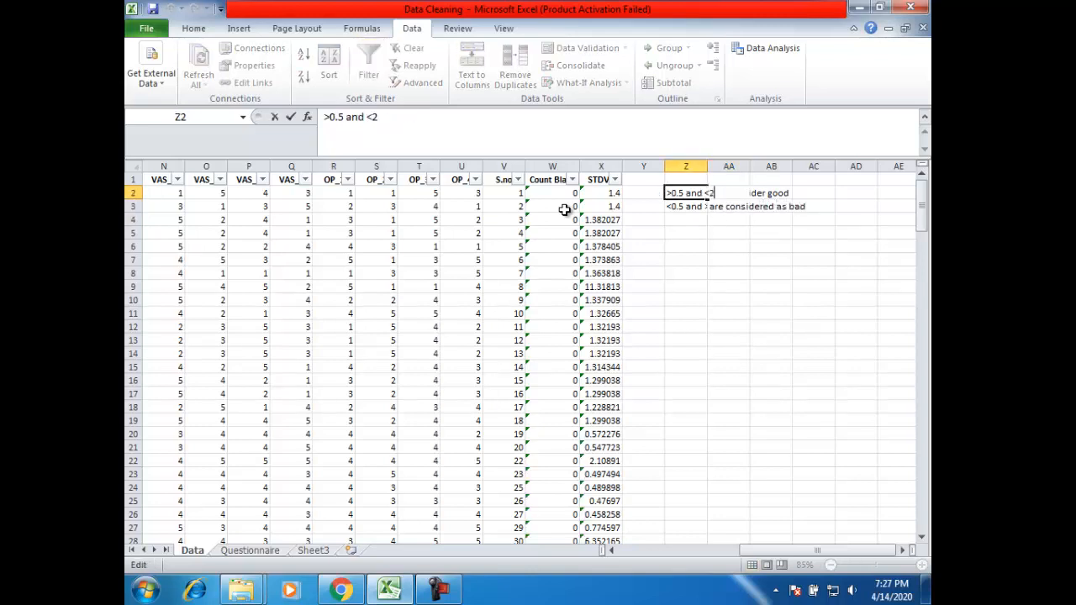
{"action": "type", "text": "stdevp"}
{"action": "key", "text": "ctrl+Return"}
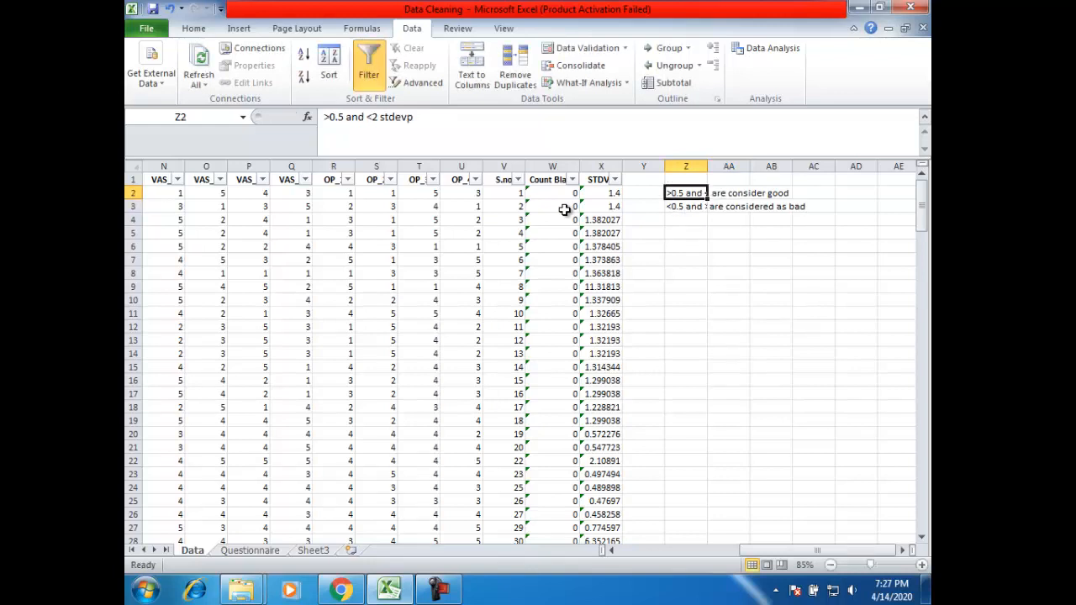
- Autofit the widths of columns Z and AA to the criteria notes
{"action": "left_click_drag", "start_coordinate": [693, 166], "coordinate": [728, 166]}
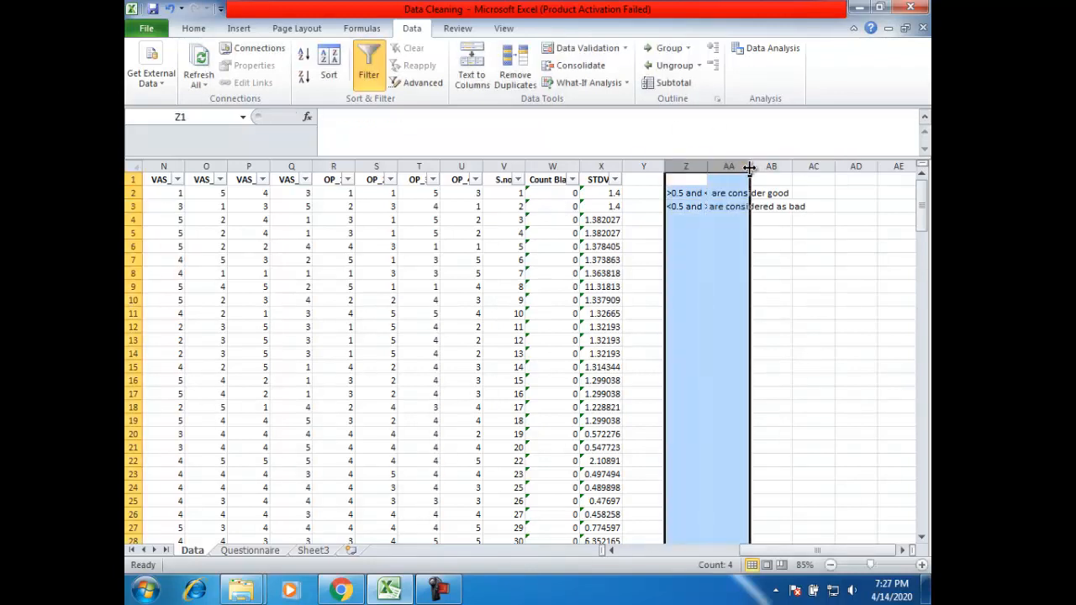
{"action": "double_click", "coordinate": [749, 167]}
{"action": "left_click", "coordinate": [756, 264]}
{"action": "left_click", "coordinate": [723, 195]}
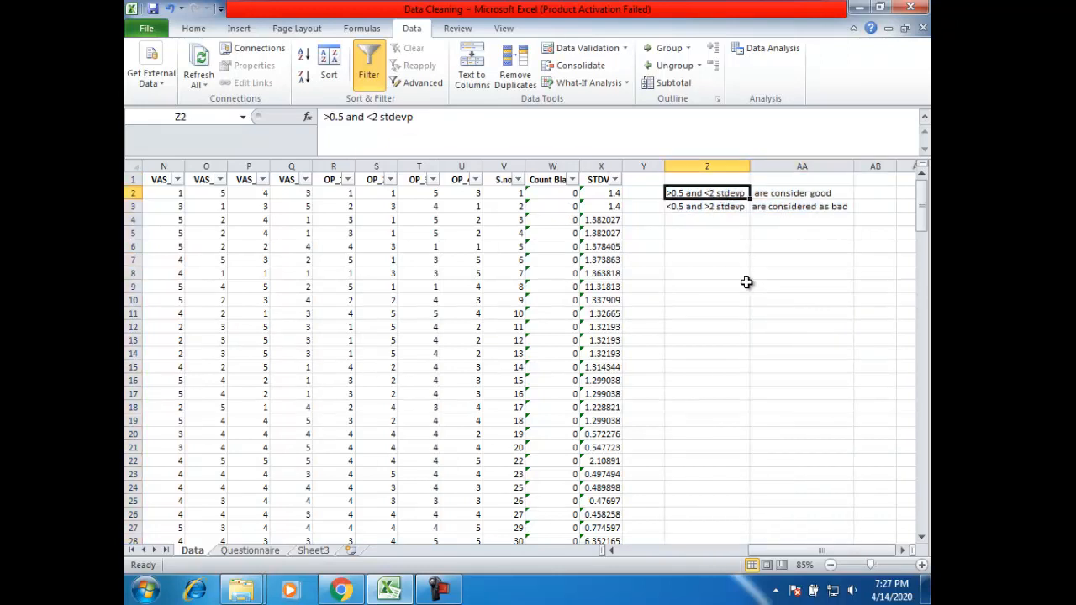
- Review the good and bad stdevp criteria in Z2 and Z3 against the first value in the STDVP column
{"action": "key", "text": "Down"}
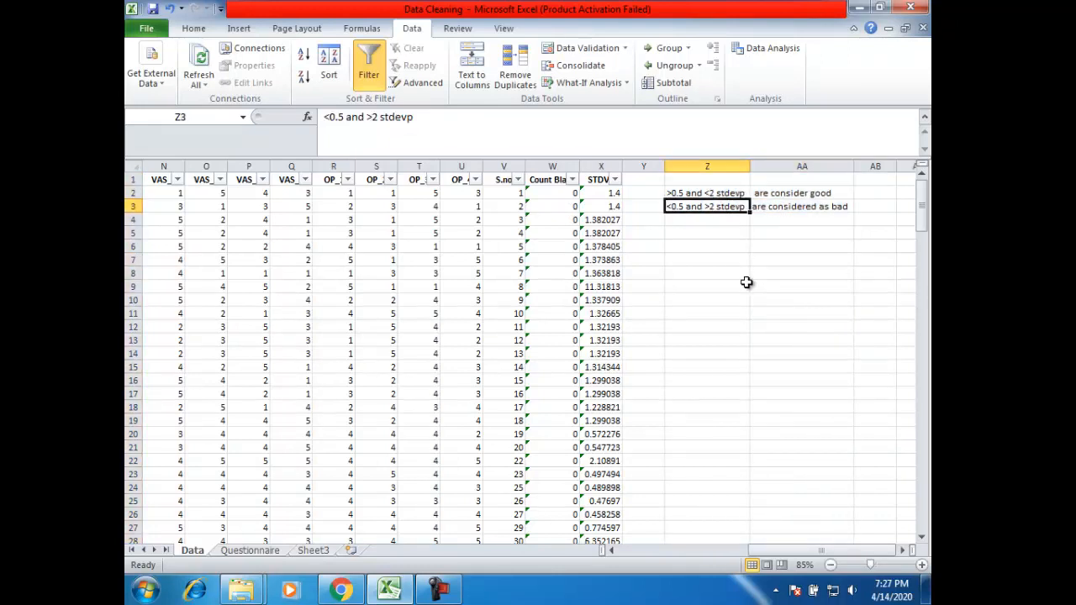
{"action": "key", "text": "Down"}
{"action": "key", "text": "Up"}
{"action": "key", "text": "Up"}
{"action": "key", "text": "Down"}
{"action": "key", "text": "Up"}
{"action": "key", "text": "Down"}
{"action": "key", "text": "Up"}
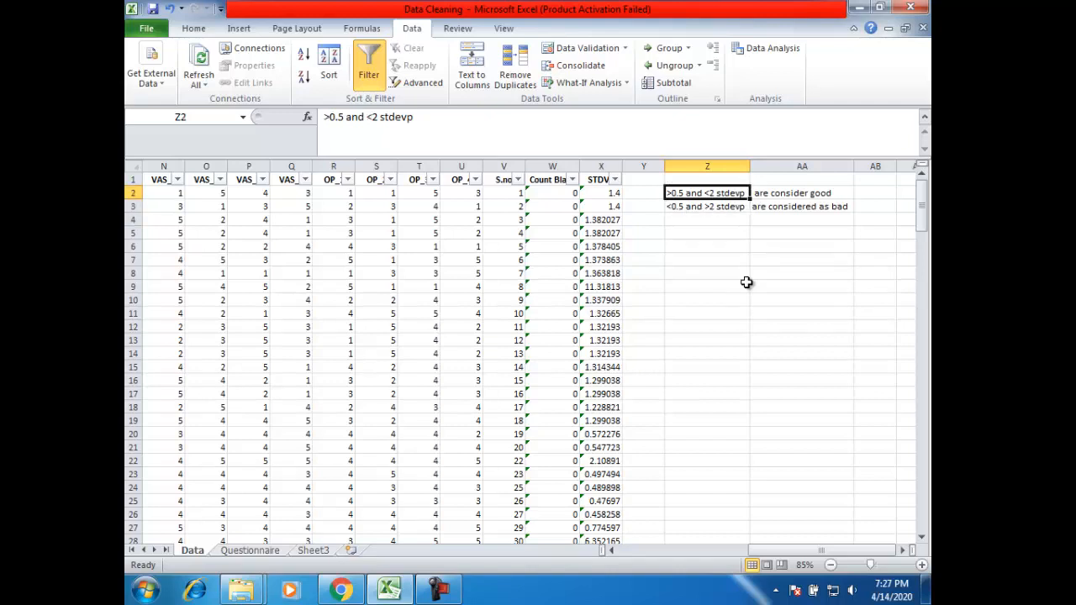
{"action": "key", "text": "Left"}
{"action": "key", "text": "Left"}
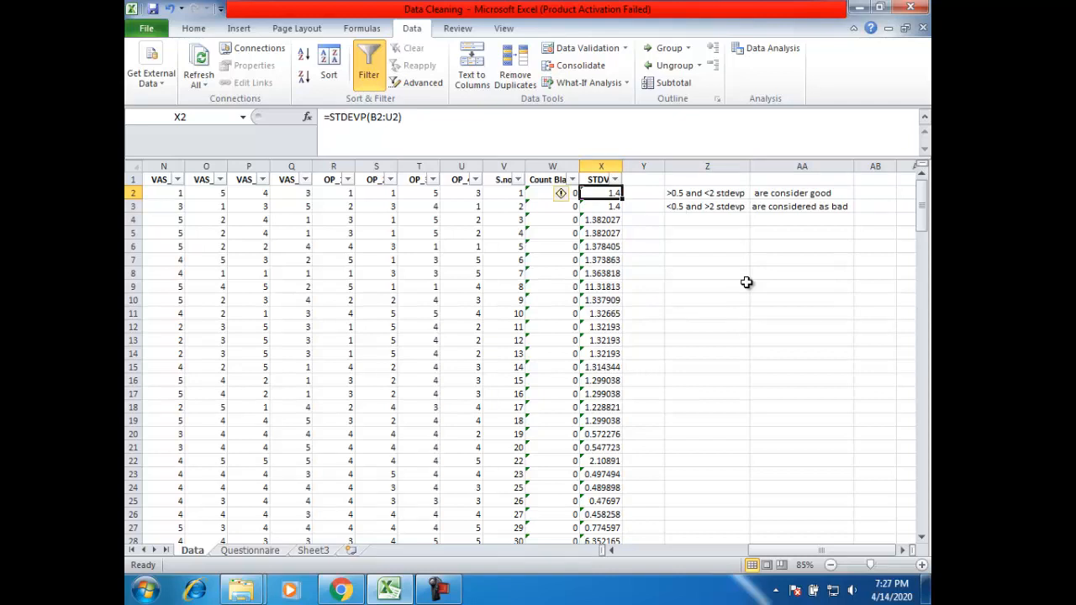
{"action": "key", "text": "Right"}
{"action": "key", "text": "Right"}
{"action": "key", "text": "Left"}
{"action": "key", "text": "Left"}
- Select all response data from A2 to X153, leaving out the header row
{"action": "key", "text": "Home"}
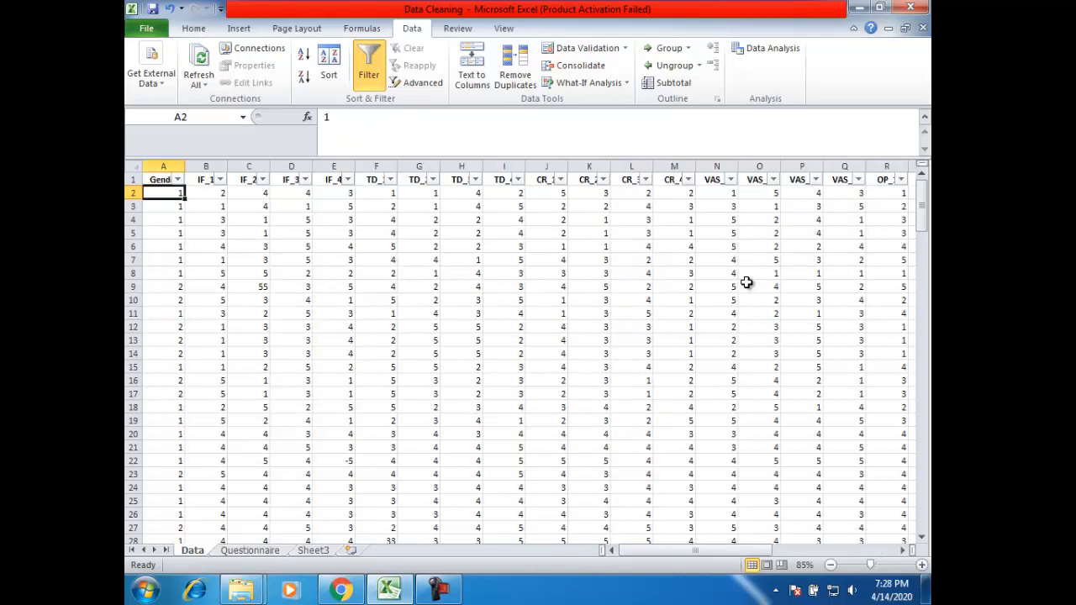
{"action": "key", "text": "ctrl+shift+Right"}
{"action": "key", "text": "ctrl+shift+Down"}
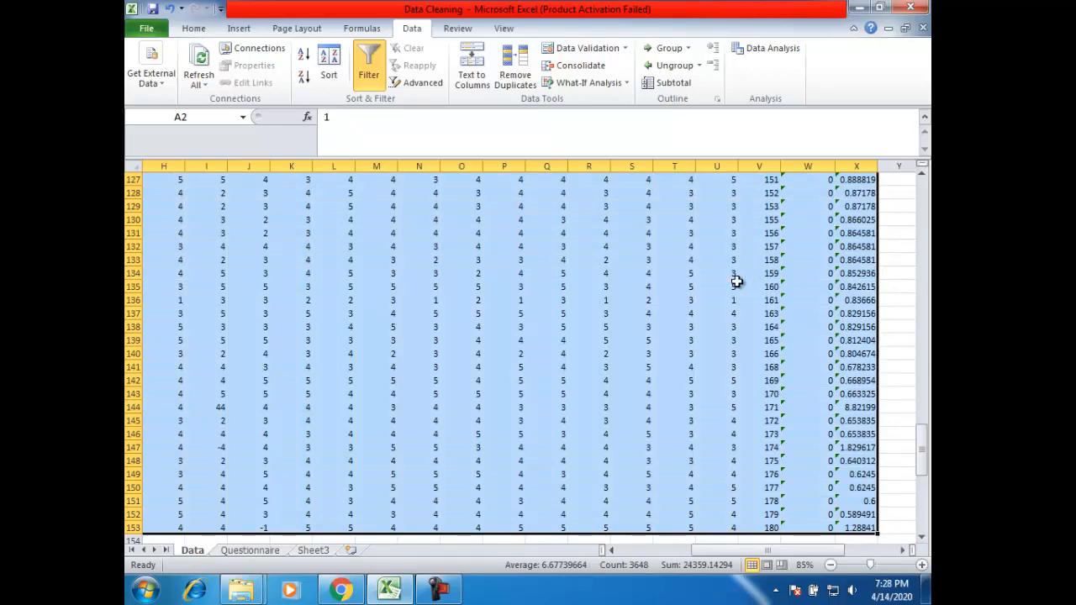
{"action": "left_click", "coordinate": [337, 61]}
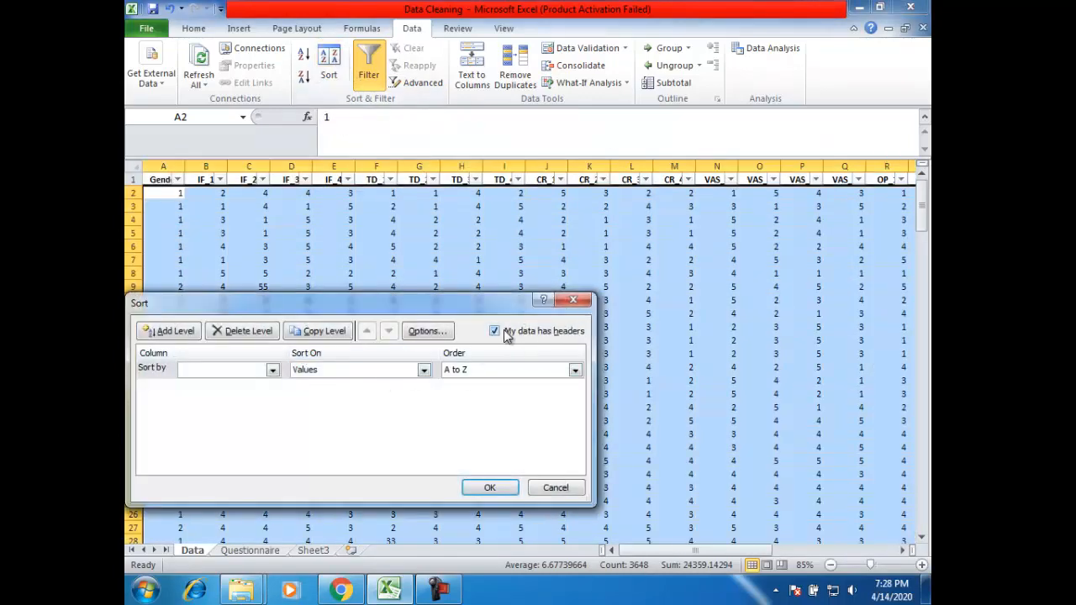
{"action": "left_click", "coordinate": [506, 337]}
{"action": "left_click_drag", "start_coordinate": [494, 303], "coordinate": [654, 214]}
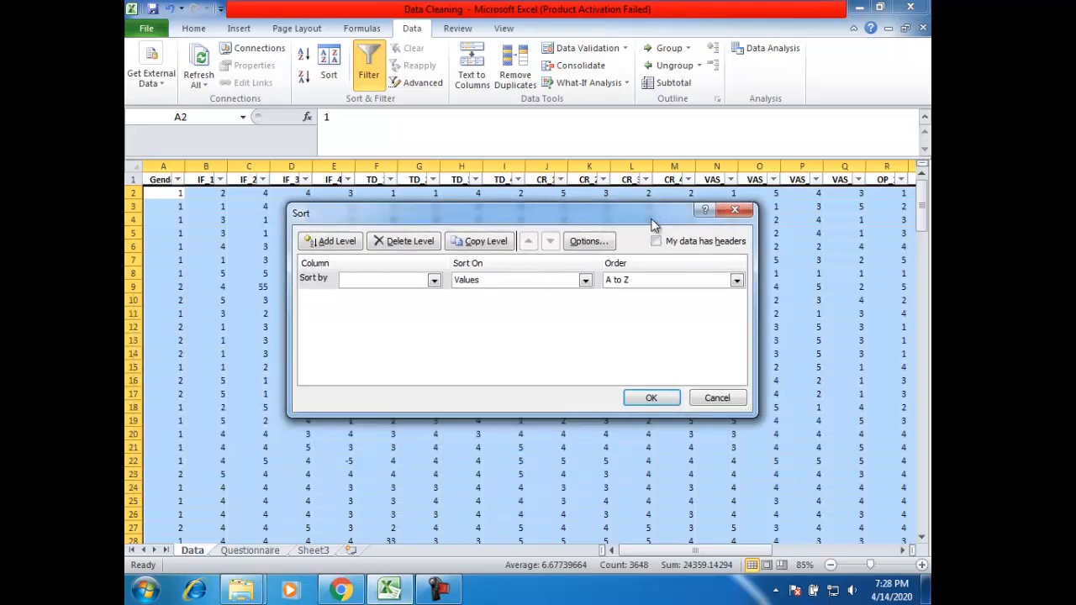
{"action": "left_click", "coordinate": [435, 281]}
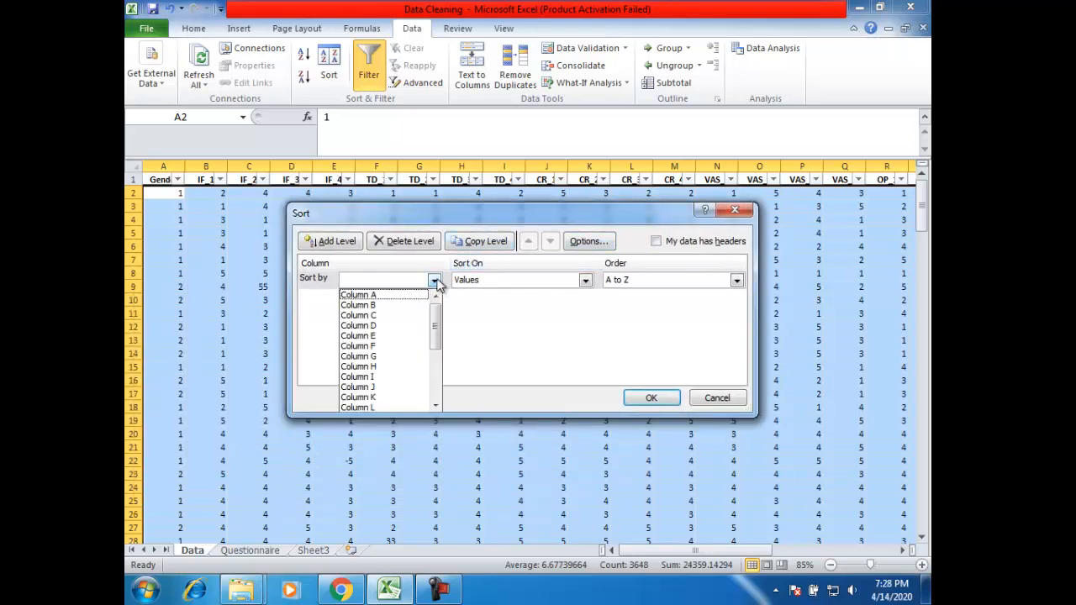
{"action": "left_click", "coordinate": [370, 407]}
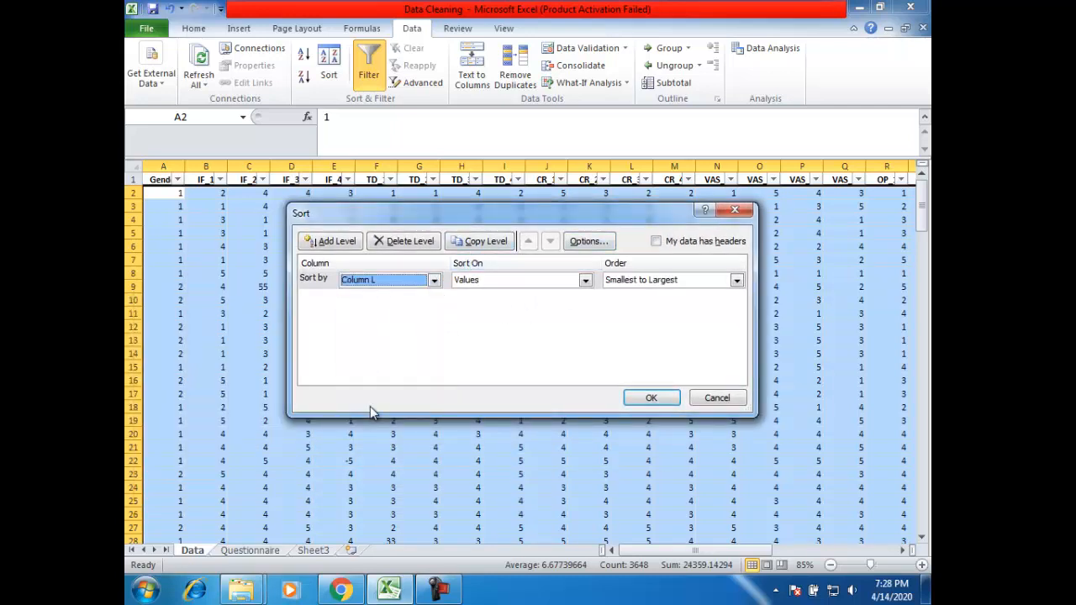
{"action": "left_click", "coordinate": [655, 241]}
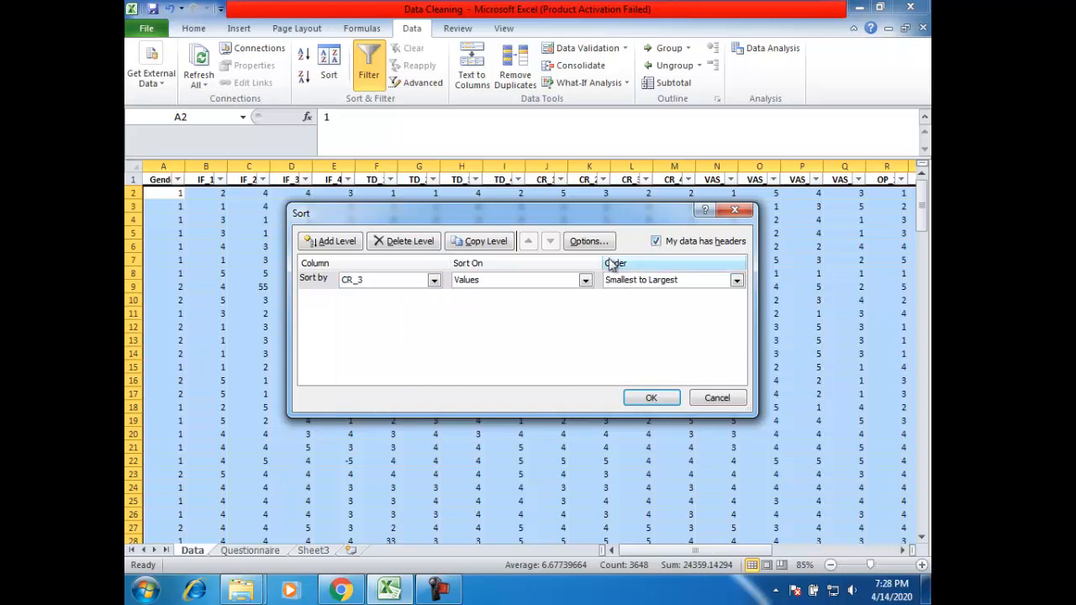
{"action": "left_click", "coordinate": [435, 281]}
{"action": "scroll", "coordinate": [435, 374], "scroll_direction": "down", "scroll_amount": 1}
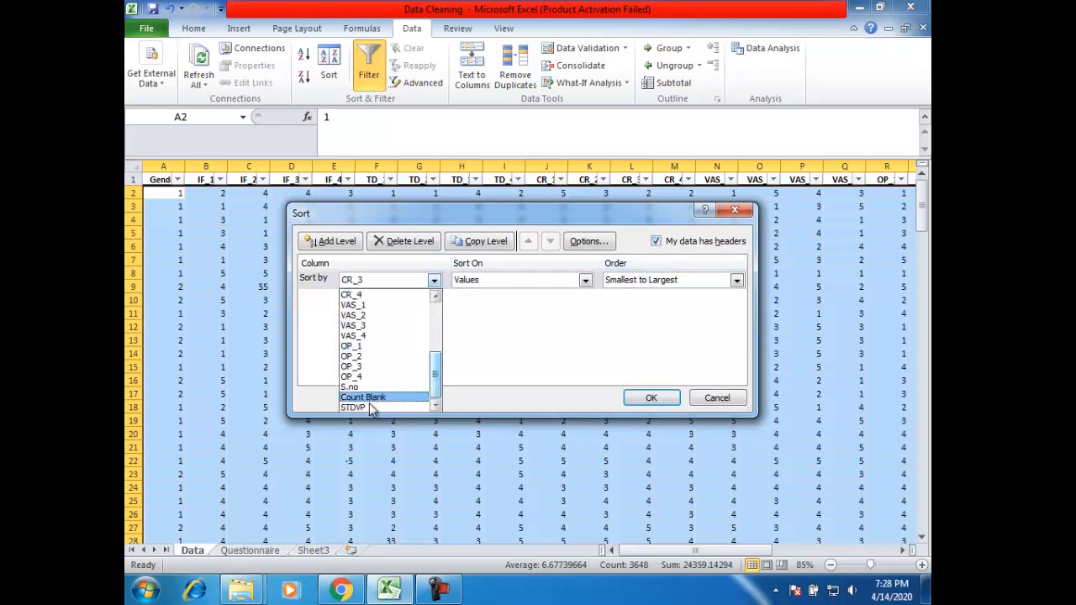
{"action": "left_click", "coordinate": [369, 407]}
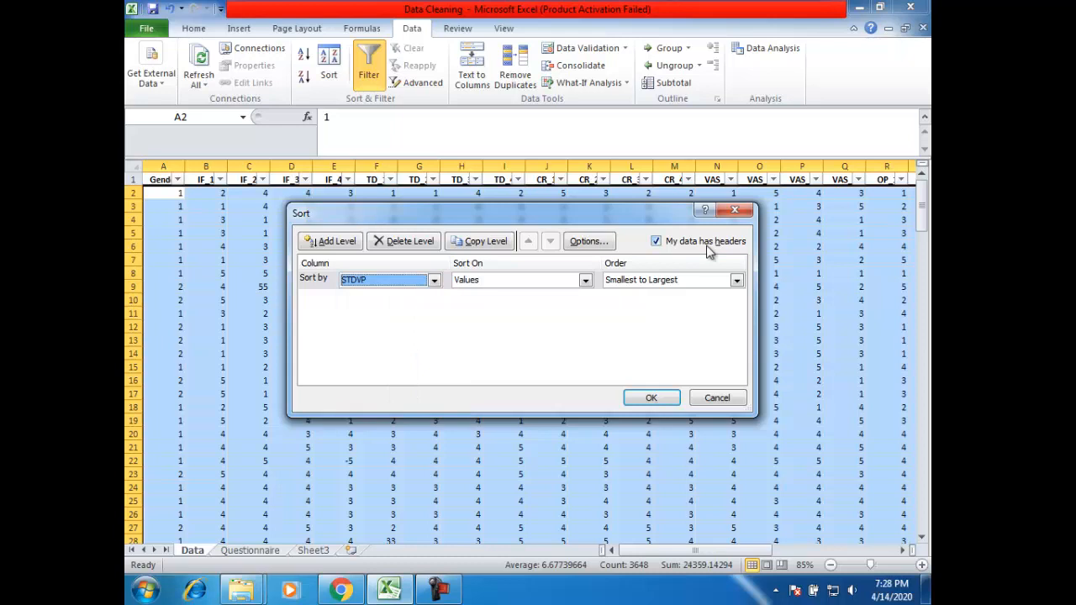
{"action": "left_click", "coordinate": [661, 242]}
{"action": "left_click", "coordinate": [435, 280]}
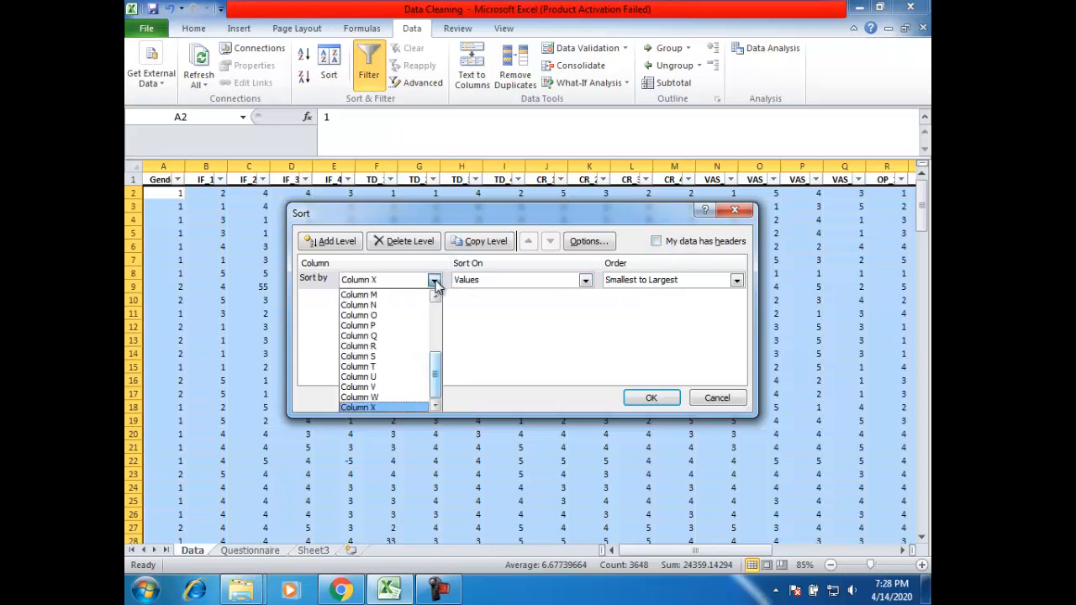
{"action": "left_click", "coordinate": [383, 407]}
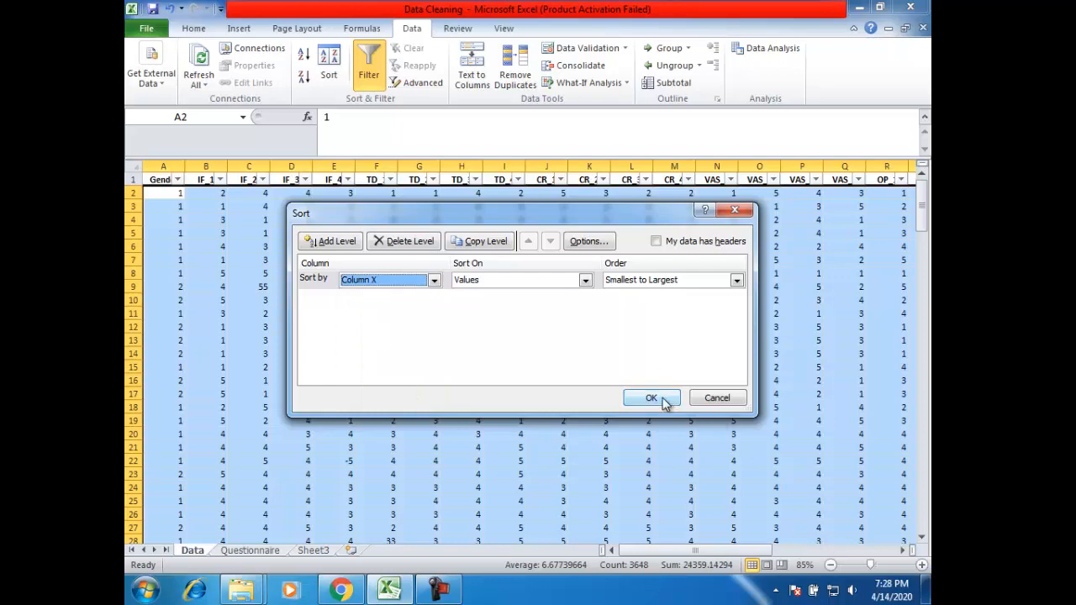
{"action": "left_click", "coordinate": [717, 398]}
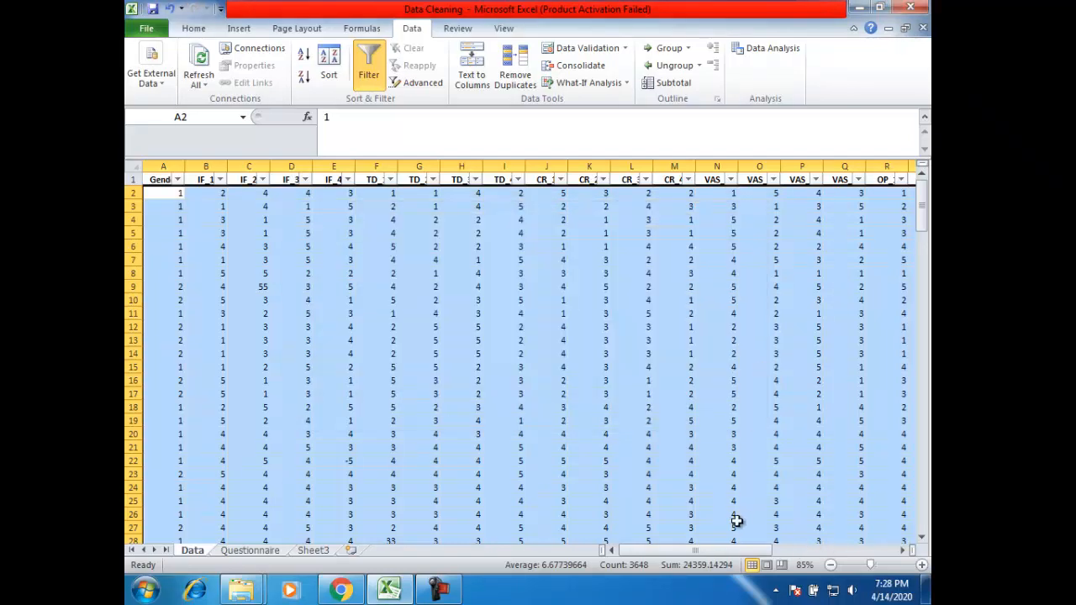
- Sort the selected data by column X values from largest to smallest, treating the selection as having no header row
{"action": "left_click_drag", "start_coordinate": [728, 550], "coordinate": [834, 549]}
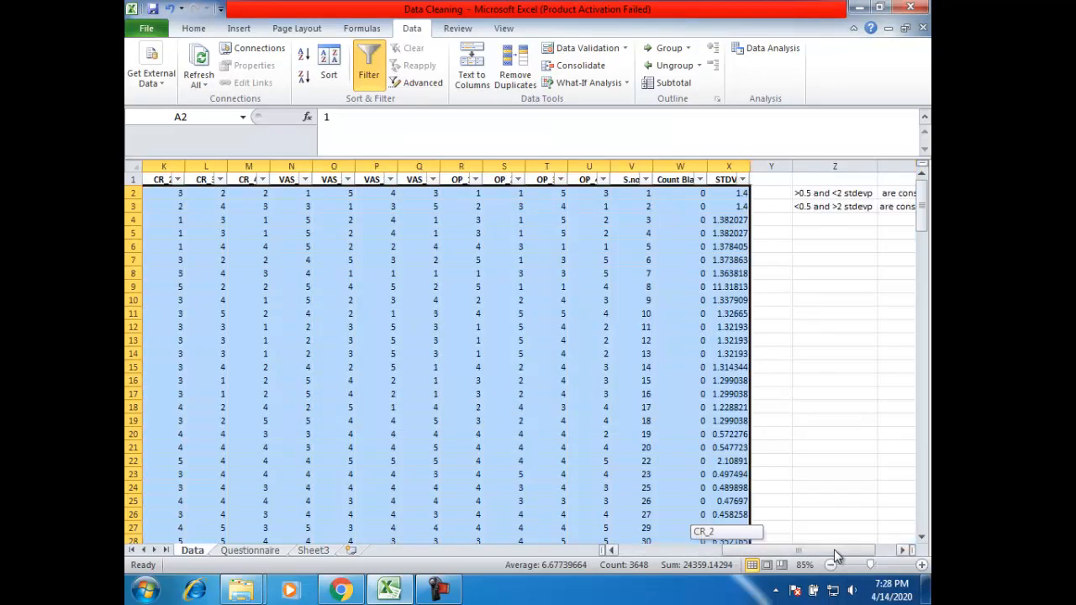
{"action": "left_click", "coordinate": [329, 69]}
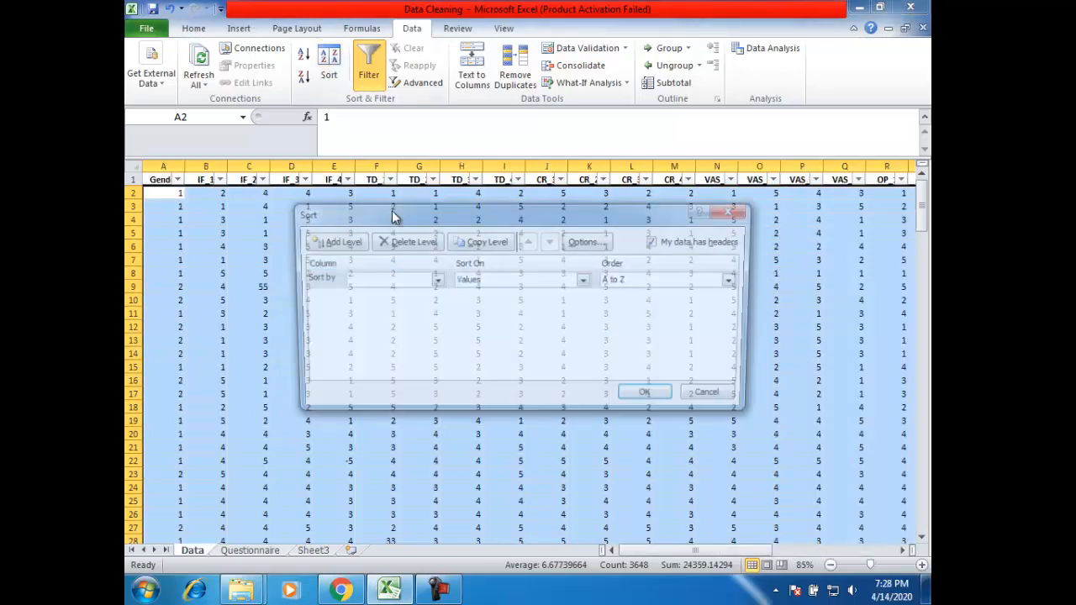
{"action": "left_click", "coordinate": [657, 241]}
{"action": "left_click", "coordinate": [434, 280]}
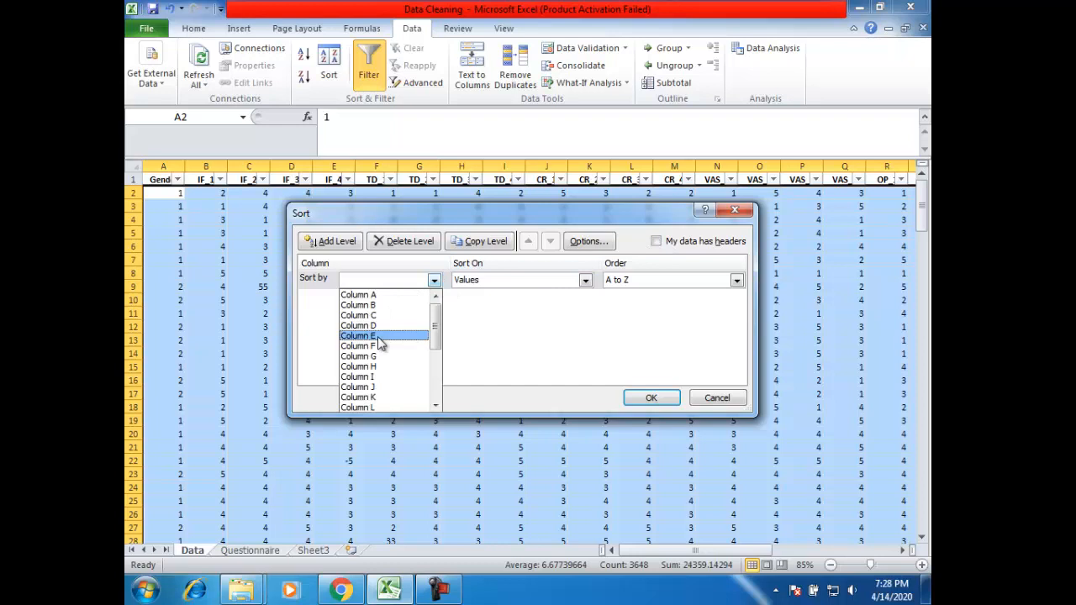
{"action": "left_click_drag", "start_coordinate": [435, 332], "coordinate": [440, 389]}
{"action": "left_click", "coordinate": [390, 407]}
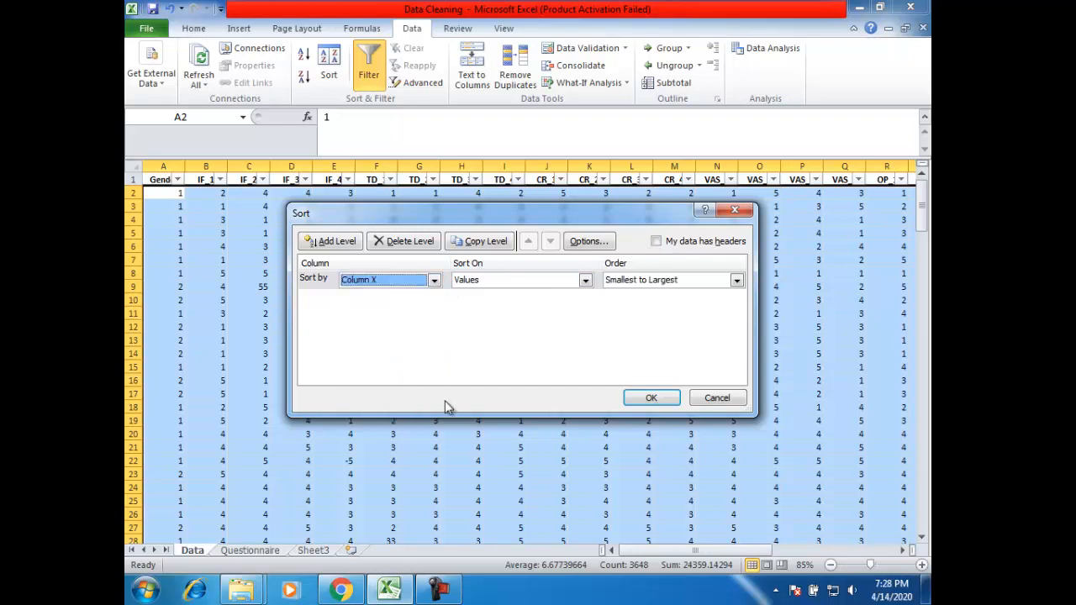
{"action": "left_click", "coordinate": [670, 281]}
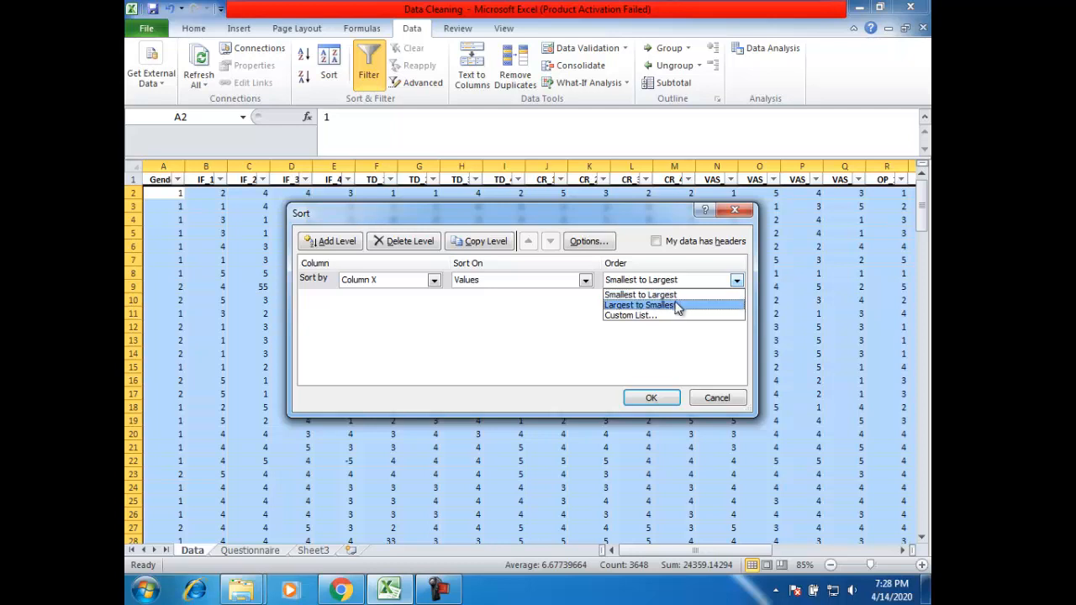
{"action": "left_click", "coordinate": [678, 305]}
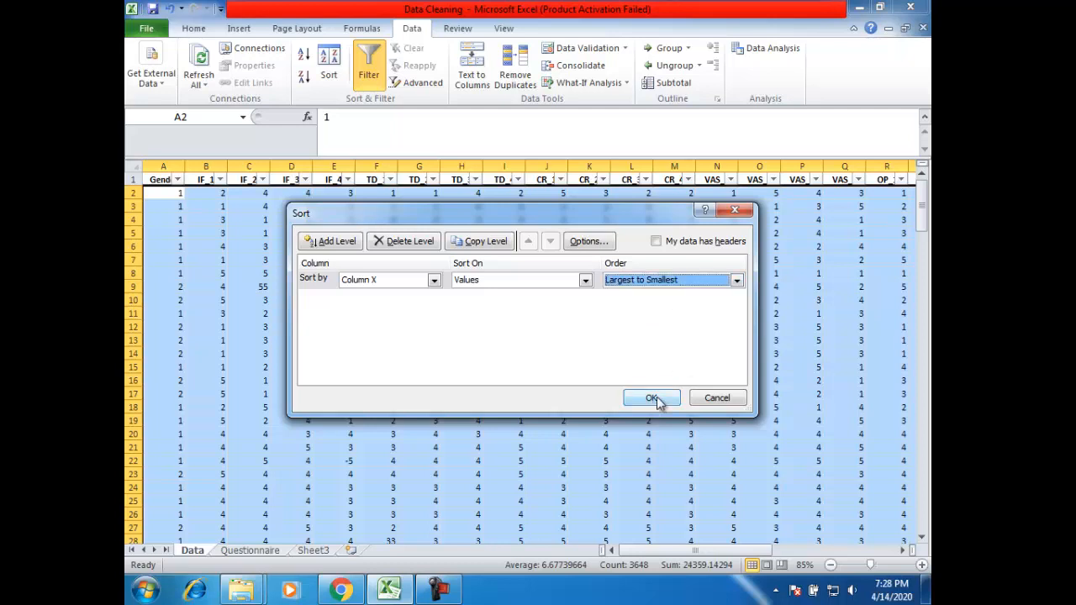
{"action": "left_click", "coordinate": [653, 398]}
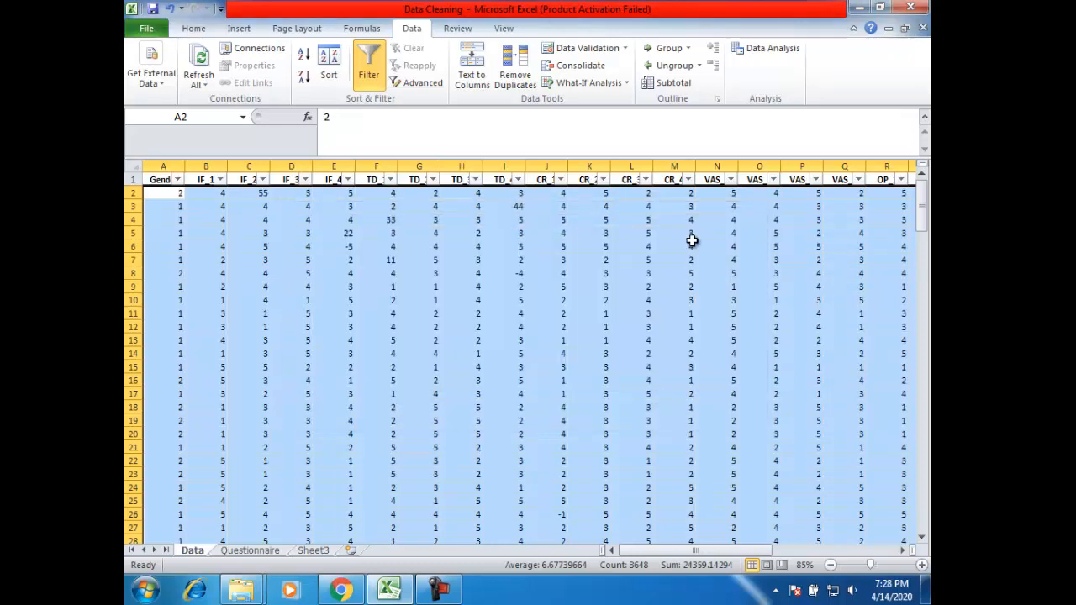
- Examine the STDVP values in X2:X7 that exceed the upper limit of 2
{"action": "left_click", "coordinate": [673, 198]}
{"action": "key", "text": "Right"}
{"action": "key", "text": "Right"}
{"action": "key", "text": "Right"}
{"action": "key", "text": "Right"}
{"action": "key", "text": "Right"}
{"action": "key", "text": "Right"}
{"action": "key", "text": "Right"}
{"action": "key", "text": "Right"}
{"action": "key", "text": "Right"}
{"action": "key", "text": "Right"}
{"action": "key", "text": "Right"}
{"action": "key", "text": "Right"}
{"action": "key", "text": "Right"}
{"action": "key", "text": "Right"}
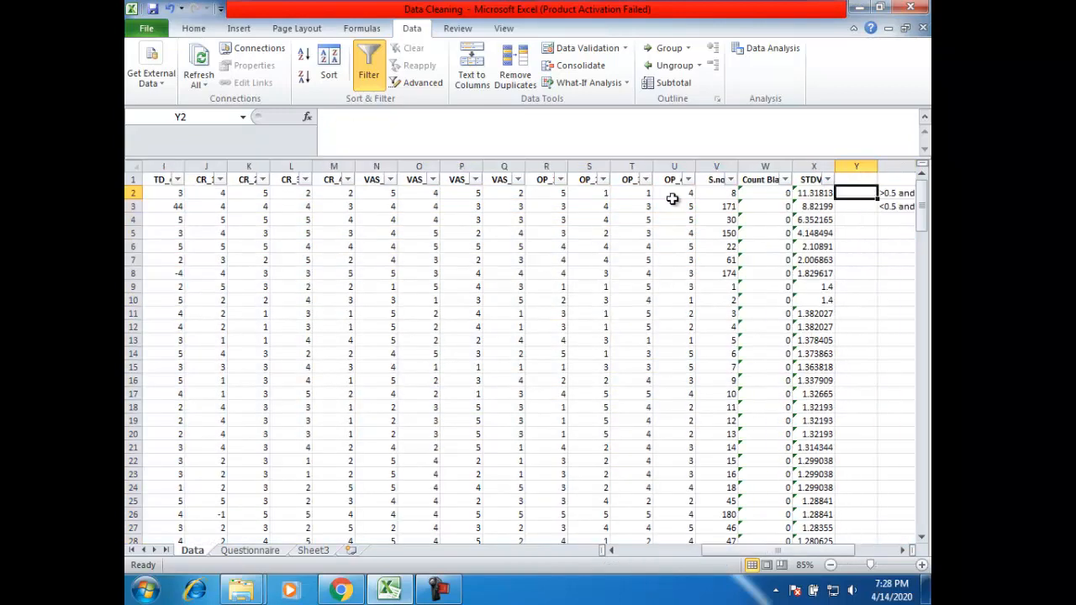
{"action": "key", "text": "Left"}
{"action": "key", "text": "Left"}
{"action": "key", "text": "Left"}
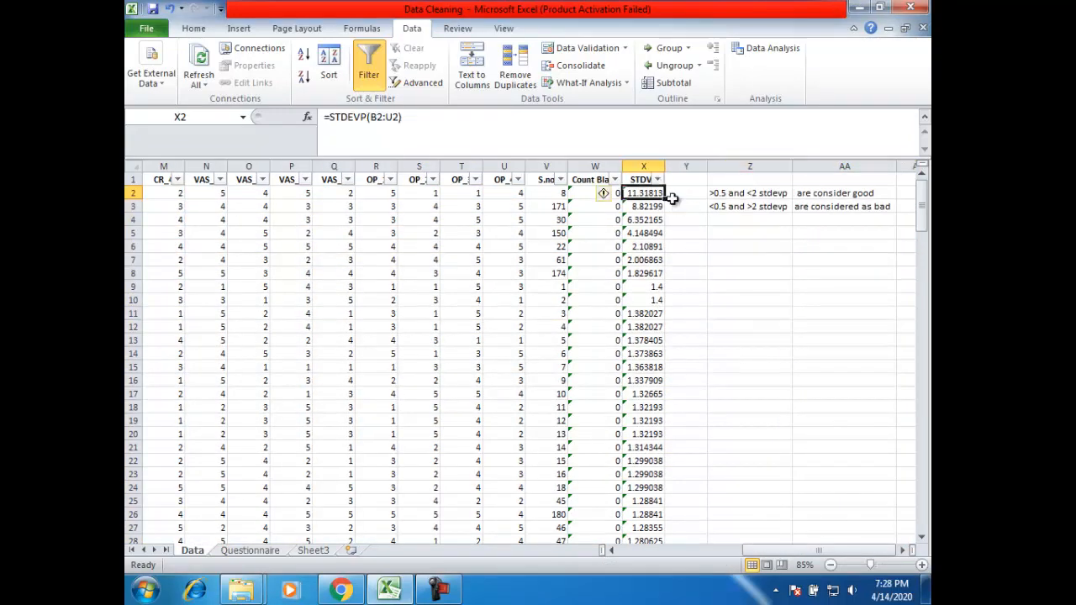
{"action": "key", "text": "Down"}
{"action": "key", "text": "Down"}
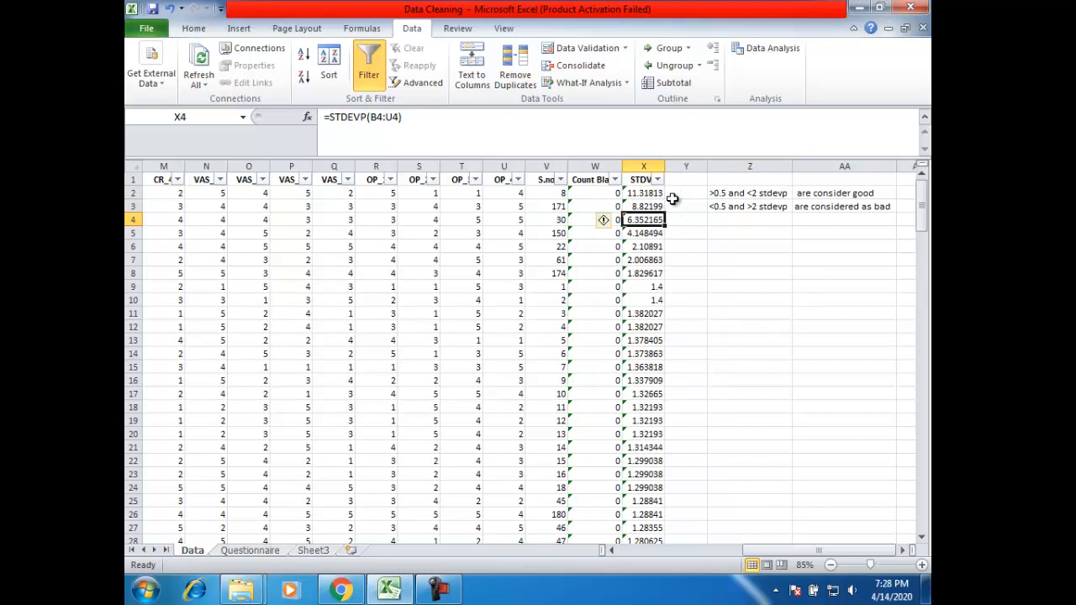
{"action": "key", "text": "Down"}
{"action": "key", "text": "Down"}
{"action": "key", "text": "Down"}
{"action": "key", "text": "ctrl+shift+Up"}
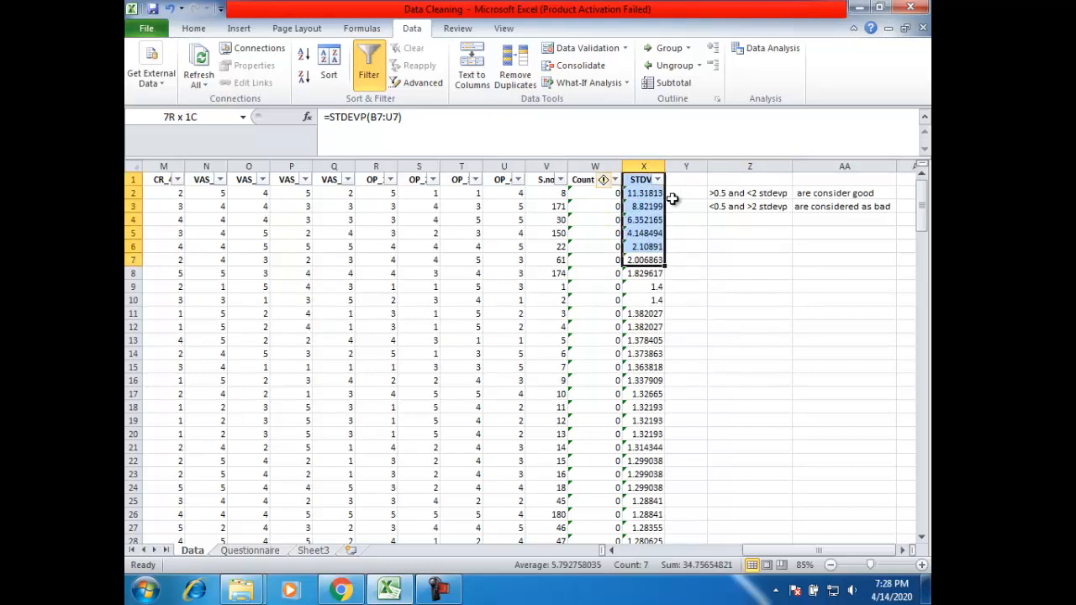
{"action": "key", "text": "shift+Down"}
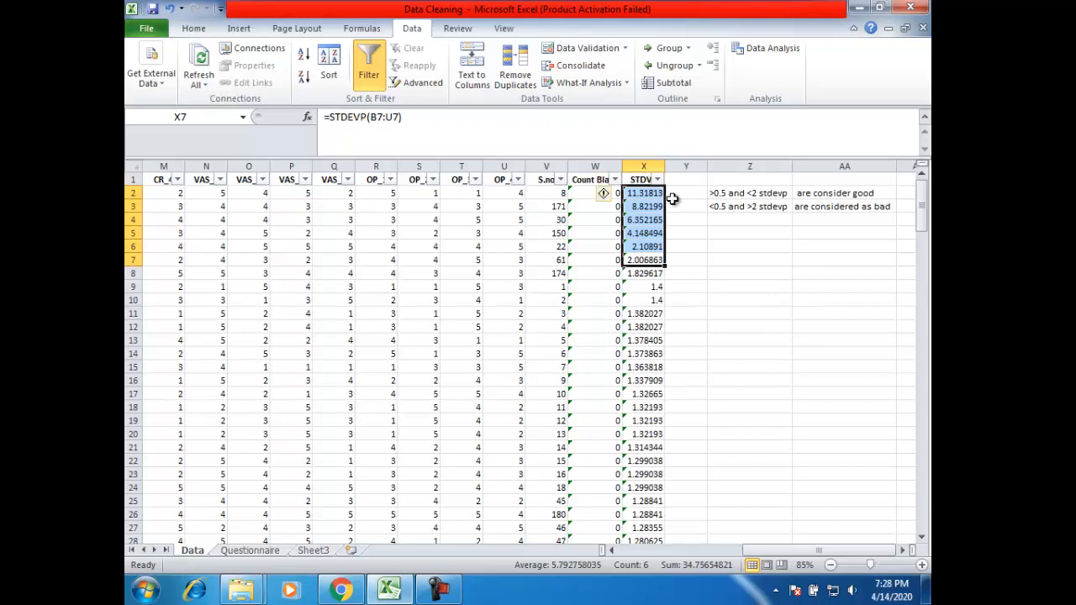
- Enter the example pair 2 in Z7 and 22 in AA7
{"action": "key", "text": "Right"}
{"action": "key", "text": "Right"}
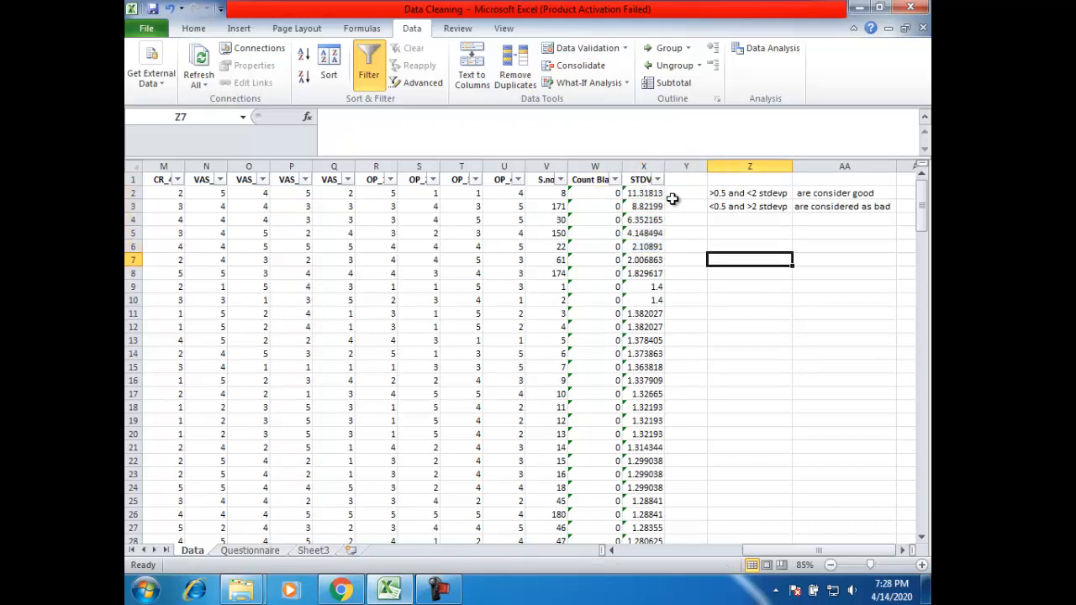
{"action": "type", "text": "2"}
{"action": "key", "text": "Right"}
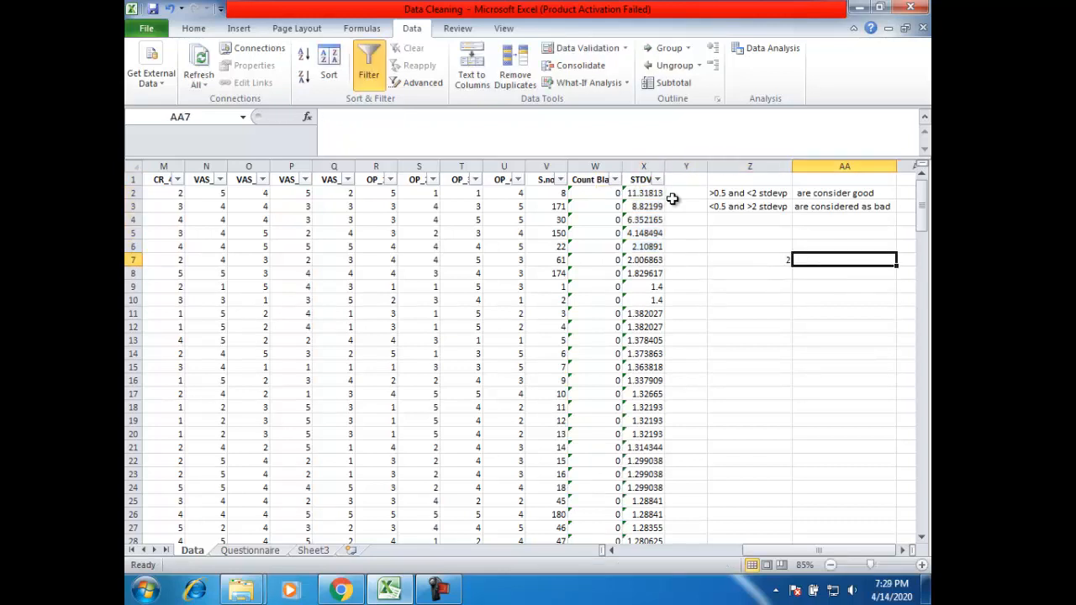
{"action": "type", "text": "22"}
{"action": "key", "text": "Left"}
{"action": "key", "text": "Down"}
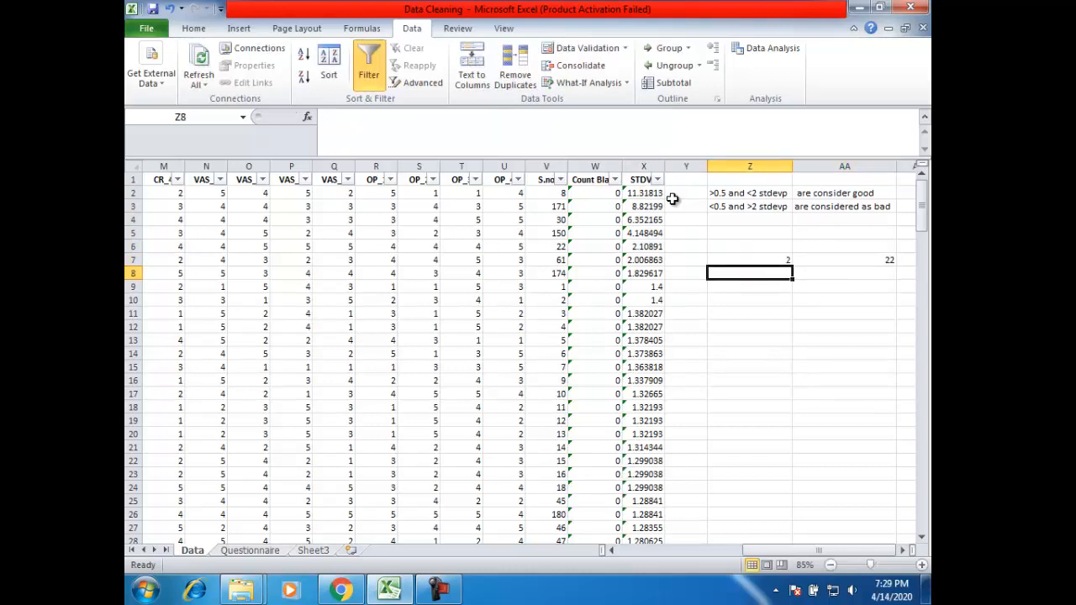
- Enter the example pair 3 in Z8 and 33 in AA8
{"action": "type", "text": "3"}
{"action": "key", "text": "Right"}
{"action": "type", "text": "333"}
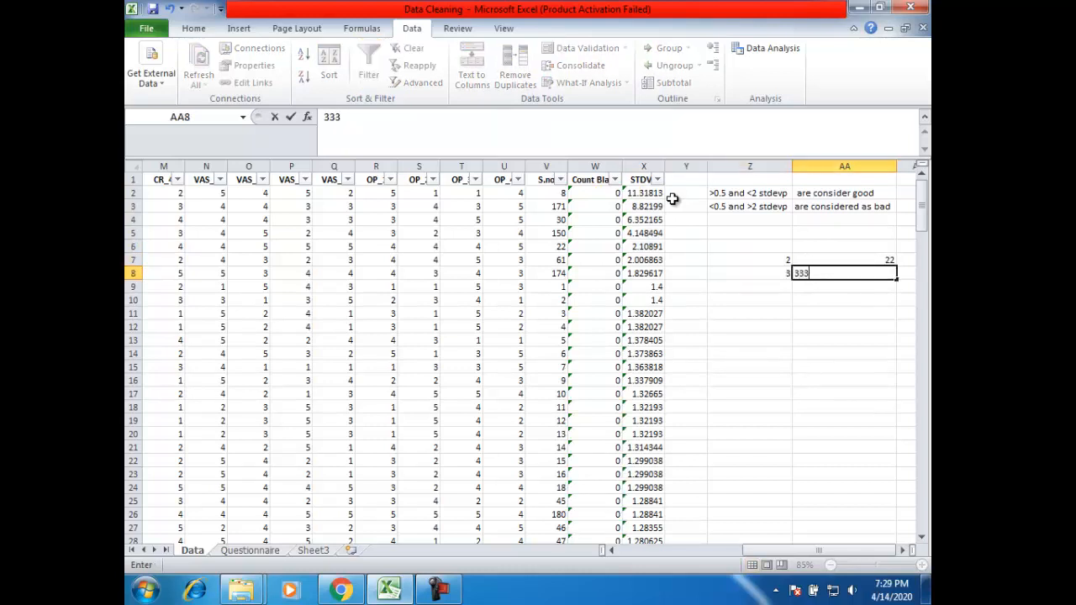
{"action": "key", "text": "Left"}
{"action": "key", "text": "Right"}
{"action": "type", "text": "33"}
{"action": "key", "text": "Return"}
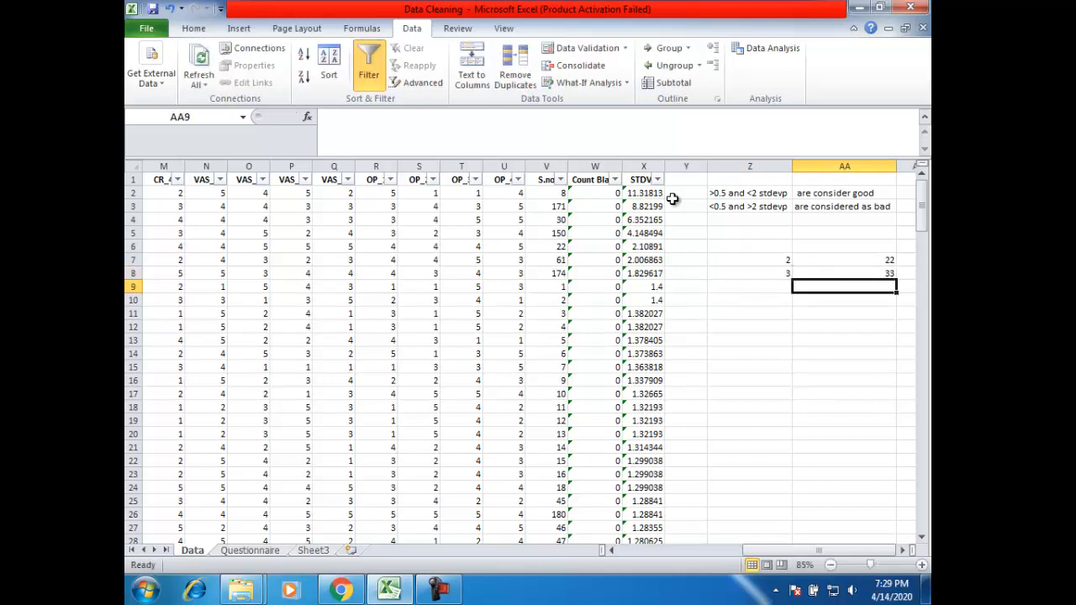
- Enter the example pair 1 in Z6 and 11 in AA6, directly above the existing pairs
{"action": "key", "text": "Left"}
{"action": "key", "text": "Up"}
{"action": "key", "text": "Up"}
{"action": "key", "text": "Up"}
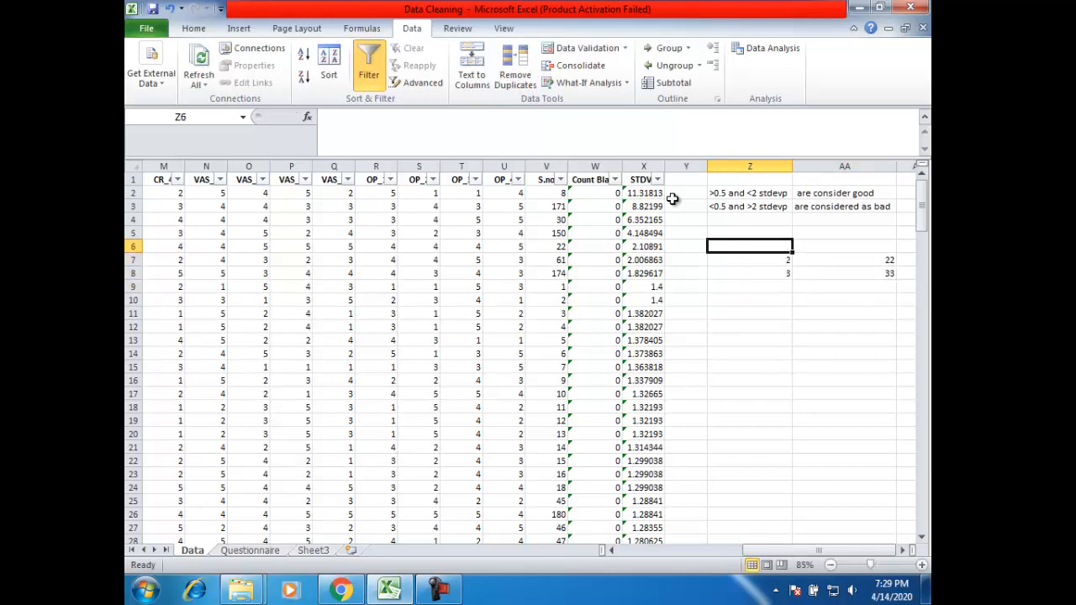
{"action": "type", "text": "1"}
{"action": "key", "text": "Tab"}
{"action": "type", "text": "11"}
{"action": "key", "text": "Return"}
- Complete the example list with 4 and 44 in Z9:AA9, and 5 and 55 in Z10:AA10
{"action": "key", "text": "Down"}
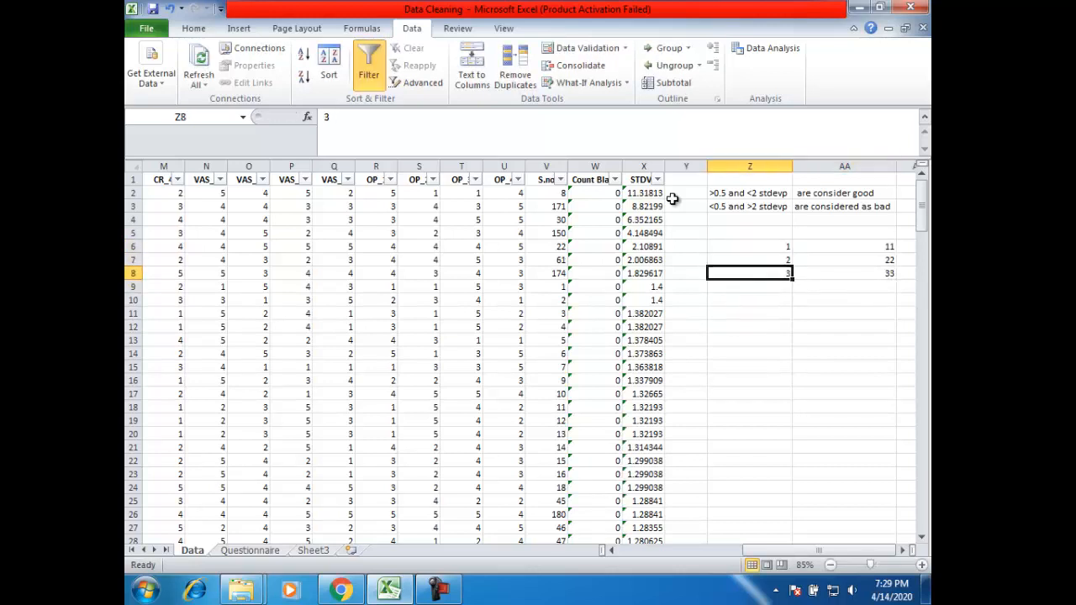
{"action": "key", "text": "Down"}
{"action": "type", "text": "4"}
{"action": "key", "text": "Tab"}
{"action": "type", "text": "44"}
{"action": "key", "text": "Return"}
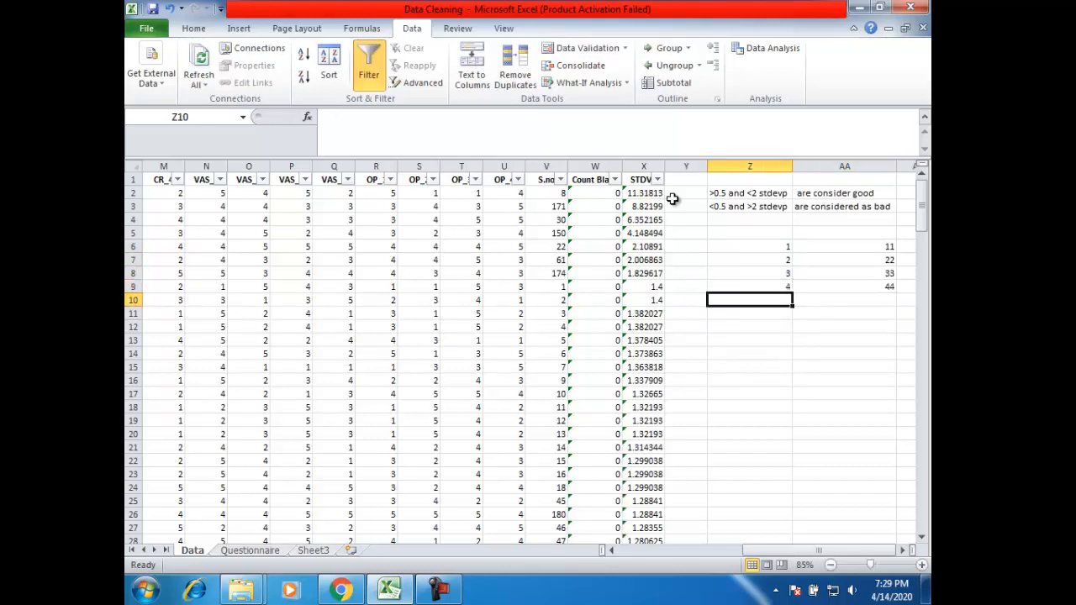
{"action": "type", "text": "5"}
{"action": "key", "text": "Tab"}
{"action": "type", "text": "55"}
{"action": "key", "text": "Return"}
- Review the STDVP values above 2 in X2:X7 against the mistyped-response examples in columns Z and AA
{"action": "key", "text": "Up"}
{"action": "key", "text": "Up"}
{"action": "key", "text": "Up"}
{"action": "key", "text": "Up"}
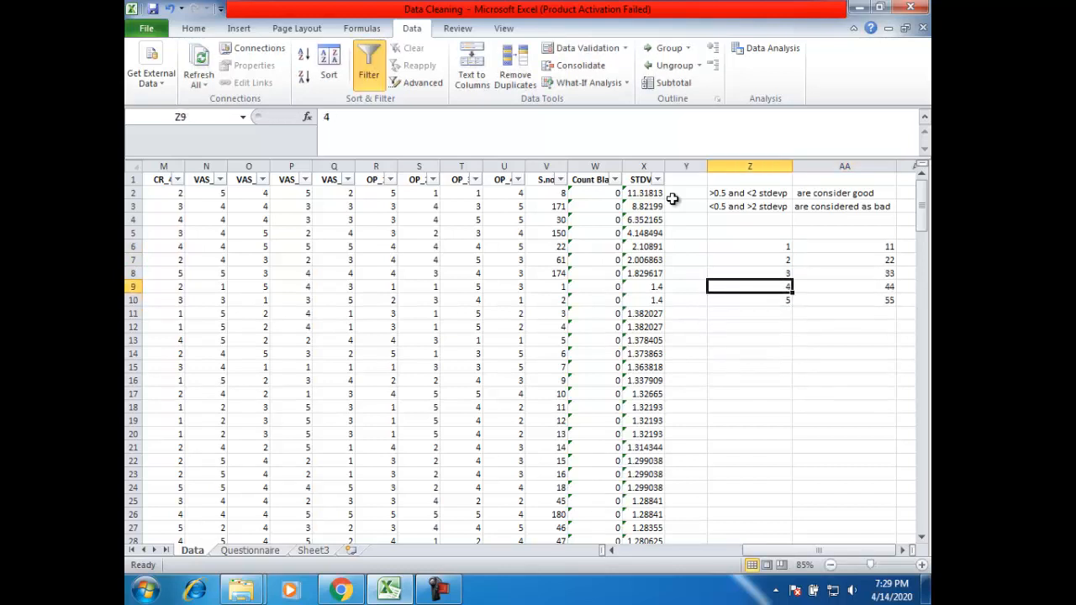
{"action": "key", "text": "Left"}
{"action": "key", "text": "Left"}
{"action": "key", "text": "shift+Up"}
{"action": "key", "text": "shift+Up"}
{"action": "key", "text": "shift+Up"}
{"action": "key", "text": "shift+Up"}
{"action": "key", "text": "shift+Up"}
{"action": "key", "text": "shift+Up"}
{"action": "key", "text": "shift+Down"}
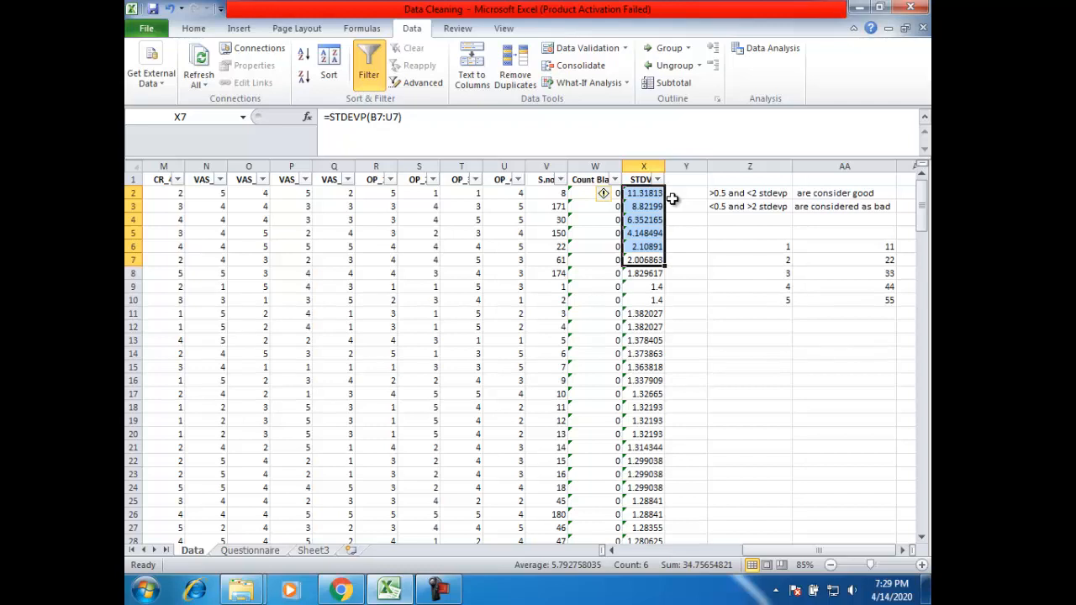
{"action": "key", "text": "Right"}
{"action": "key", "text": "Right"}
{"action": "key", "text": "Up"}
{"action": "key", "text": "Left"}
{"action": "key", "text": "Left"}
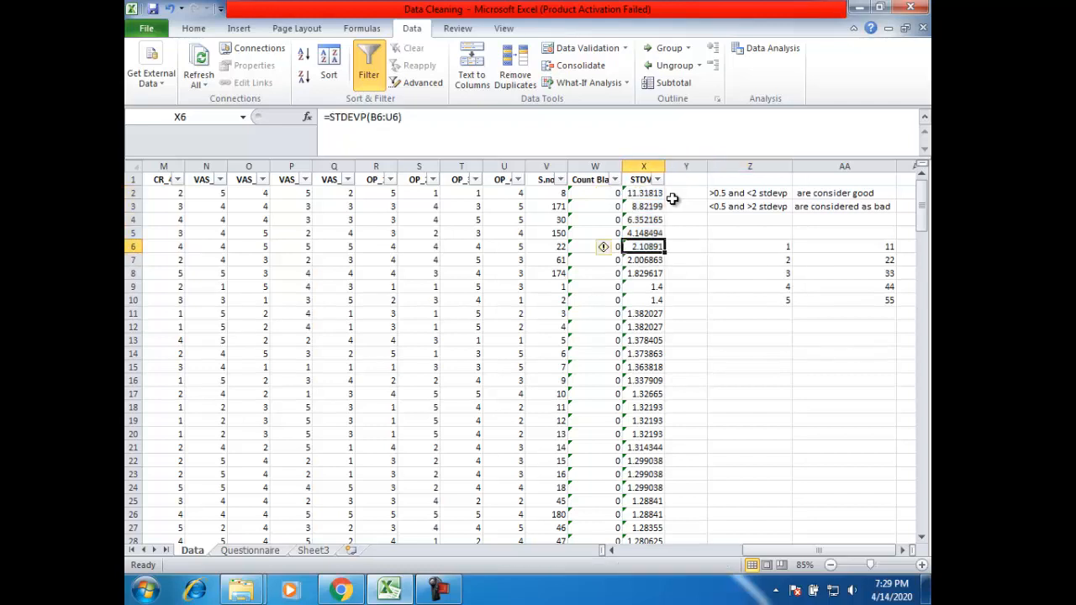
{"action": "key", "text": "Down"}
{"action": "key", "text": "ctrl+shift+Up"}
{"action": "key", "text": "ctrl+shift+Down"}
{"action": "key", "text": "ctrl+Up"}
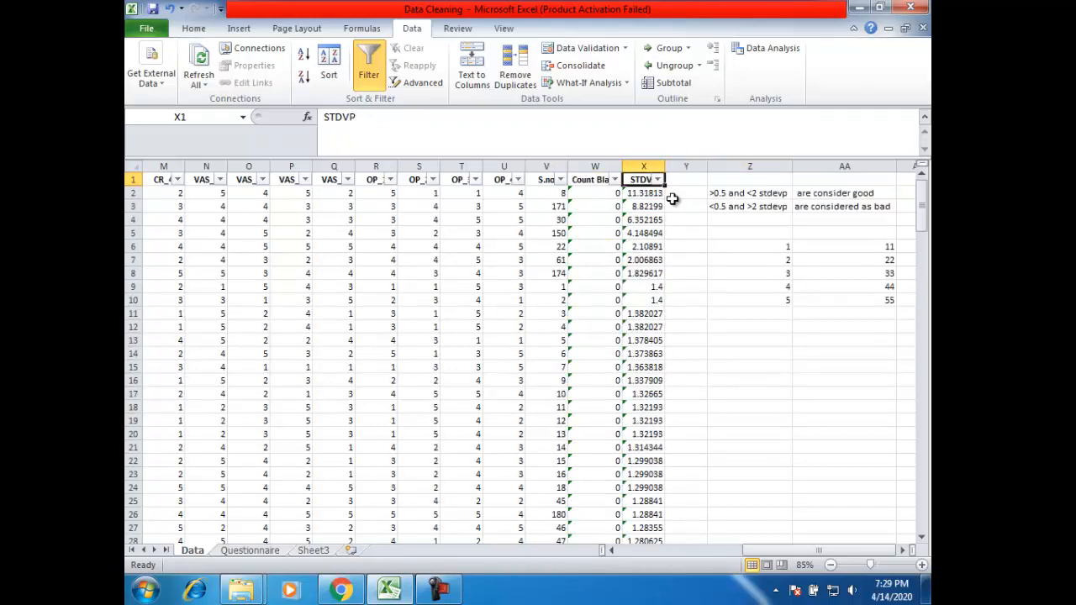
- Correct the IF_2 response in C2 to 5 and fill the cell yellow
{"action": "key", "text": "Down"}
{"action": "key", "text": "Left"}
{"action": "key", "text": "Left"}
{"action": "key", "text": "Left"}
{"action": "key", "text": "Left"}
{"action": "key", "text": "Left"}
{"action": "key", "text": "Left"}
{"action": "key", "text": "Left"}
{"action": "key", "text": "Left"}
{"action": "key", "text": "Left"}
{"action": "key", "text": "Left"}
{"action": "key", "text": "Left"}
{"action": "key", "text": "Left"}
{"action": "key", "text": "Left"}
{"action": "key", "text": "Left"}
{"action": "key", "text": "Left"}
{"action": "key", "text": "Left"}
{"action": "key", "text": "Left"}
{"action": "key", "text": "Left"}
{"action": "key", "text": "Left"}
{"action": "key", "text": "Left"}
{"action": "key", "text": "Right"}
{"action": "key", "text": "Right"}
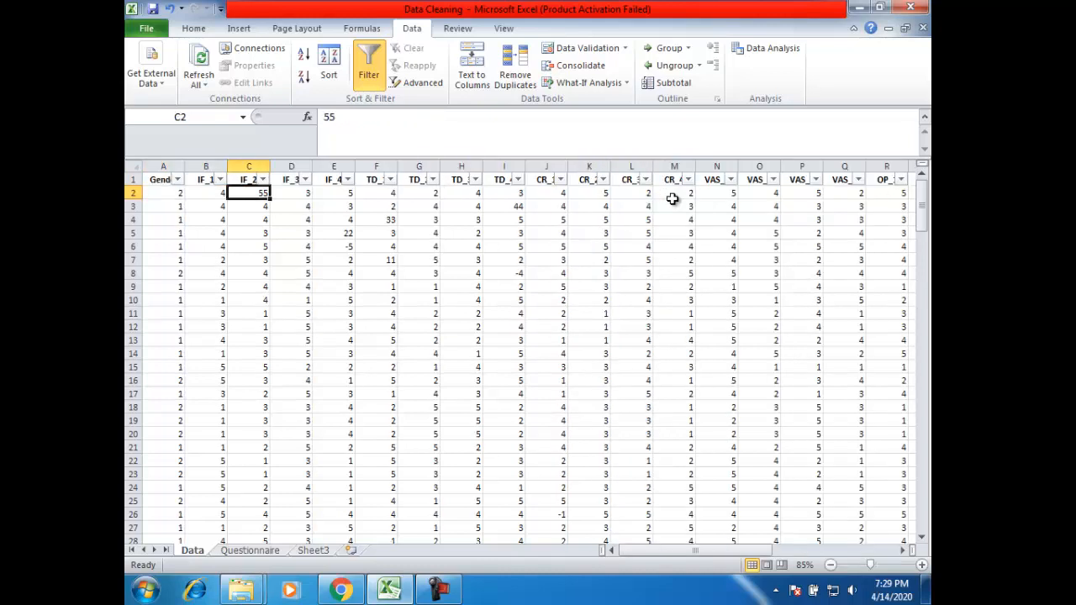
{"action": "key", "text": "Escape"}
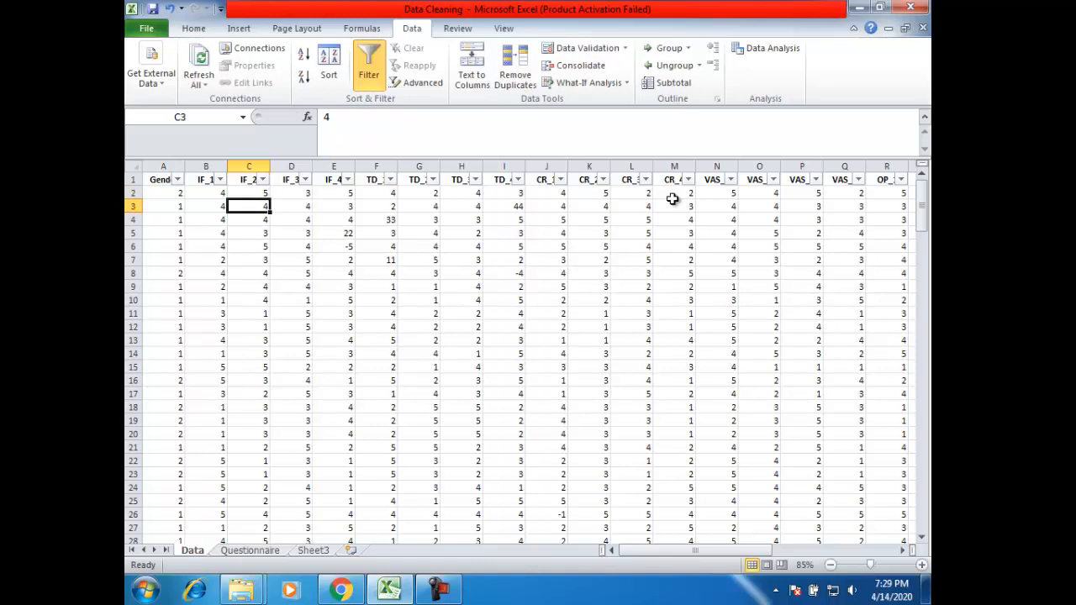
{"action": "left_click", "coordinate": [193, 30]}
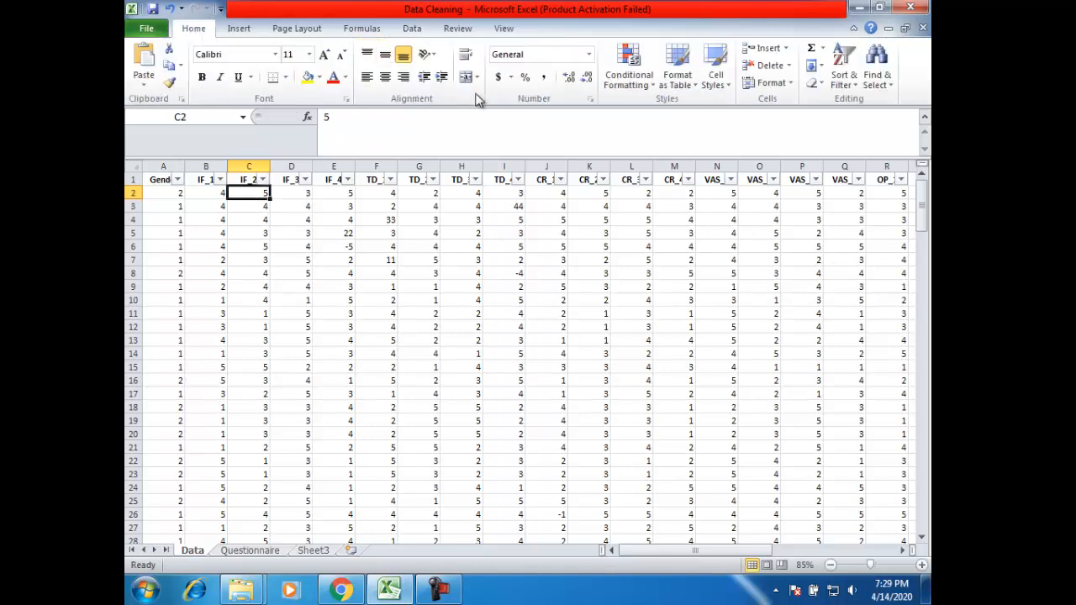
{"action": "left_click", "coordinate": [307, 76]}
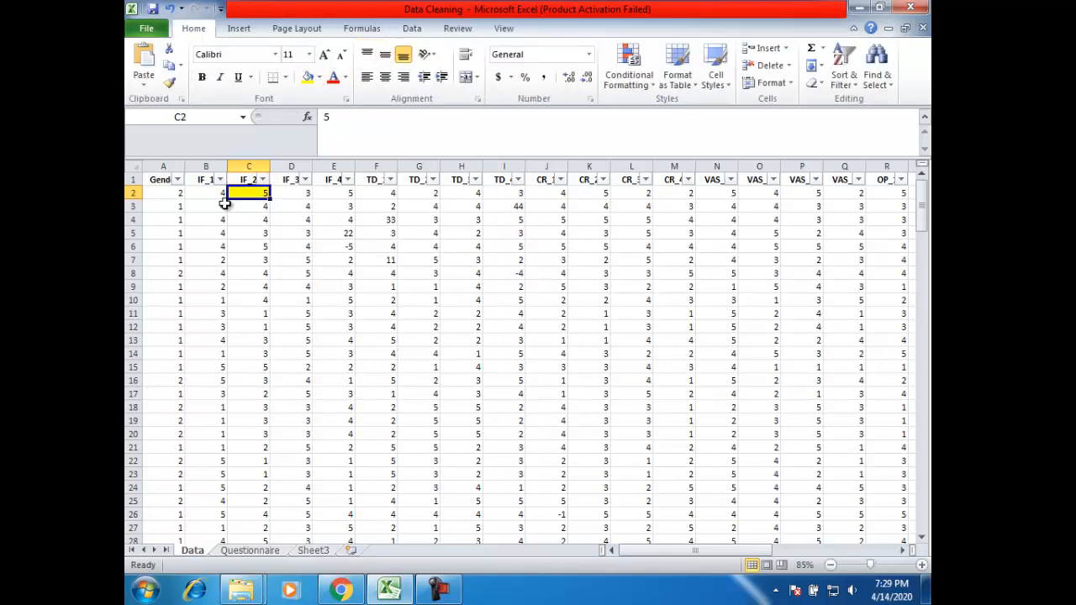
- Correct the out-of-range response in I3 to 4
{"action": "key", "text": "Down"}
{"action": "key", "text": "Right"}
{"action": "key", "text": "Right"}
{"action": "key", "text": "Right"}
{"action": "key", "text": "Right"}
{"action": "key", "text": "Right"}
{"action": "key", "text": "Right"}
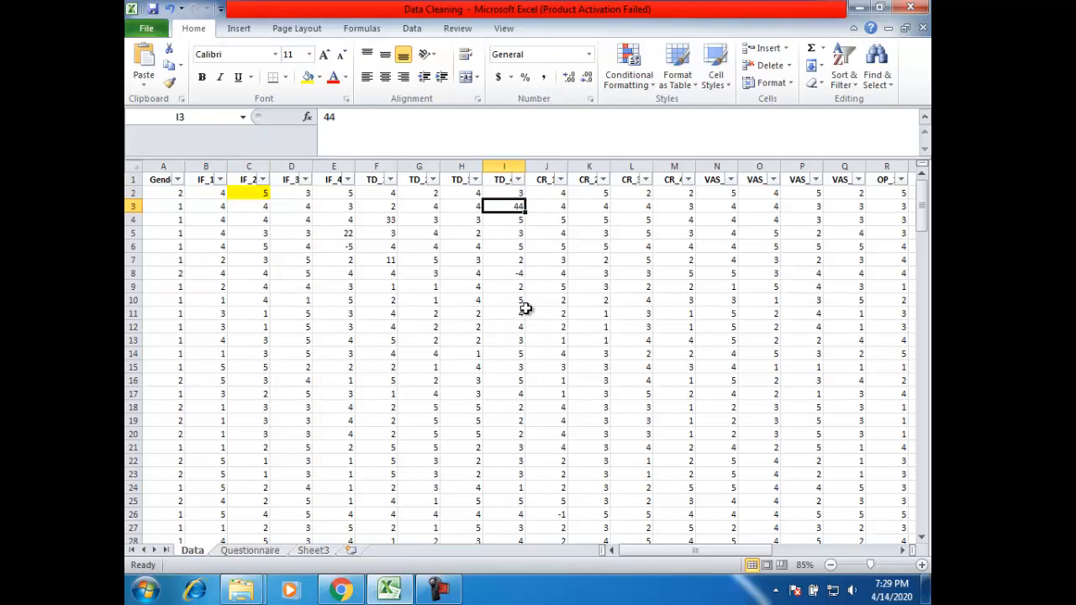
{"action": "type", "text": "4"}
{"action": "key", "text": "Return"}
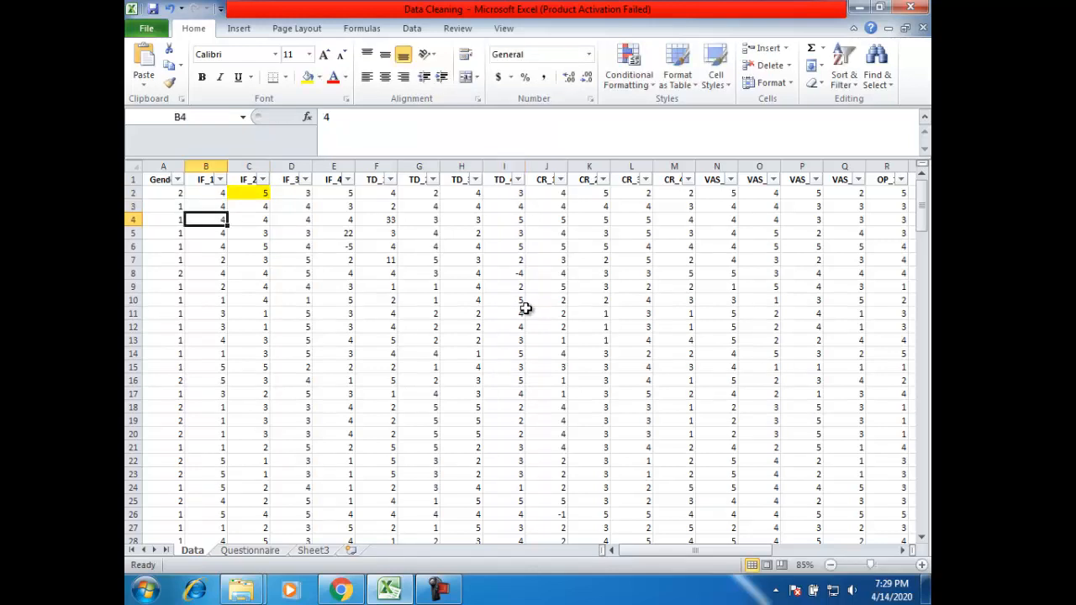
- Correct the out-of-range response in F4 to 3
{"action": "key", "text": "Right"}
{"action": "key", "text": "Right"}
{"action": "key", "text": "Right"}
{"action": "key", "text": "Right"}
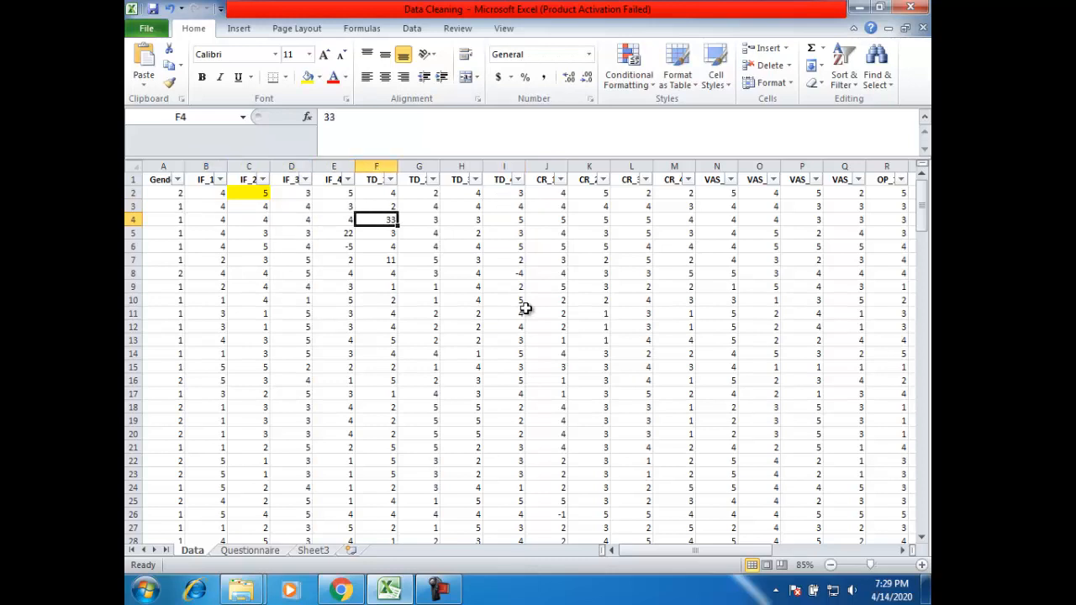
{"action": "type", "text": "3"}
{"action": "key", "text": "Return"}
- Correct the IF_4 response in E5 to 2
{"action": "key", "text": "Left"}
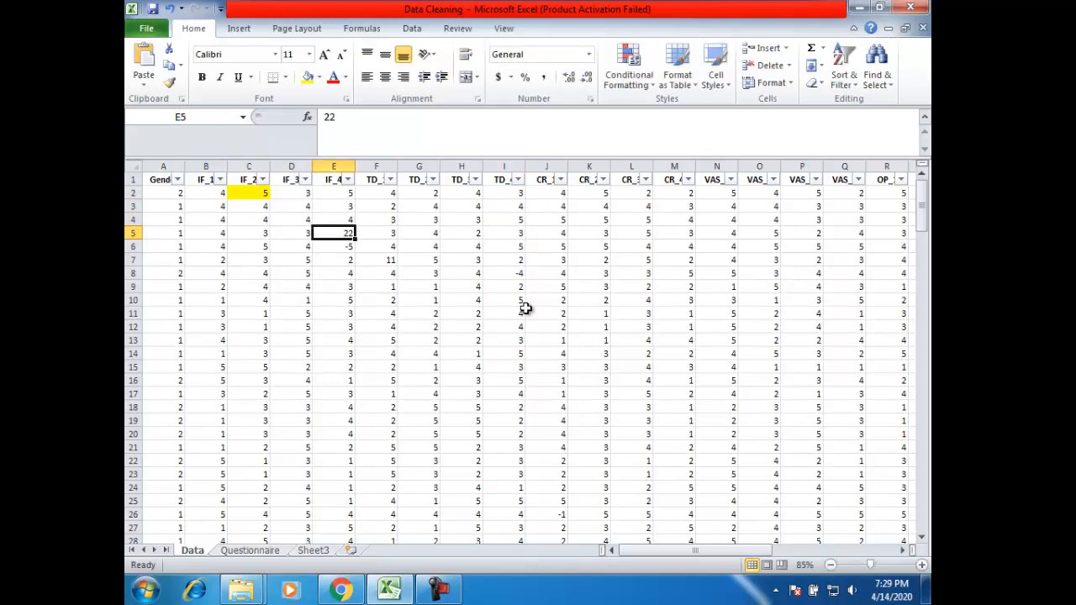
{"action": "type", "text": "2"}
{"action": "key", "text": "Right"}
- Examine the responses across row 5 for any remaining out-of-range entries
{"action": "key", "text": "Right"}
{"action": "key", "text": "Right"}
{"action": "key", "text": "Right"}
{"action": "key", "text": "Right"}
{"action": "key", "text": "Right"}
{"action": "key", "text": "Right"}
{"action": "key", "text": "Right"}
{"action": "key", "text": "Right"}
{"action": "key", "text": "Right"}
{"action": "key", "text": "Right"}
{"action": "key", "text": "Right"}
{"action": "key", "text": "Right"}
{"action": "key", "text": "Right"}
{"action": "key", "text": "Right"}
{"action": "key", "text": "Right"}
{"action": "key", "text": "Right"}
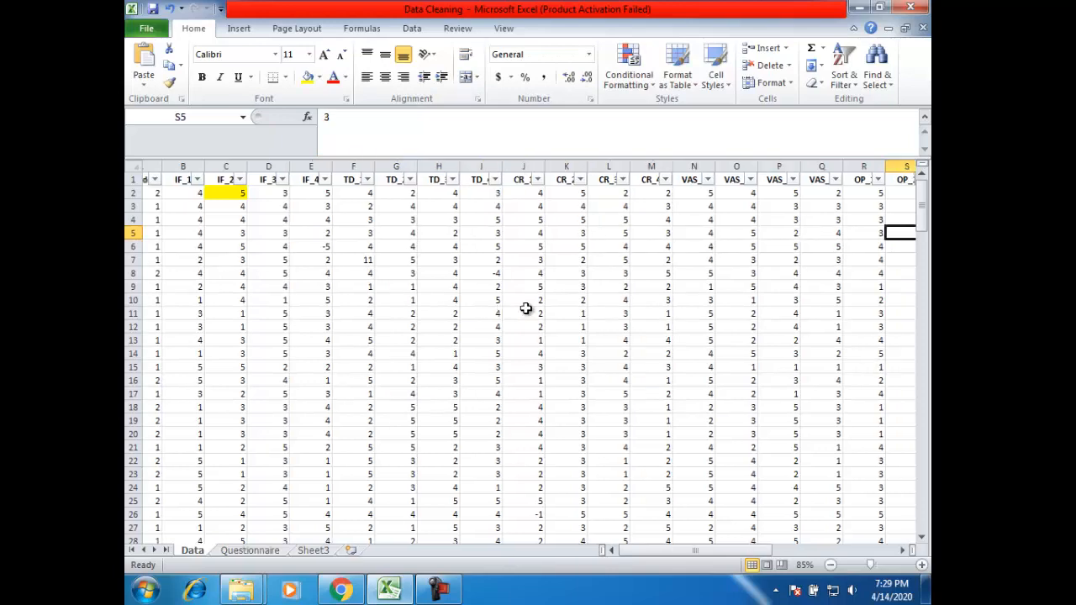
{"action": "key", "text": "Left"}
{"action": "key", "text": "Left"}
{"action": "key", "text": "Left"}
{"action": "key", "text": "Left"}
{"action": "key", "text": "Left"}
{"action": "key", "text": "Left"}
{"action": "key", "text": "Left"}
{"action": "key", "text": "Left"}
{"action": "key", "text": "Left"}
{"action": "key", "text": "Left"}
{"action": "key", "text": "Left"}
{"action": "key", "text": "Left"}
{"action": "key", "text": "Left"}
{"action": "key", "text": "Left"}
{"action": "key", "text": "Left"}
{"action": "key", "text": "Left"}
{"action": "key", "text": "Left"}
{"action": "key", "text": "Left"}
{"action": "key", "text": "Left"}
{"action": "key", "text": "Left"}
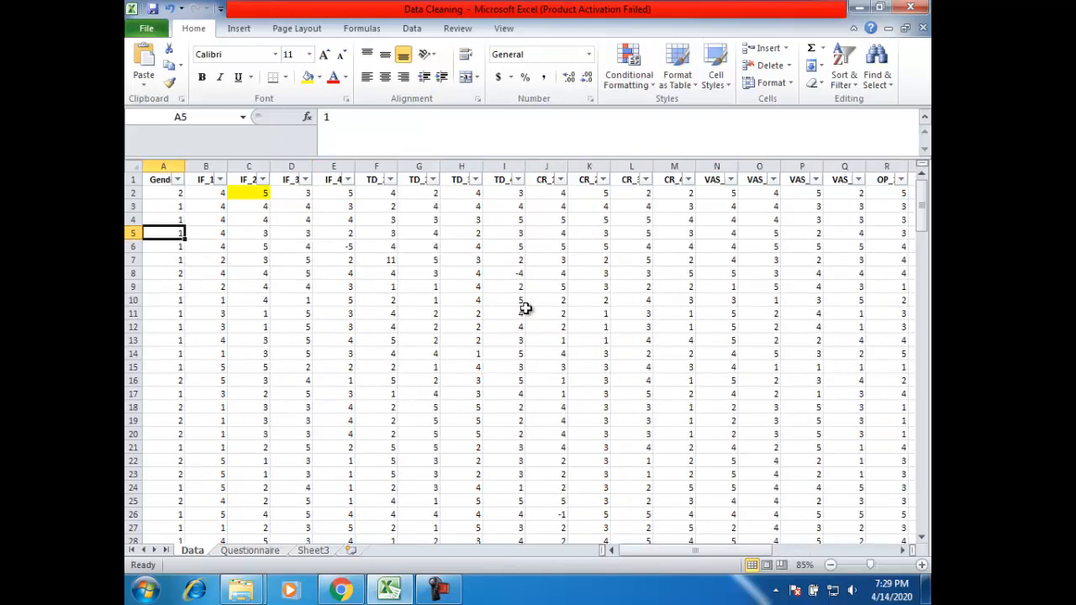
- Correct the negative IF_4 response in E6 to 5
{"action": "key", "text": "Right"}
{"action": "key", "text": "Right"}
{"action": "key", "text": "Right"}
{"action": "key", "text": "Right"}
{"action": "key", "text": "Down"}
{"action": "key", "text": "F2"}
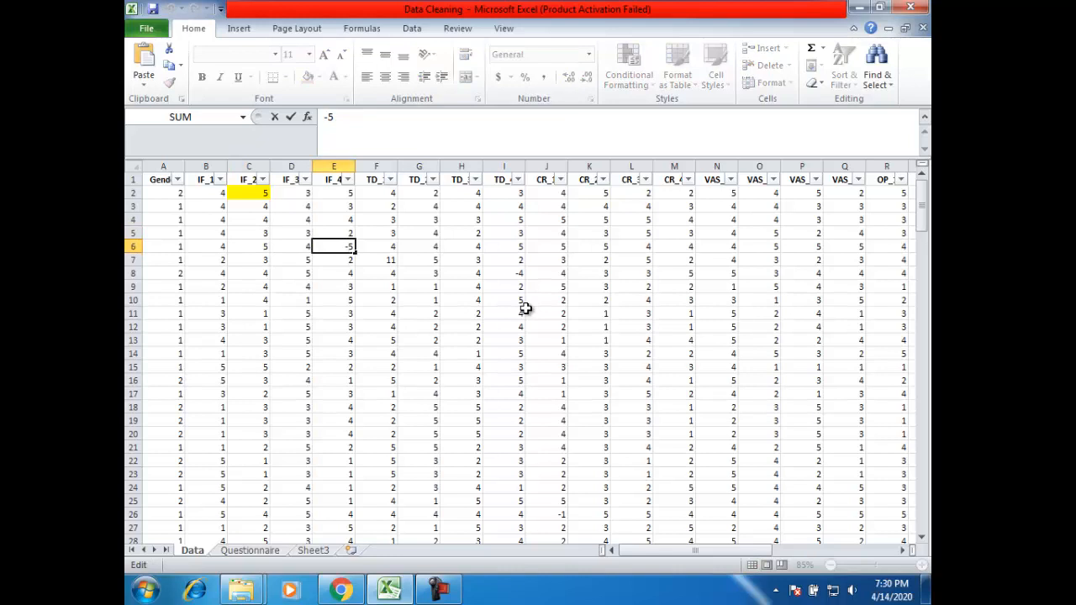
{"action": "key", "text": "Home"}
{"action": "key", "text": "Delete"}
{"action": "key", "text": "Return"}
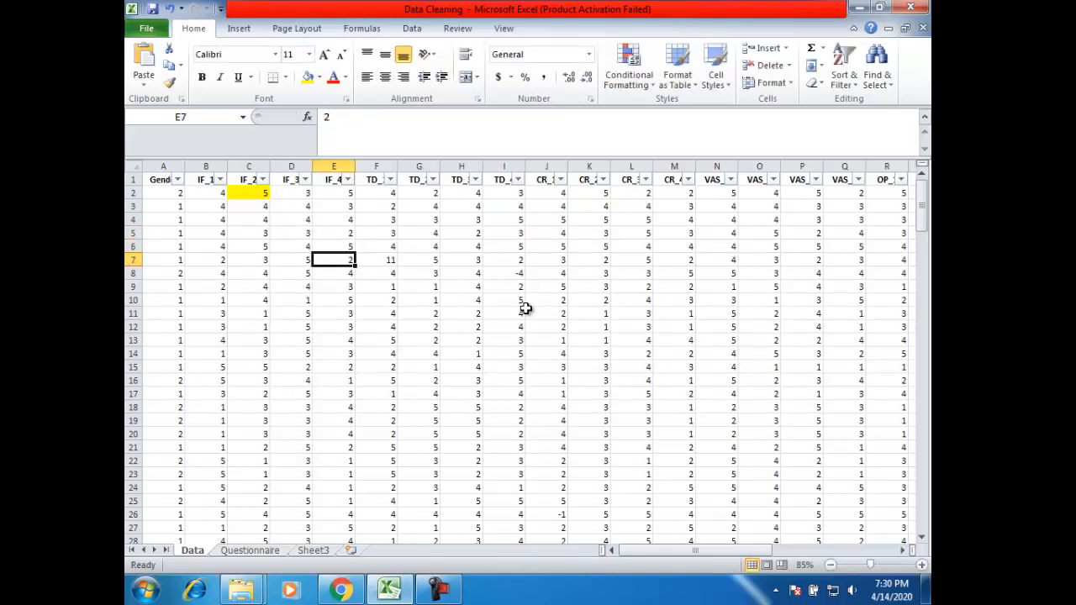
- Correct the out-of-range TD response in F7 to 1
{"action": "key", "text": "Right"}
{"action": "key", "text": "Right"}
{"action": "key", "text": "Left"}
{"action": "type", "text": "1"}
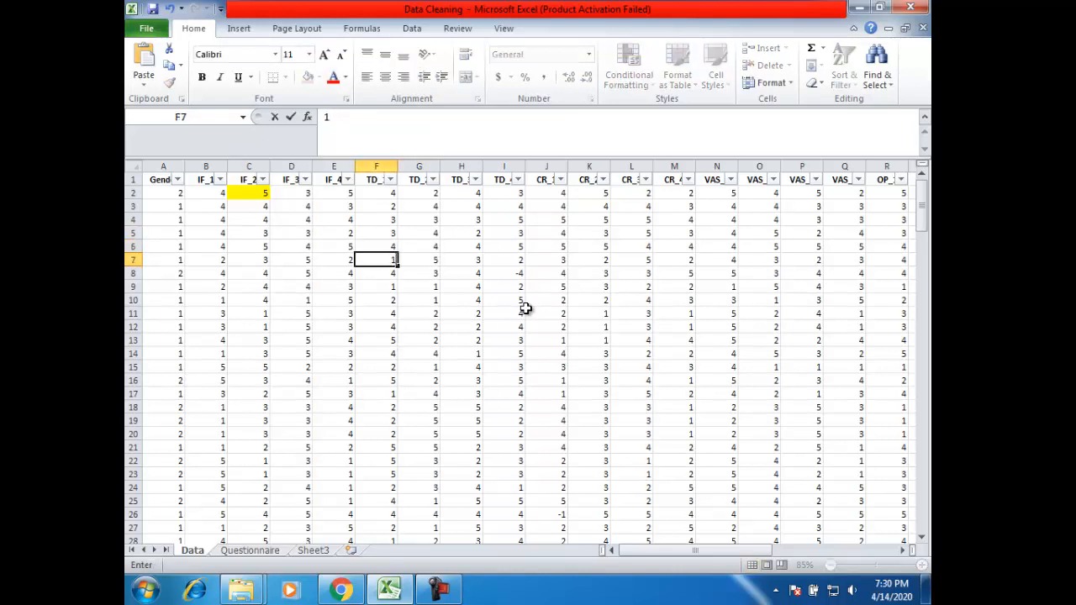
{"action": "key", "text": "Return"}
- Correct the negative TD response in I8 to 4
{"action": "key", "text": "Right"}
{"action": "key", "text": "Right"}
{"action": "key", "text": "Right"}
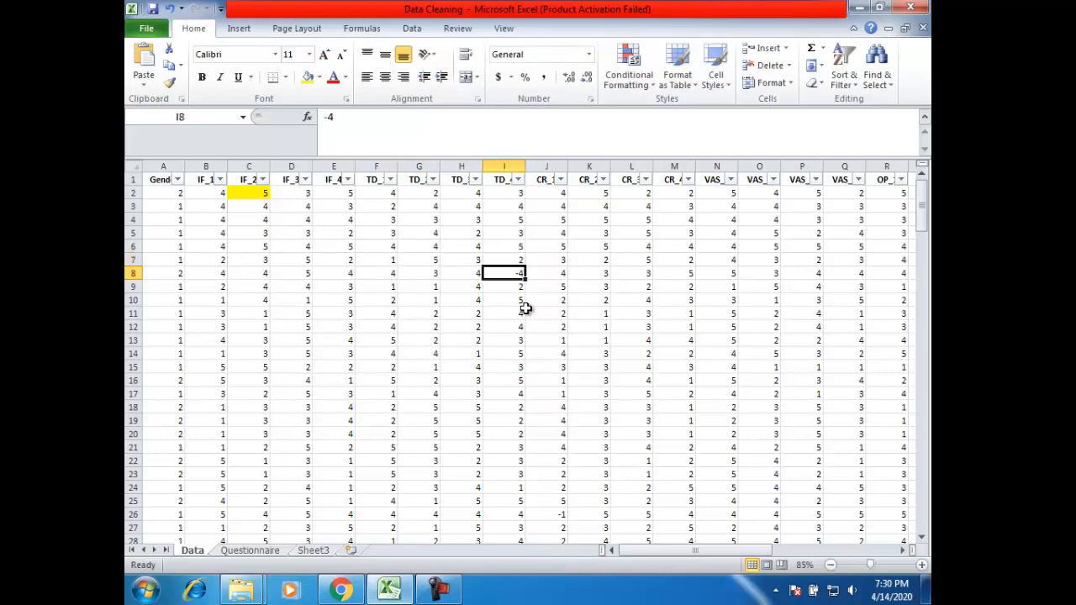
{"action": "key", "text": "F2"}
{"action": "key", "text": "BackSpace"}
{"action": "key", "text": "Return"}
- Examine the remaining responses in row 8 and the row's recalculated STDEVP value
{"action": "key", "text": "Up"}
{"action": "key", "text": "Right"}
{"action": "key", "text": "Right"}
{"action": "key", "text": "Right"}
{"action": "key", "text": "Right"}
{"action": "key", "text": "Right"}
{"action": "key", "text": "Right"}
{"action": "key", "text": "Right"}
{"action": "key", "text": "Right"}
{"action": "key", "text": "Right"}
{"action": "key", "text": "Right"}
{"action": "key", "text": "Right"}
{"action": "key", "text": "Right"}
{"action": "key", "text": "Right"}
{"action": "key", "text": "Right"}
{"action": "key", "text": "Right"}
{"action": "key", "text": "Right"}
{"action": "key", "text": "Right"}
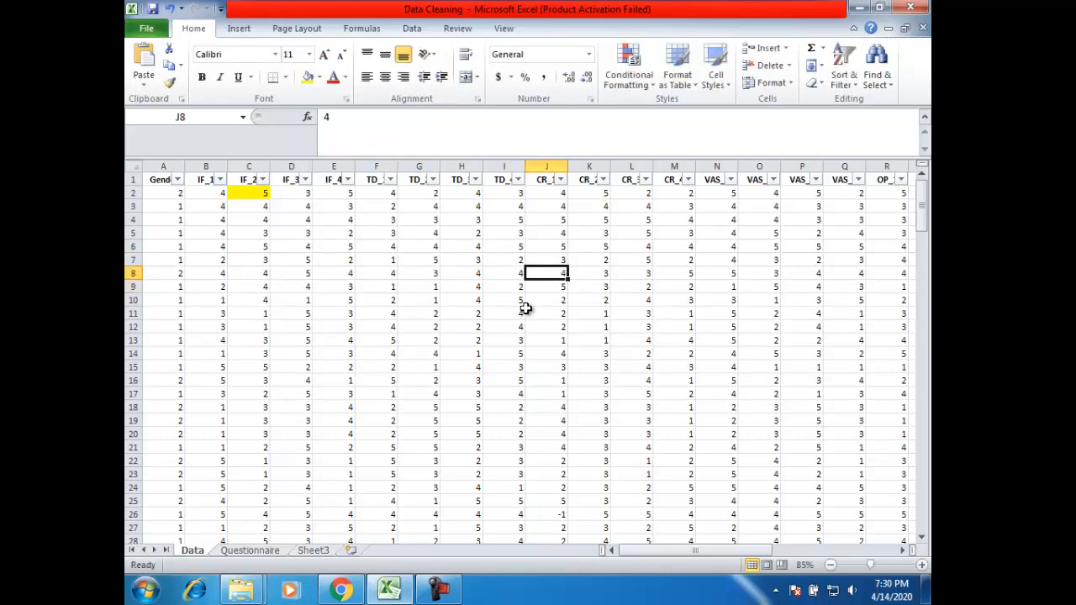
{"action": "key", "text": "Right"}
{"action": "key", "text": "Right"}
{"action": "key", "text": "Right"}
{"action": "key", "text": "Right"}
{"action": "key", "text": "Right"}
{"action": "key", "text": "Right"}
{"action": "key", "text": "Left"}
{"action": "key", "text": "Left"}
{"action": "key", "text": "Left"}
{"action": "key", "text": "Left"}
{"action": "key", "text": "Left"}
{"action": "key", "text": "Left"}
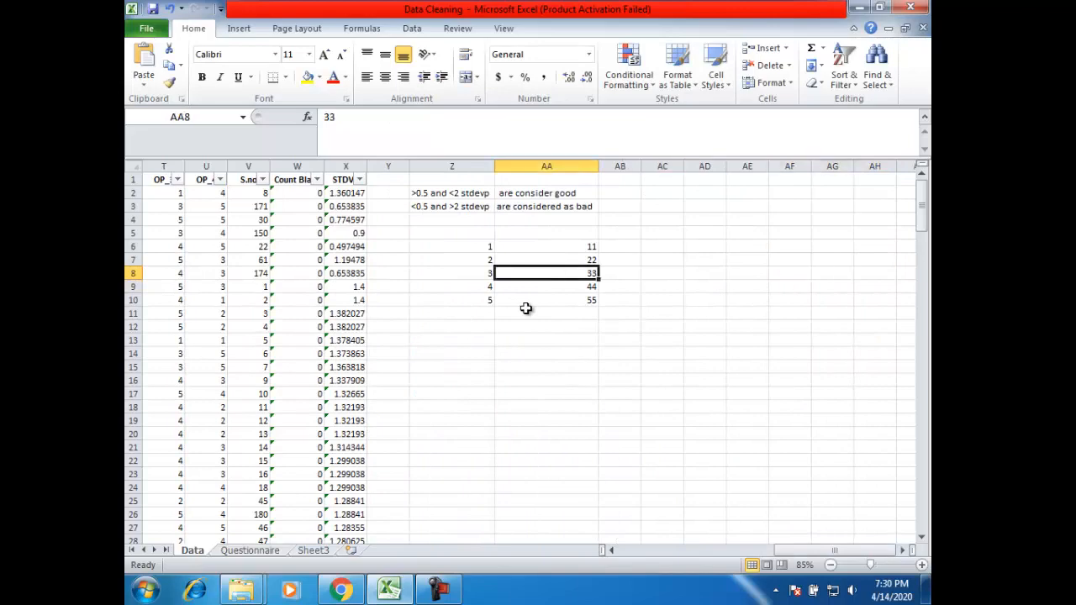
{"action": "key", "text": "Left"}
{"action": "key", "text": "Left"}
{"action": "key", "text": "Left"}
{"action": "key", "text": "Left"}
{"action": "key", "text": "Right"}
{"action": "key", "text": "Right"}
{"action": "key", "text": "Left"}
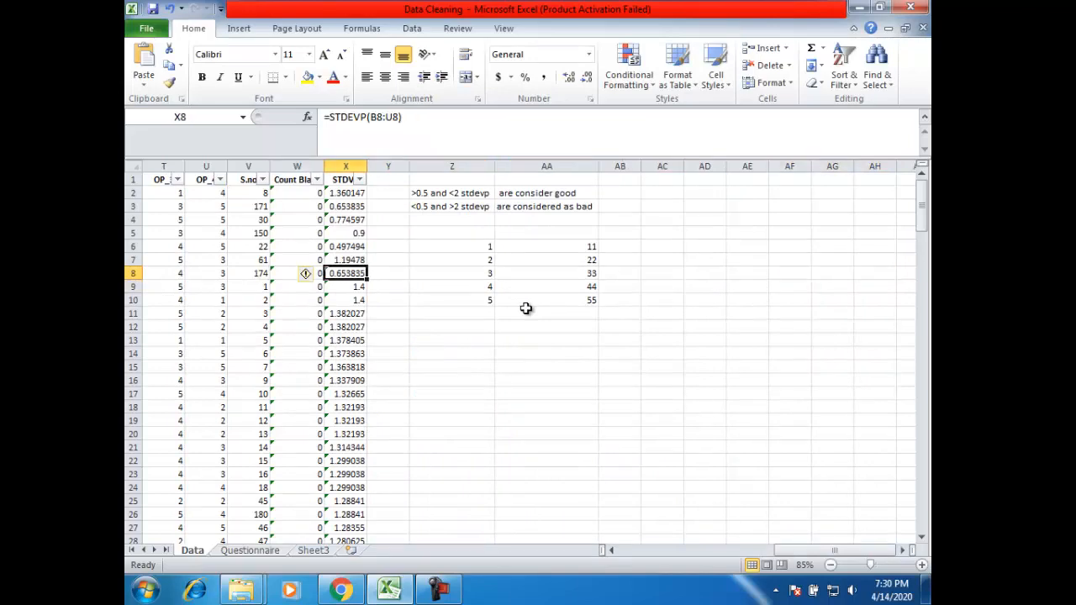
{"action": "key", "text": "Left"}
{"action": "key", "text": "Left"}
{"action": "key", "text": "Left"}
{"action": "key", "text": "Left"}
{"action": "key", "text": "Left"}
{"action": "key", "text": "Left"}
{"action": "key", "text": "Left"}
{"action": "key", "text": "Left"}
{"action": "key", "text": "Left"}
{"action": "key", "text": "Left"}
{"action": "key", "text": "Left"}
{"action": "key", "text": "Left"}
{"action": "key", "text": "Left"}
{"action": "key", "text": "Left"}
{"action": "key", "text": "Left"}
{"action": "key", "text": "Left"}
{"action": "key", "text": "Left"}
{"action": "key", "text": "Left"}
{"action": "key", "text": "Left"}
{"action": "key", "text": "Left"}
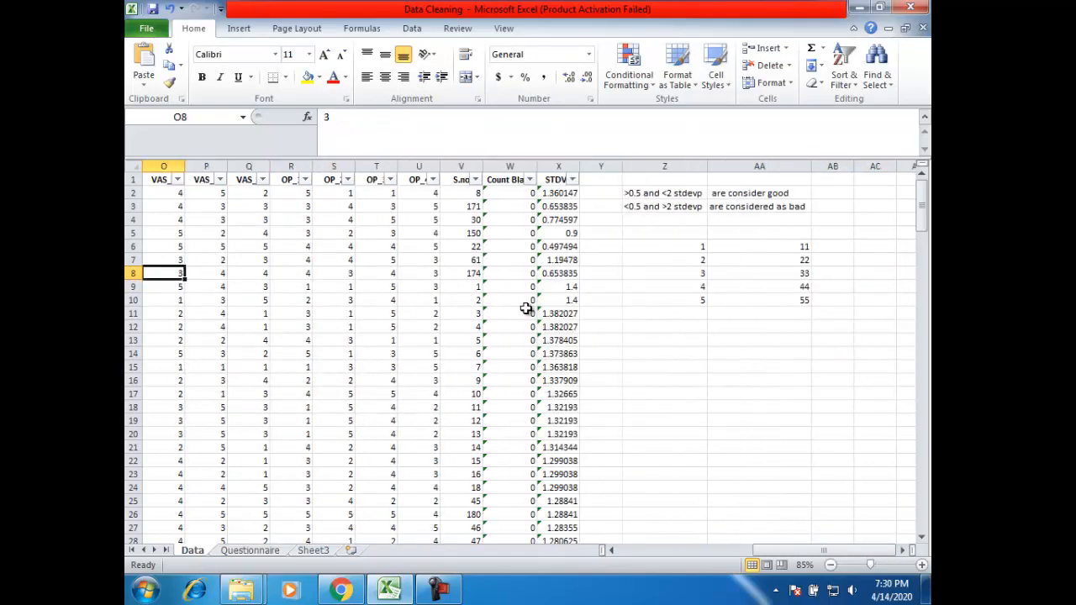
- Examine the responses across row 9 for out-of-range entries
{"action": "key", "text": "Down"}
{"action": "key", "text": "Right"}
{"action": "key", "text": "Right"}
{"action": "key", "text": "Right"}
{"action": "key", "text": "Right"}
{"action": "key", "text": "Right"}
{"action": "key", "text": "Right"}
{"action": "key", "text": "Right"}
{"action": "key", "text": "Right"}
{"action": "key", "text": "Right"}
{"action": "key", "text": "Right"}
{"action": "key", "text": "Right"}
{"action": "key", "text": "Right"}
{"action": "key", "text": "Right"}
{"action": "key", "text": "Right"}
{"action": "key", "text": "Right"}
{"action": "key", "text": "Right"}
{"action": "key", "text": "Right"}
{"action": "key", "text": "Right"}
{"action": "key", "text": "Right"}
{"action": "key", "text": "Right"}
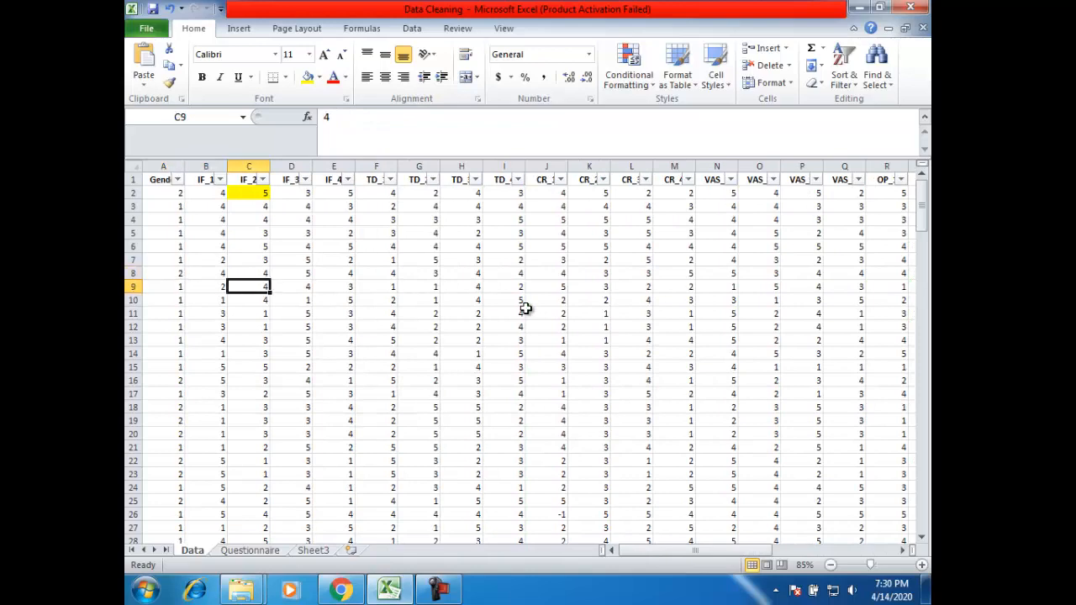
- Review row 9 from its first responses through to its STDEVP value, checking for entries outside the response scale
{"action": "key", "text": "Right"}
{"action": "key", "text": "Right"}
{"action": "key", "text": "Right"}
{"action": "key", "text": "Right"}
{"action": "key", "text": "Right"}
{"action": "key", "text": "Right"}
{"action": "key", "text": "Right"}
{"action": "key", "text": "Right"}
{"action": "key", "text": "Right"}
{"action": "key", "text": "Right"}
{"action": "key", "text": "Right"}
{"action": "key", "text": "Right"}
{"action": "key", "text": "Right"}
{"action": "key", "text": "Right"}
{"action": "key", "text": "Left"}
{"action": "key", "text": "Left"}
{"action": "key", "text": "Left"}
{"action": "key", "text": "Left"}
{"action": "key", "text": "Left"}
{"action": "key", "text": "Left"}
{"action": "key", "text": "Left"}
{"action": "key", "text": "Left"}
{"action": "key", "text": "Left"}
{"action": "key", "text": "Left"}
{"action": "key", "text": "Left"}
{"action": "key", "text": "Left"}
{"action": "key", "text": "Left"}
{"action": "key", "text": "Left"}
{"action": "key", "text": "Left"}
{"action": "key", "text": "Left"}
{"action": "key", "text": "Left"}
{"action": "key", "text": "Left"}
{"action": "key", "text": "Left"}
{"action": "key", "text": "Left"}
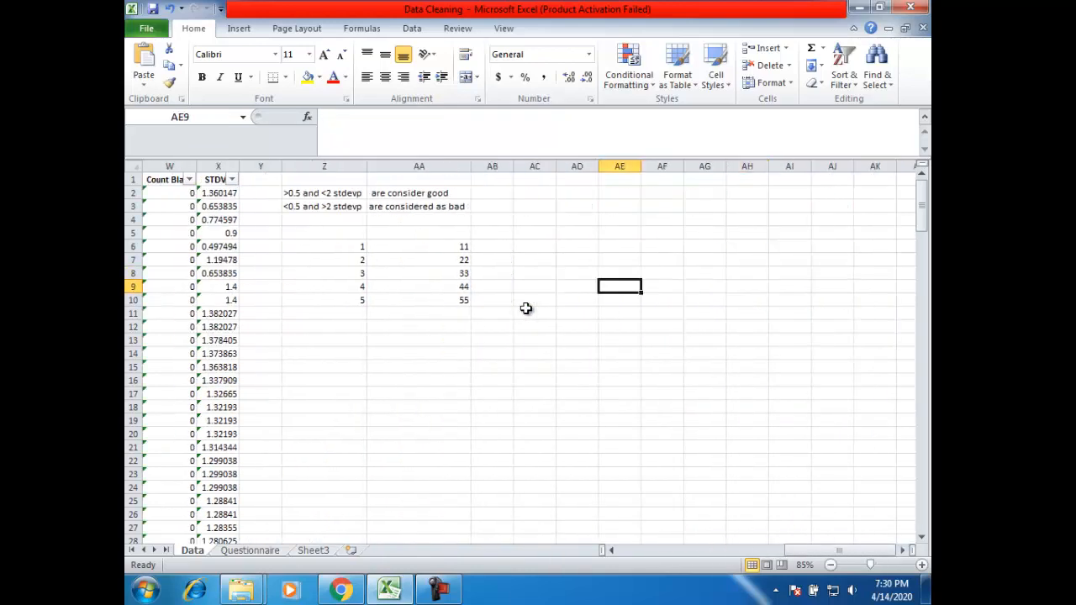
{"action": "key", "text": "Left"}
{"action": "key", "text": "Right"}
{"action": "key", "text": "Right"}
{"action": "key", "text": "Right"}
{"action": "key", "text": "Right"}
{"action": "key", "text": "Right"}
{"action": "key", "text": "Right"}
{"action": "key", "text": "Right"}
{"action": "key", "text": "Right"}
{"action": "key", "text": "Right"}
{"action": "key", "text": "Right"}
{"action": "key", "text": "Right"}
{"action": "key", "text": "Right"}
{"action": "key", "text": "Right"}
{"action": "key", "text": "Right"}
{"action": "key", "text": "Right"}
{"action": "key", "text": "Right"}
{"action": "key", "text": "Right"}
{"action": "key", "text": "Right"}
{"action": "key", "text": "Right"}
{"action": "key", "text": "Right"}
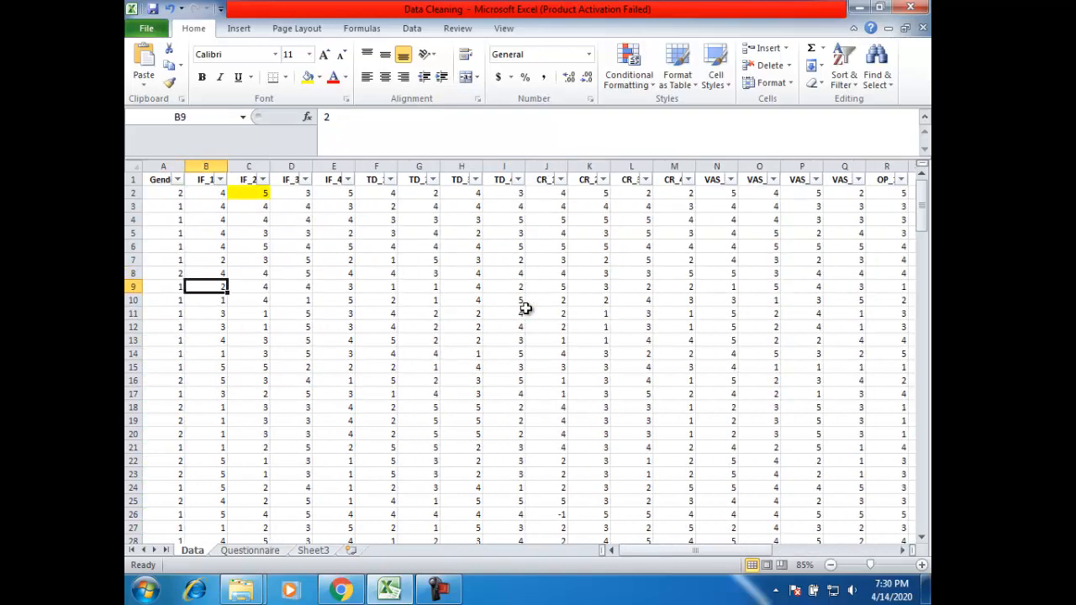
{"action": "key", "text": "Right"}
{"action": "key", "text": "Right"}
{"action": "key", "text": "Left"}
{"action": "key", "text": "Left"}
{"action": "key", "text": "Left"}
{"action": "key", "text": "Left"}
{"action": "key", "text": "Left"}
{"action": "key", "text": "Left"}
{"action": "key", "text": "Left"}
{"action": "key", "text": "Left"}
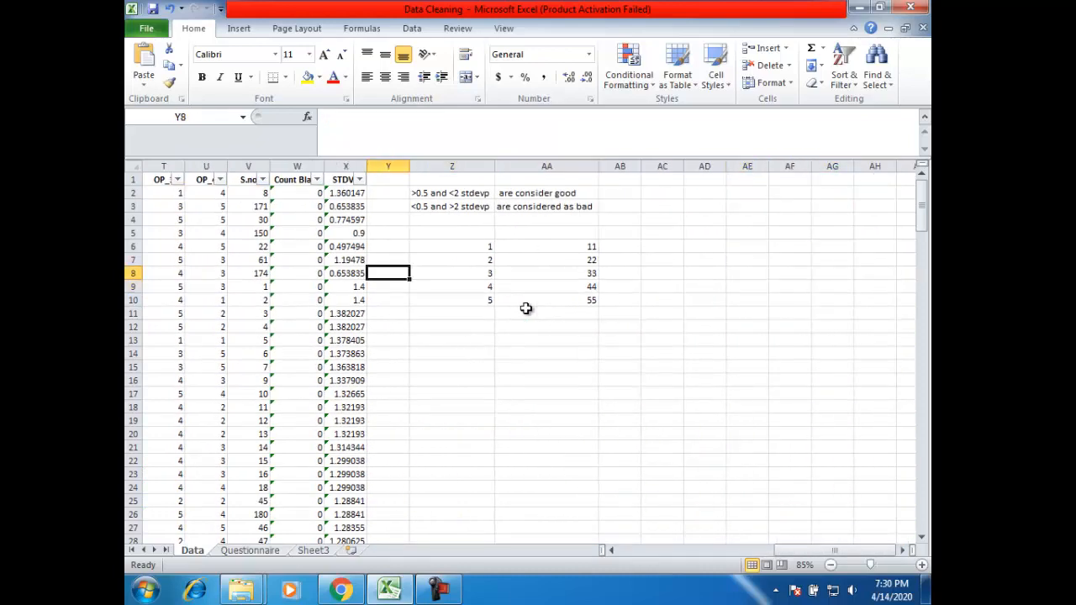
- Review the reference table of scale values and their double-typed equivalents in Z6:AA10
{"action": "key", "text": "Up"}
{"action": "key", "text": "Up"}
{"action": "key", "text": "Up"}
{"action": "key", "text": "Right"}
{"action": "key", "text": "shift+Right"}
{"action": "key", "text": "shift+Down"}
{"action": "key", "text": "shift+Down"}
{"action": "key", "text": "shift+Down"}
{"action": "key", "text": "shift+Down"}
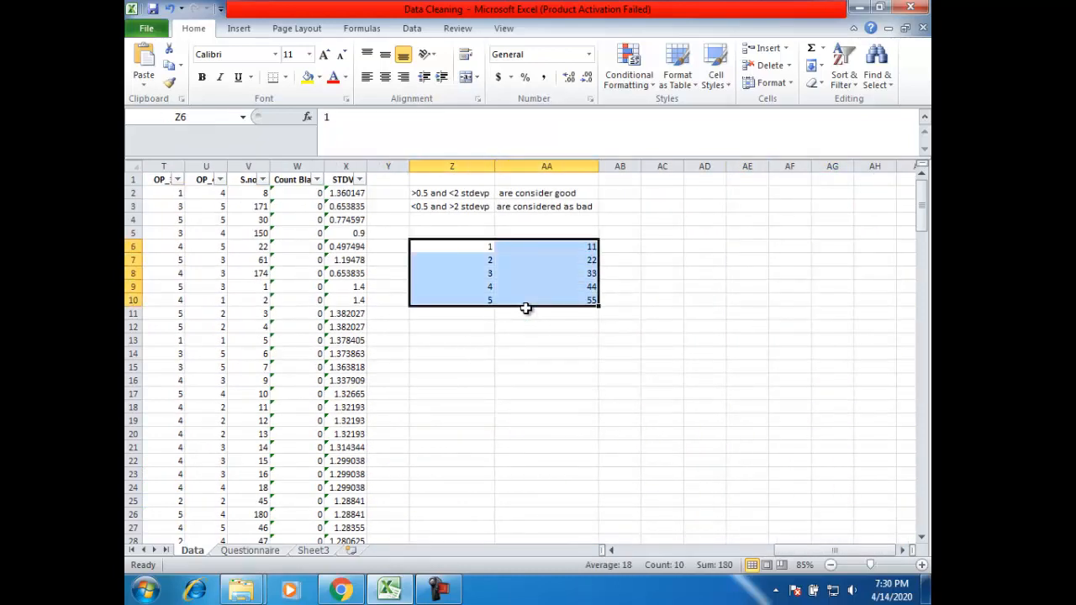
{"action": "key", "text": "Up"}
{"action": "key", "text": "Up"}
{"action": "key", "text": "Down"}
{"action": "key", "text": "Down"}
{"action": "key", "text": "Up"}
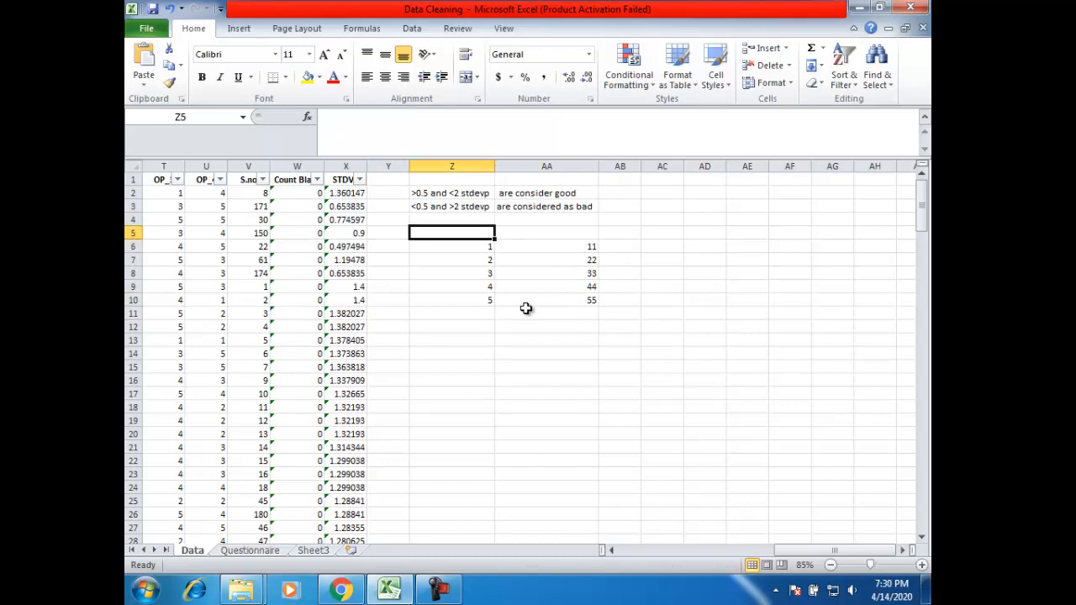
- Check the STDEVP values in column X from row 5 down to the last record in row 153
{"action": "key", "text": "Left"}
{"action": "key", "text": "Left"}
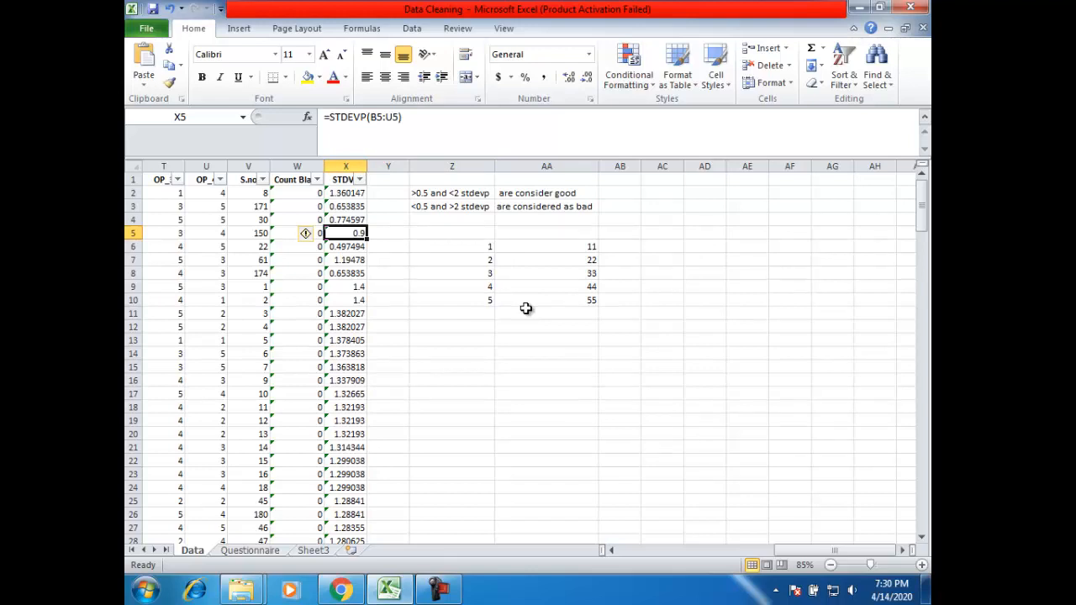
{"action": "key", "text": "Down"}
{"action": "key", "text": "Down"}
{"action": "key", "text": "Down"}
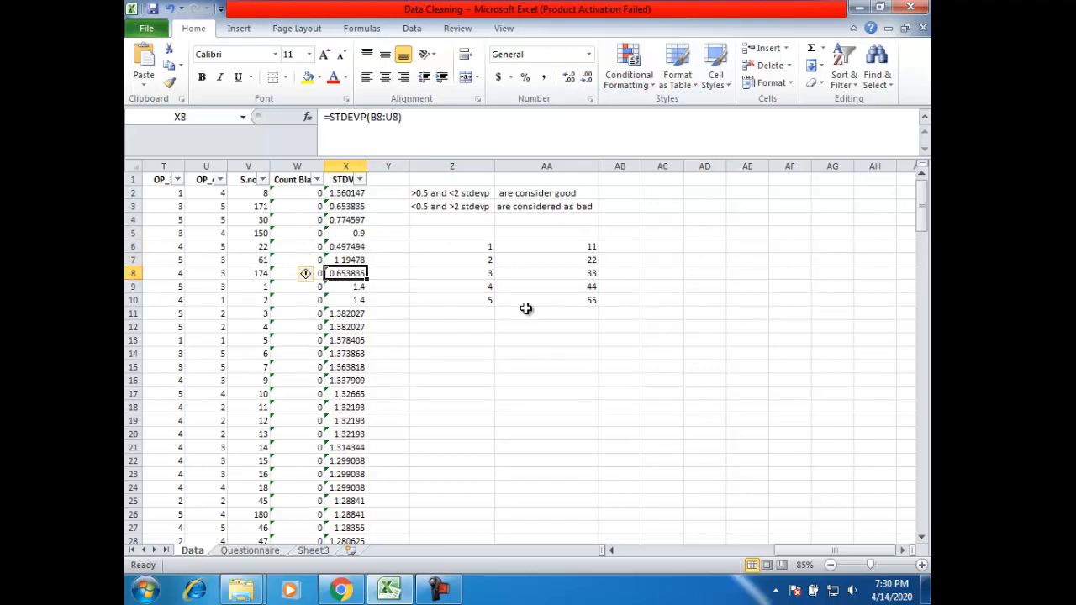
{"action": "key", "text": "Down"}
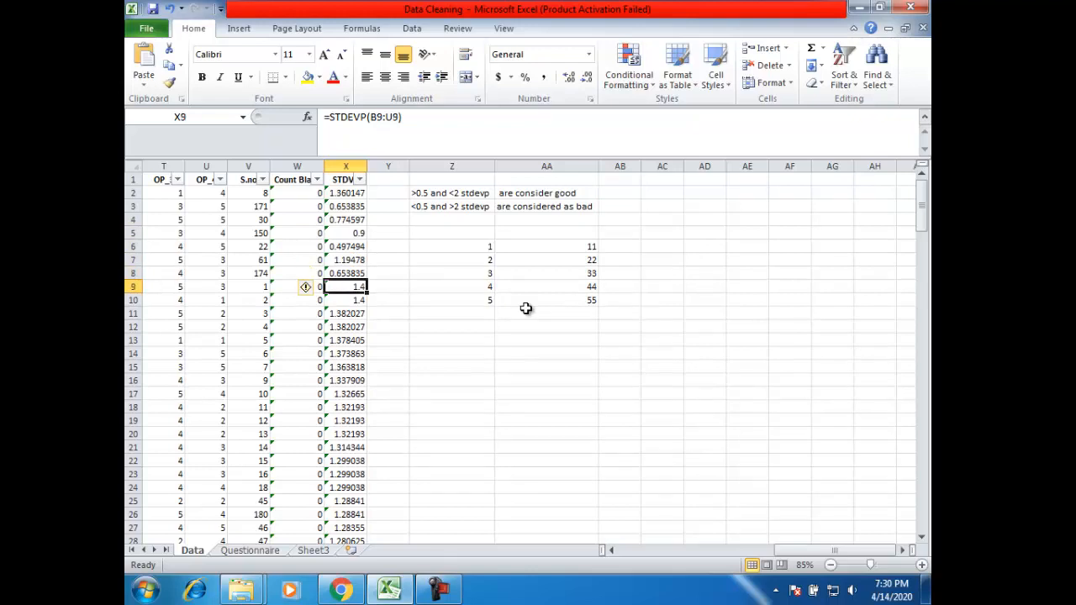
{"action": "key", "text": "Down"}
{"action": "key", "text": "Down"}
{"action": "key", "text": "Down"}
{"action": "key", "text": "Down"}
{"action": "key", "text": "Down"}
{"action": "key", "text": "Down"}
{"action": "key", "text": "Down"}
{"action": "key", "text": "Down"}
{"action": "key", "text": "Down"}
{"action": "key", "text": "Down"}
{"action": "key", "text": "Down"}
{"action": "key", "text": "ctrl+Down"}
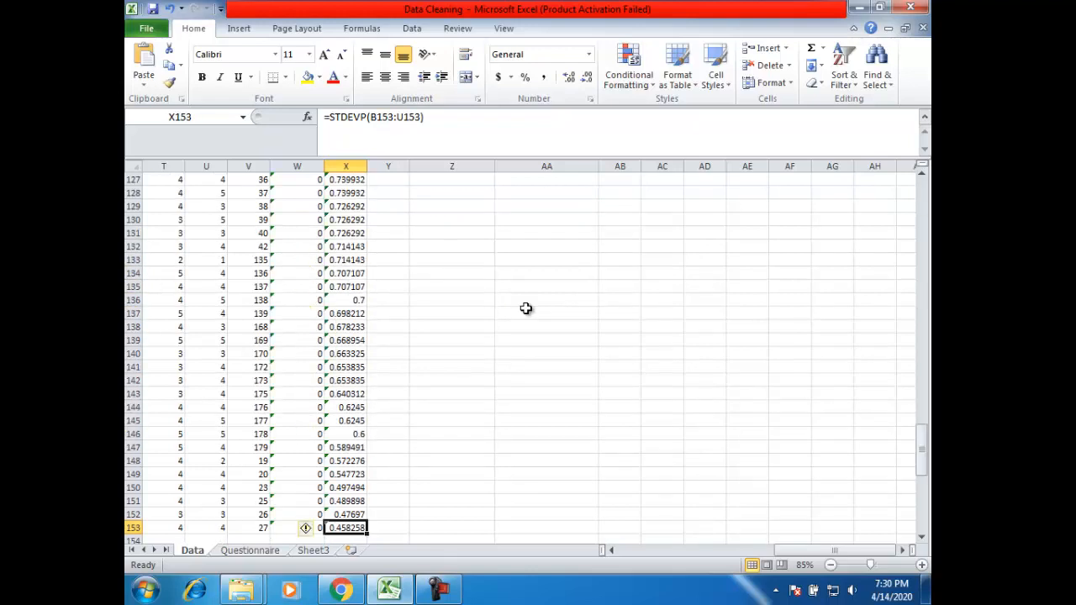
- Locate the STDEVP values below 0.5 at the end of column X and select X150:X153
{"action": "key", "text": "Up"}
{"action": "key", "text": "Up"}
{"action": "key", "text": "Up"}
{"action": "key", "text": "Up"}
{"action": "key", "text": "Up"}
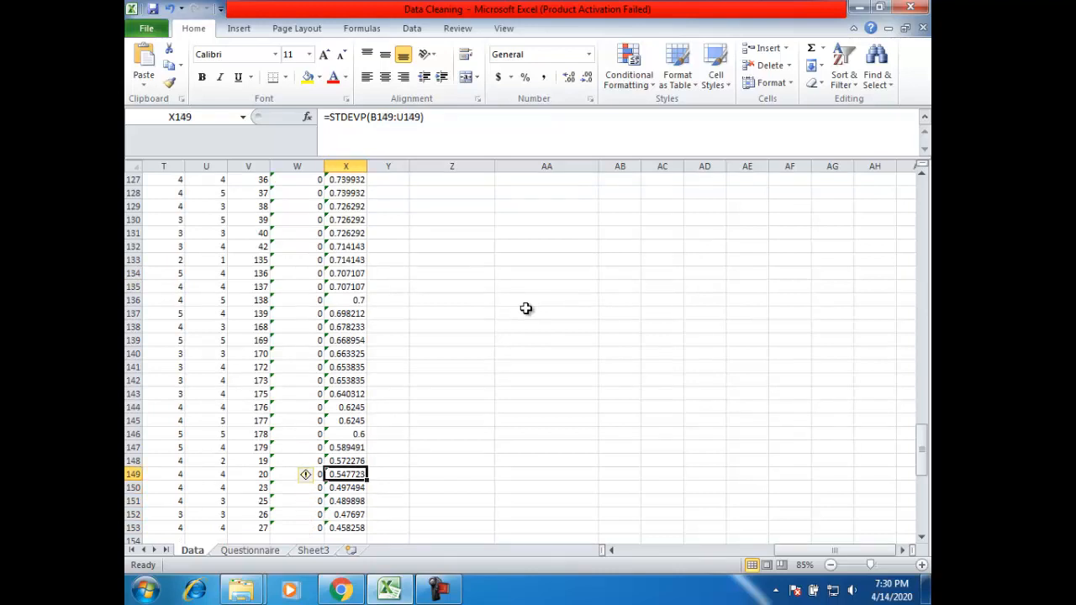
{"action": "key", "text": "Down"}
{"action": "key", "text": "Down"}
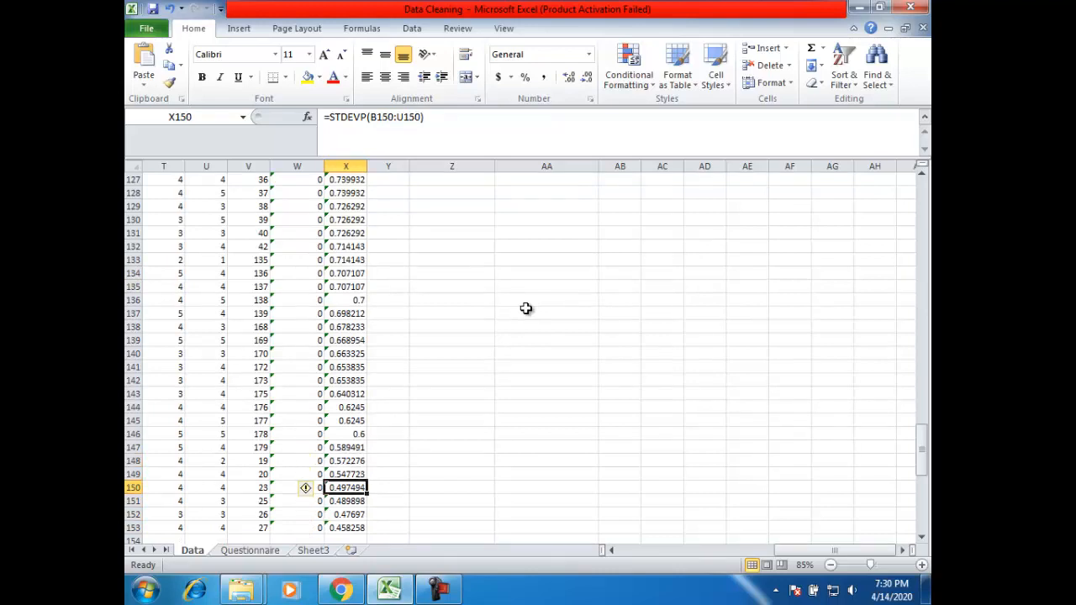
{"action": "key", "text": "ctrl+shift+Down"}
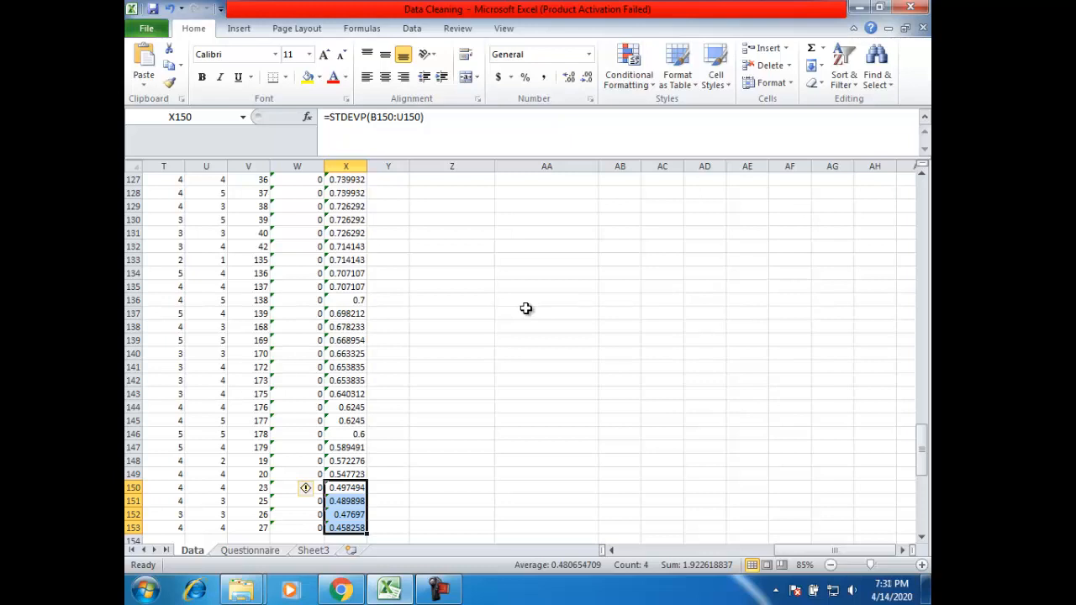
- Compare the STDEVP values in rows 146 to 149 with the 0.5 limit, then reselect the below-limit cells X150:X153
{"action": "key", "text": "Up"}
{"action": "key", "text": "Down"}
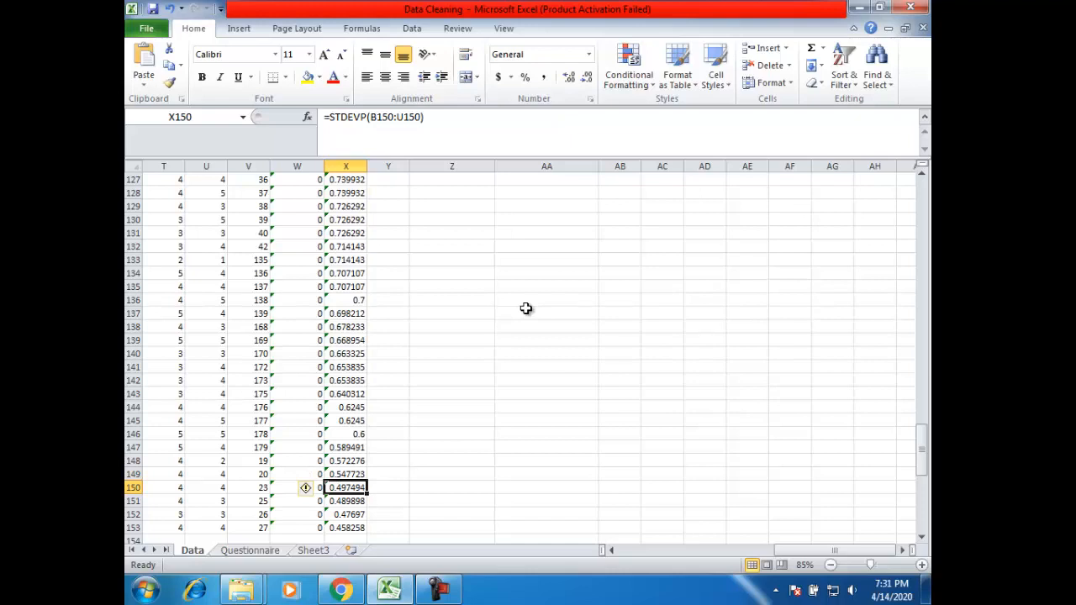
{"action": "key", "text": "ctrl+shift+Down"}
{"action": "key", "text": "ctrl+shift+Down"}
{"action": "key", "text": "Up"}
{"action": "key", "text": "Up"}
{"action": "key", "text": "Up"}
{"action": "key", "text": "Up"}
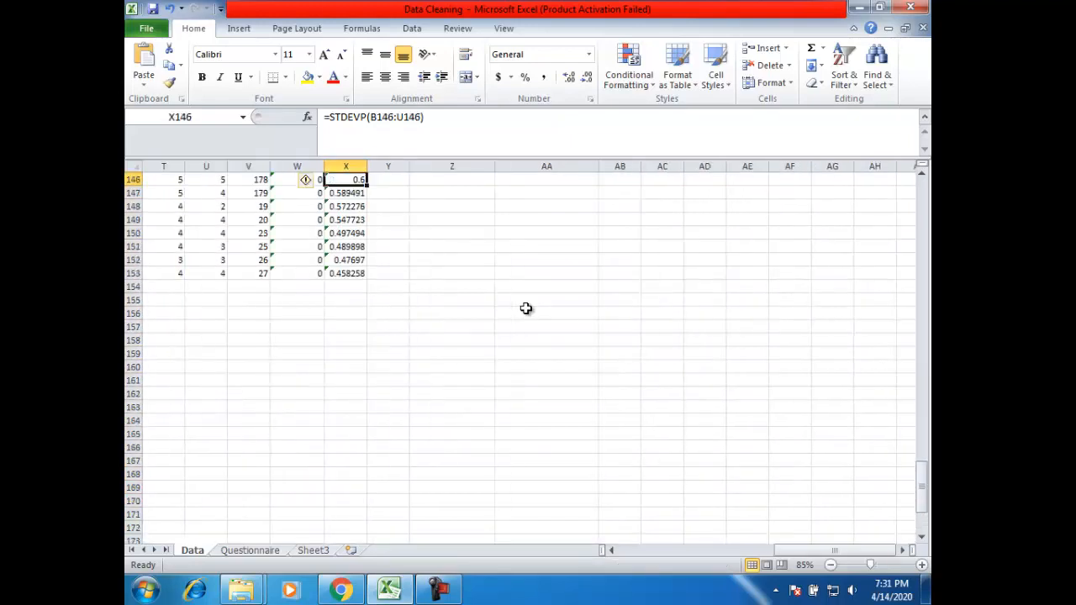
{"action": "key", "text": "Down"}
{"action": "key", "text": "Down"}
{"action": "key", "text": "Down"}
{"action": "key", "text": "Down"}
{"action": "key", "text": "ctrl+shift+Down"}
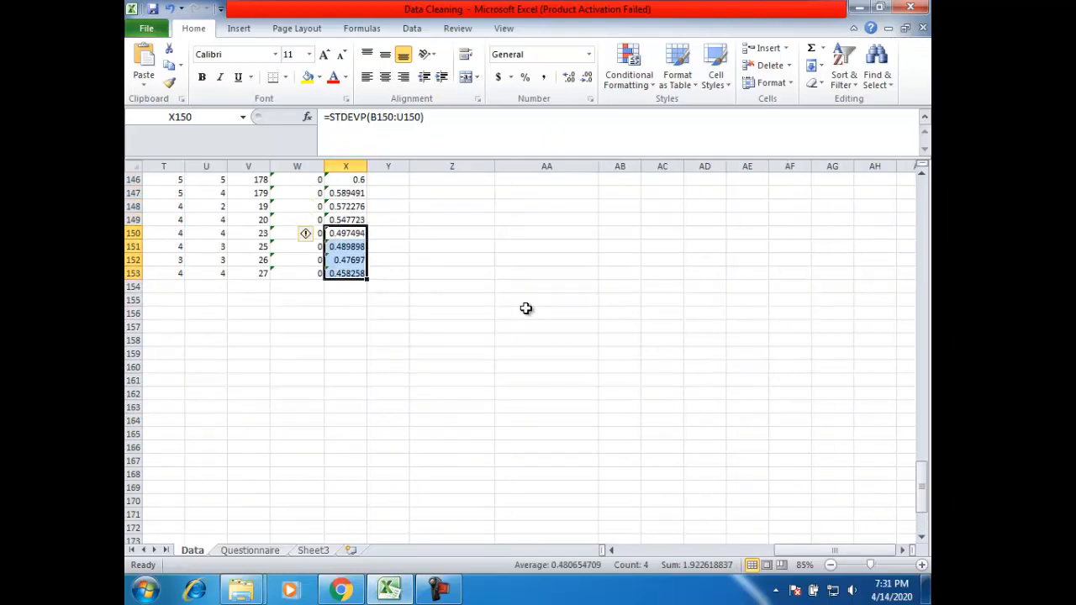
- Examine the acceptable STDEVP values from row 142 down and mark off the below-0.5 group X150:X153 again
{"action": "key", "text": "Up"}
{"action": "key", "text": "Up"}
{"action": "key", "text": "Up"}
{"action": "key", "text": "Up"}
{"action": "key", "text": "Up"}
{"action": "key", "text": "Up"}
{"action": "key", "text": "Up"}
{"action": "key", "text": "Up"}
{"action": "key", "text": "Down"}
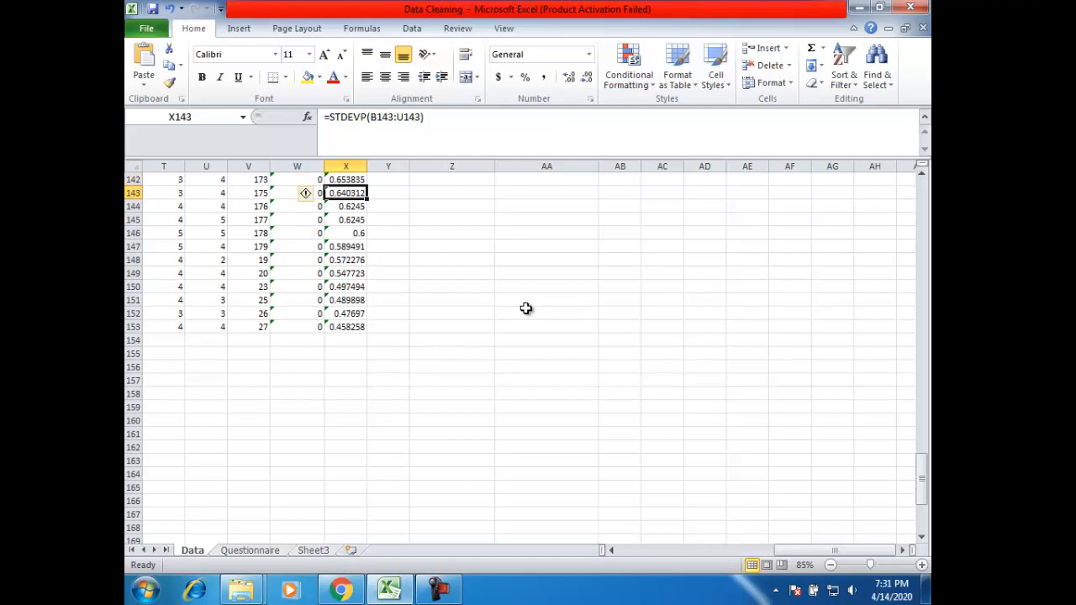
{"action": "key", "text": "Down"}
{"action": "key", "text": "Down"}
{"action": "key", "text": "Down"}
{"action": "key", "text": "Down"}
{"action": "key", "text": "Down"}
{"action": "key", "text": "Down"}
{"action": "key", "text": "Down"}
{"action": "key", "text": "ctrl+shift+Down"}
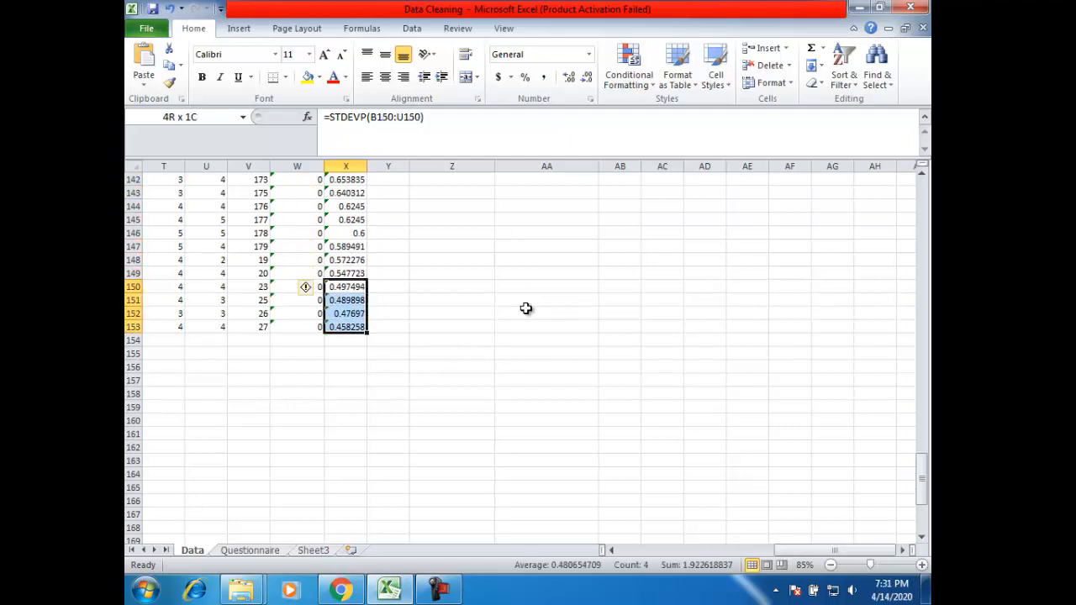
- Examine the individual responses of the record in row 150 across columns B to U for repeated answers
{"action": "key", "text": "Up"}
{"action": "key", "text": "Down"}
{"action": "key", "text": "Left"}
{"action": "key", "text": "Left"}
{"action": "key", "text": "Left"}
{"action": "key", "text": "Left"}
{"action": "key", "text": "Left"}
{"action": "key", "text": "Left"}
{"action": "key", "text": "Left"}
{"action": "key", "text": "Left"}
{"action": "key", "text": "Left"}
{"action": "key", "text": "Left"}
{"action": "key", "text": "Left"}
{"action": "key", "text": "Left"}
{"action": "key", "text": "Left"}
{"action": "key", "text": "Left"}
{"action": "key", "text": "Left"}
{"action": "key", "text": "Left"}
{"action": "key", "text": "Left"}
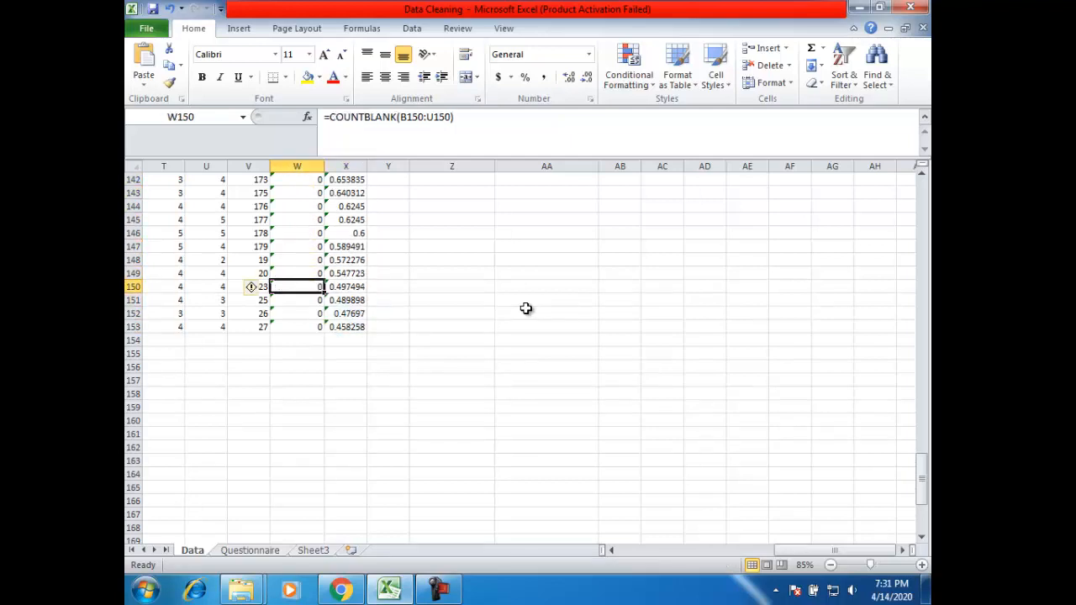
{"action": "key", "text": "Left"}
{"action": "key", "text": "Left"}
{"action": "key", "text": "Left"}
{"action": "key", "text": "Left"}
{"action": "key", "text": "Left"}
{"action": "key", "text": "Left"}
{"action": "key", "text": "Left"}
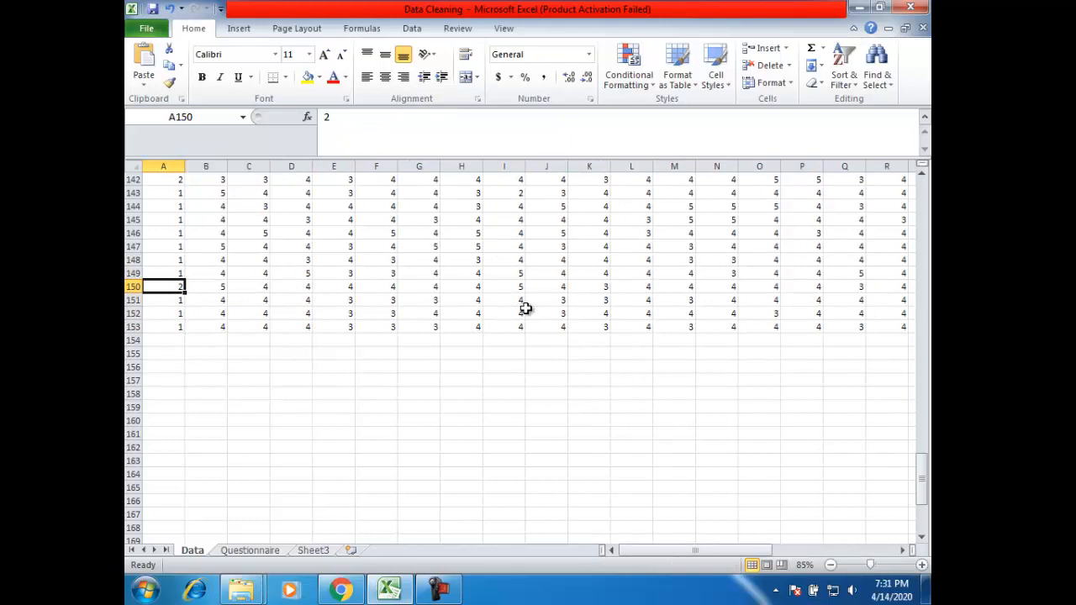
{"action": "key", "text": "Right"}
{"action": "key", "text": "Right"}
{"action": "key", "text": "Right"}
{"action": "key", "text": "Right"}
{"action": "key", "text": "Right"}
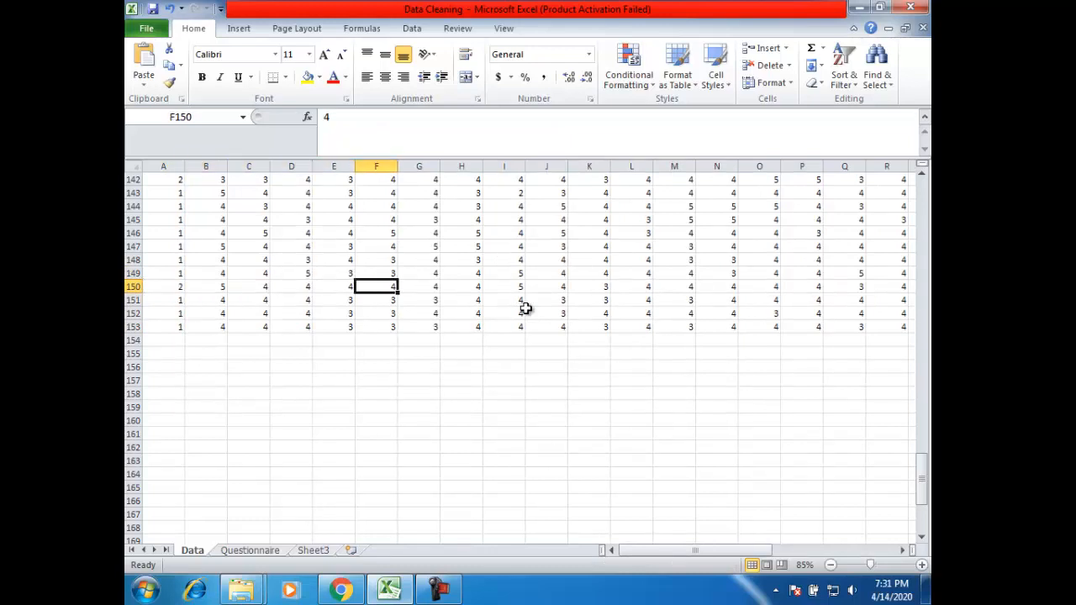
{"action": "key", "text": "Right"}
{"action": "key", "text": "Right"}
{"action": "key", "text": "Right"}
{"action": "key", "text": "Right"}
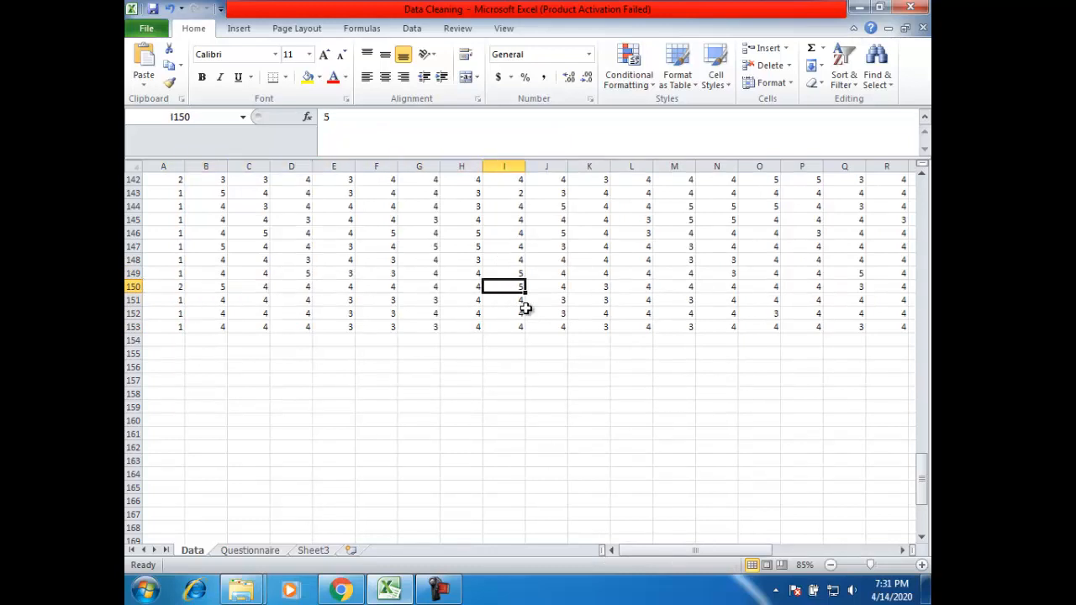
{"action": "key", "text": "Right"}
{"action": "key", "text": "Right"}
{"action": "key", "text": "Right"}
{"action": "key", "text": "Right"}
{"action": "key", "text": "Right"}
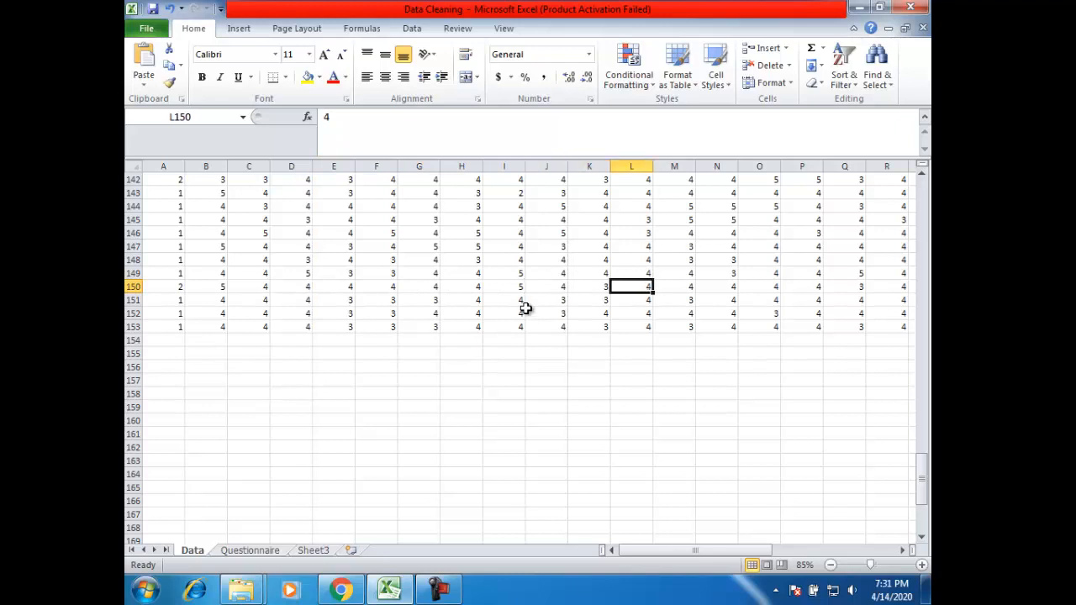
{"action": "key", "text": "Right"}
{"action": "key", "text": "Right"}
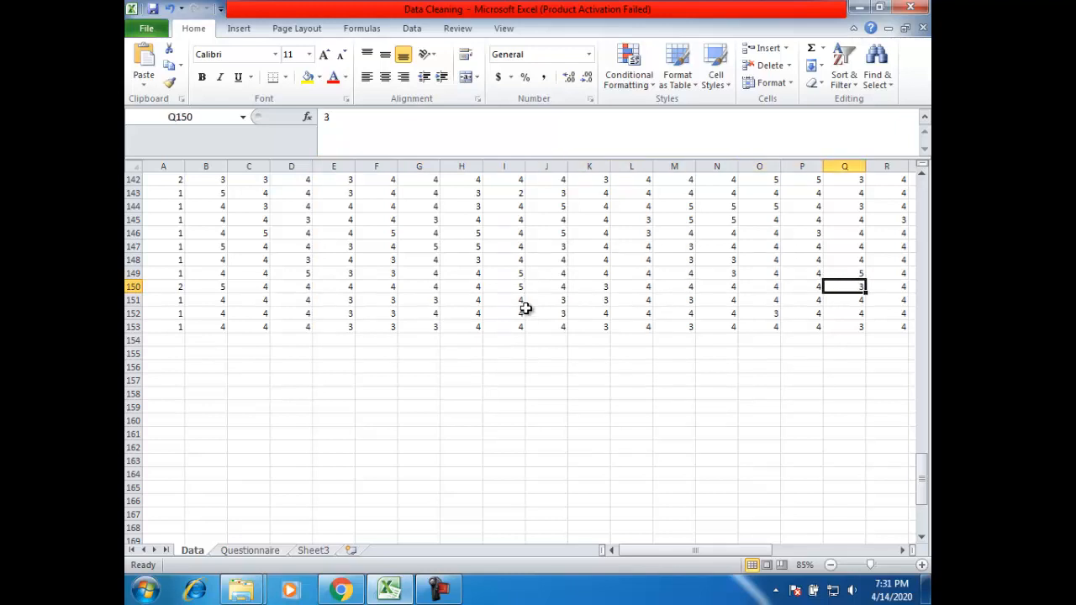
{"action": "key", "text": "Right"}
{"action": "key", "text": "Right"}
{"action": "key", "text": "Right"}
{"action": "key", "text": "Right"}
{"action": "key", "text": "Right"}
{"action": "key", "text": "Right"}
{"action": "key", "text": "Left"}
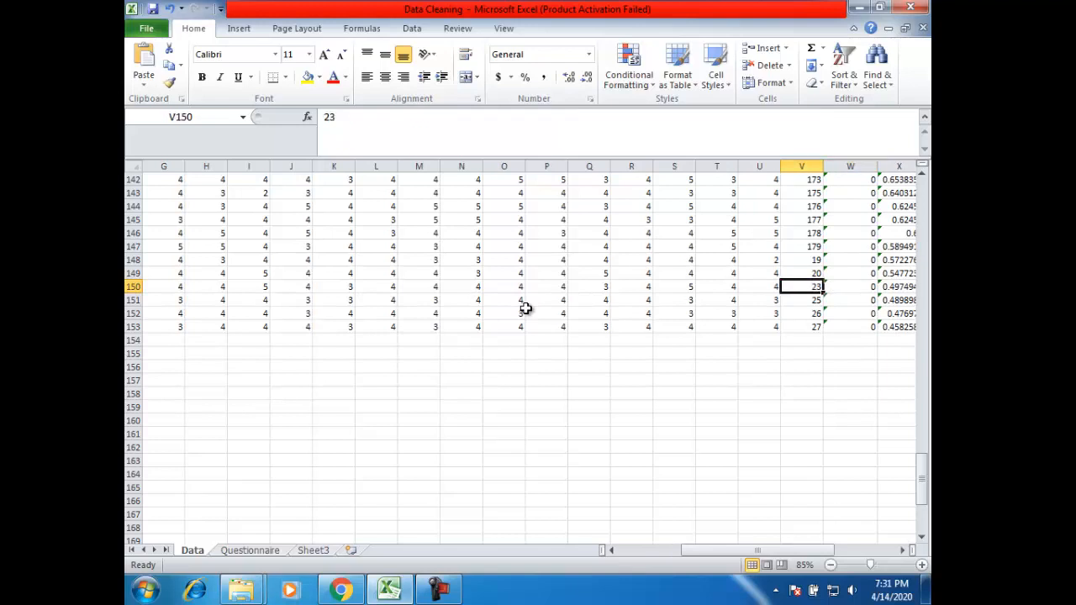
{"action": "key", "text": "Left"}
{"action": "key", "text": "Left"}
{"action": "key", "text": "Left"}
{"action": "key", "text": "Left"}
{"action": "key", "text": "Left"}
- Review the responses in row 151 from column B through U for lack of variation
{"action": "key", "text": "Home"}
{"action": "key", "text": "Right"}
{"action": "key", "text": "Down"}
{"action": "key", "text": "Right"}
{"action": "key", "text": "Right"}
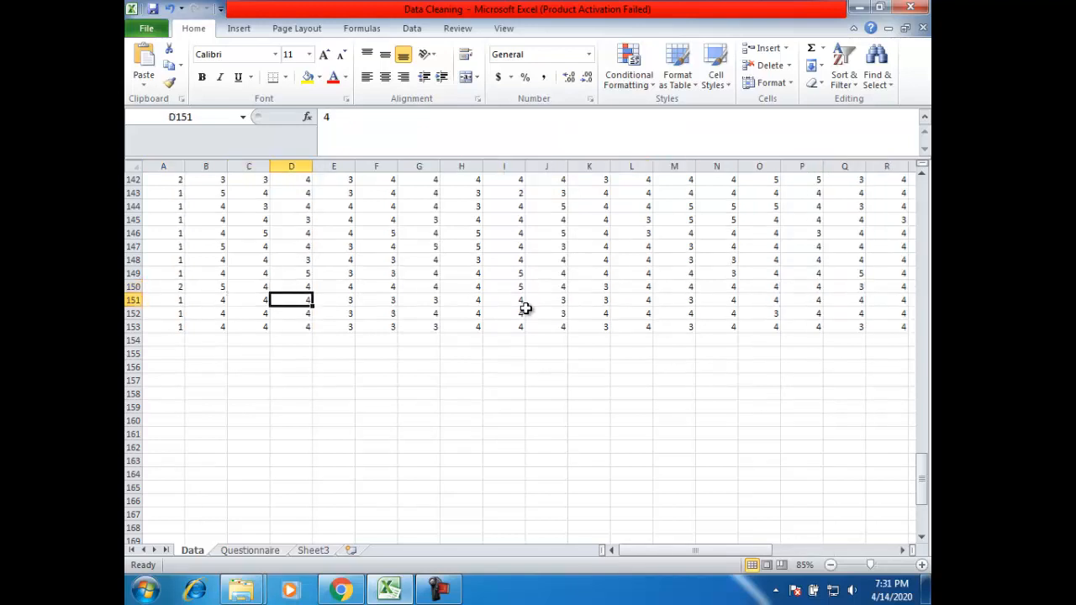
{"action": "key", "text": "Right"}
{"action": "key", "text": "Right"}
{"action": "key", "text": "Right"}
{"action": "key", "text": "Right"}
{"action": "key", "text": "Right"}
{"action": "key", "text": "Right"}
{"action": "key", "text": "Right"}
{"action": "key", "text": "Right"}
{"action": "key", "text": "Right"}
{"action": "key", "text": "Right"}
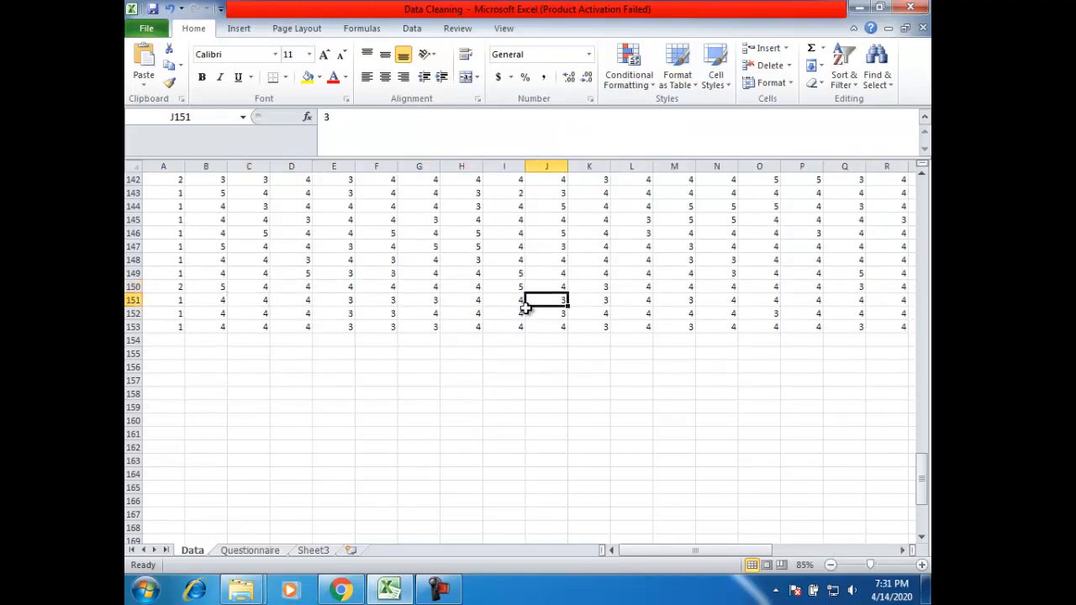
{"action": "key", "text": "Right"}
{"action": "key", "text": "Right"}
{"action": "key", "text": "Right"}
{"action": "key", "text": "Right"}
{"action": "key", "text": "Right"}
{"action": "key", "text": "Right"}
{"action": "key", "text": "Right"}
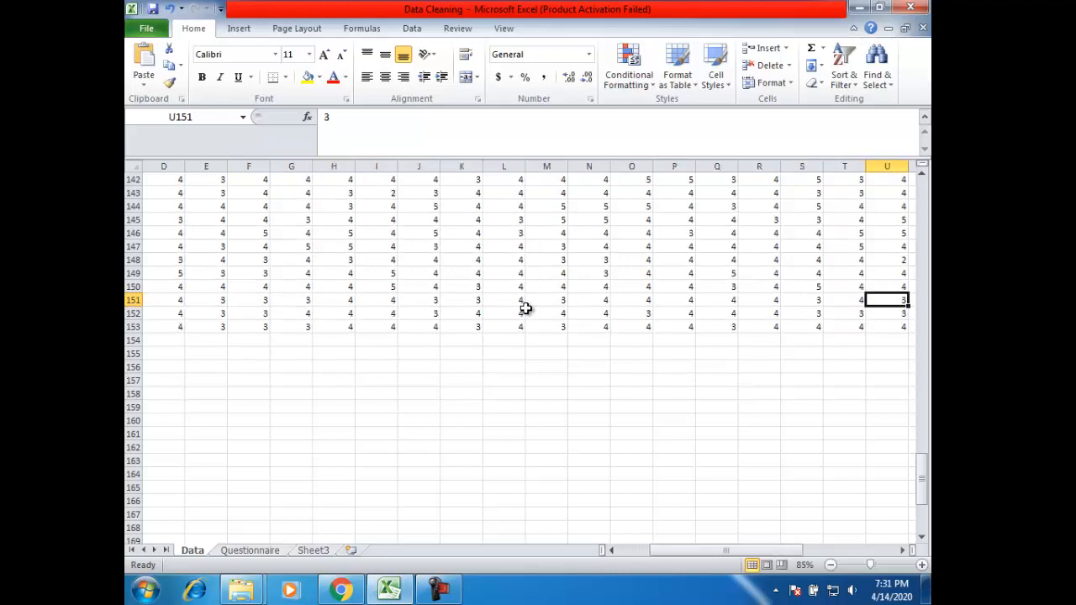
{"action": "key", "text": "Right"}
{"action": "key", "text": "Left"}
{"action": "key", "text": "Left"}
{"action": "key", "text": "Left"}
{"action": "key", "text": "Left"}
{"action": "key", "text": "Left"}
{"action": "key", "text": "Left"}
{"action": "key", "text": "Left"}
{"action": "key", "text": "Left"}
{"action": "key", "text": "Left"}
{"action": "key", "text": "Left"}
{"action": "key", "text": "Left"}
{"action": "key", "text": "Left"}
{"action": "key", "text": "Left"}
{"action": "key", "text": "Left"}
{"action": "key", "text": "Left"}
{"action": "key", "text": "Left"}
{"action": "key", "text": "Left"}
{"action": "key", "text": "Left"}
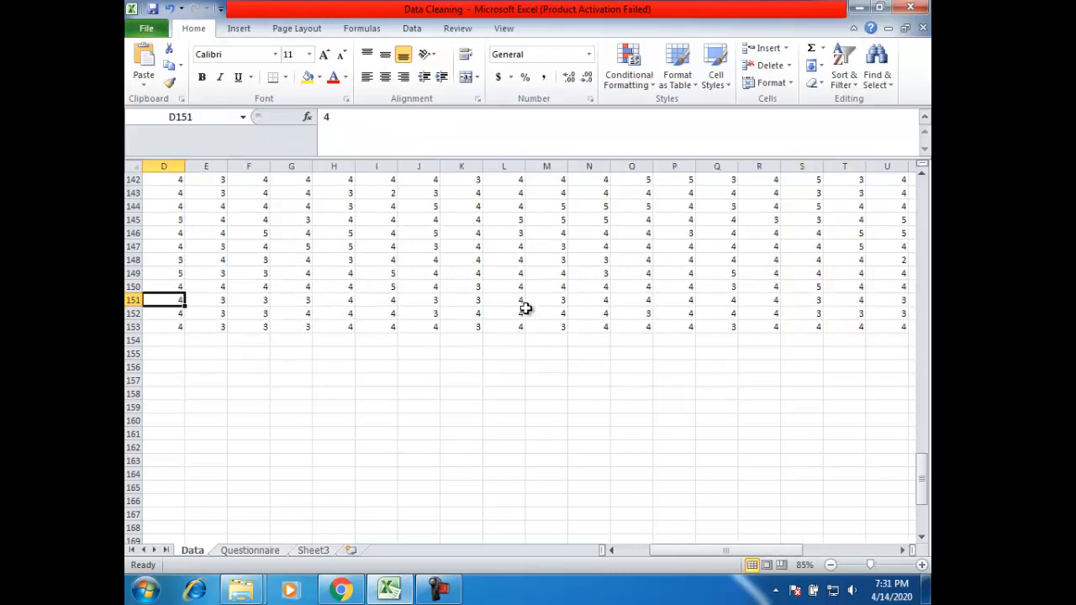
{"action": "key", "text": "Left"}
{"action": "key", "text": "Left"}
{"action": "key", "text": "Left"}
{"action": "key", "text": "Right"}
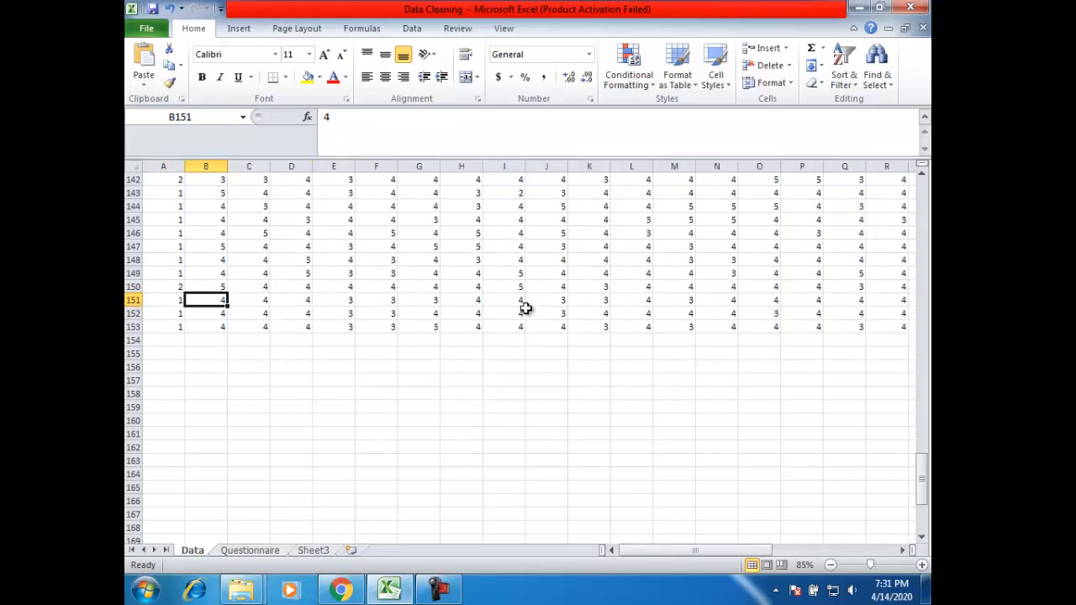
- Inspect the answers in row 152 from column B to U, checking how little they vary
{"action": "key", "text": "Down"}
{"action": "key", "text": "Right"}
{"action": "key", "text": "Right"}
{"action": "key", "text": "Right"}
{"action": "key", "text": "Right"}
{"action": "key", "text": "Right"}
{"action": "key", "text": "Right"}
{"action": "key", "text": "Right"}
{"action": "key", "text": "Right"}
{"action": "key", "text": "Right"}
{"action": "key", "text": "Right"}
{"action": "key", "text": "Right"}
{"action": "key", "text": "Right"}
{"action": "key", "text": "Right"}
{"action": "key", "text": "Right"}
{"action": "key", "text": "Right"}
{"action": "key", "text": "Right"}
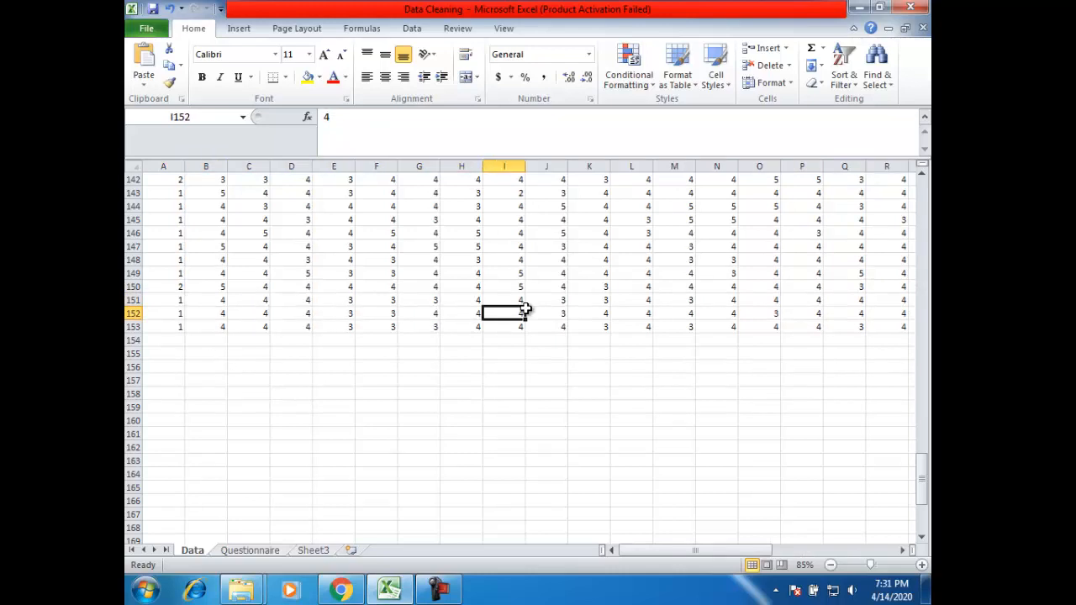
{"action": "key", "text": "Right"}
{"action": "key", "text": "Right"}
{"action": "key", "text": "Right"}
{"action": "key", "text": "Right"}
{"action": "key", "text": "Right"}
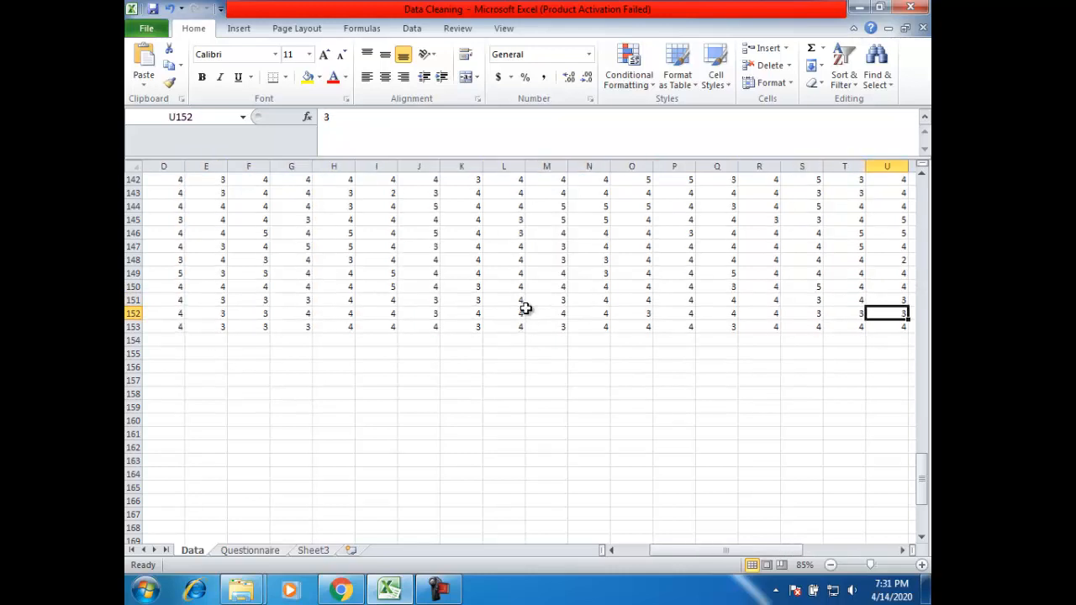
{"action": "key", "text": "Left"}
{"action": "key", "text": "Left"}
{"action": "key", "text": "Left"}
{"action": "key", "text": "Left"}
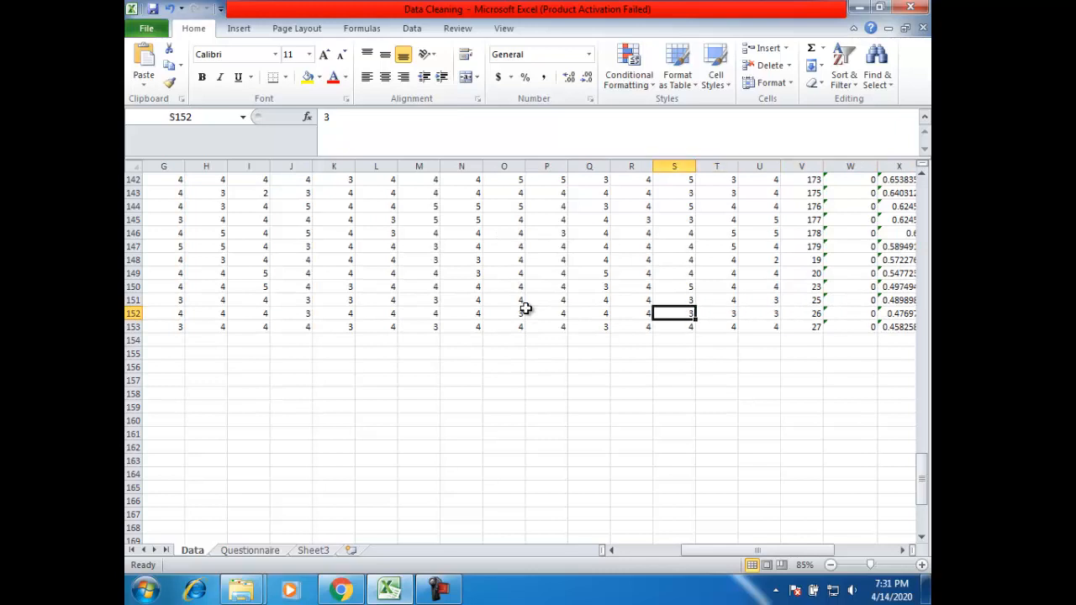
{"action": "key", "text": "Right"}
{"action": "key", "text": "Right"}
{"action": "key", "text": "Right"}
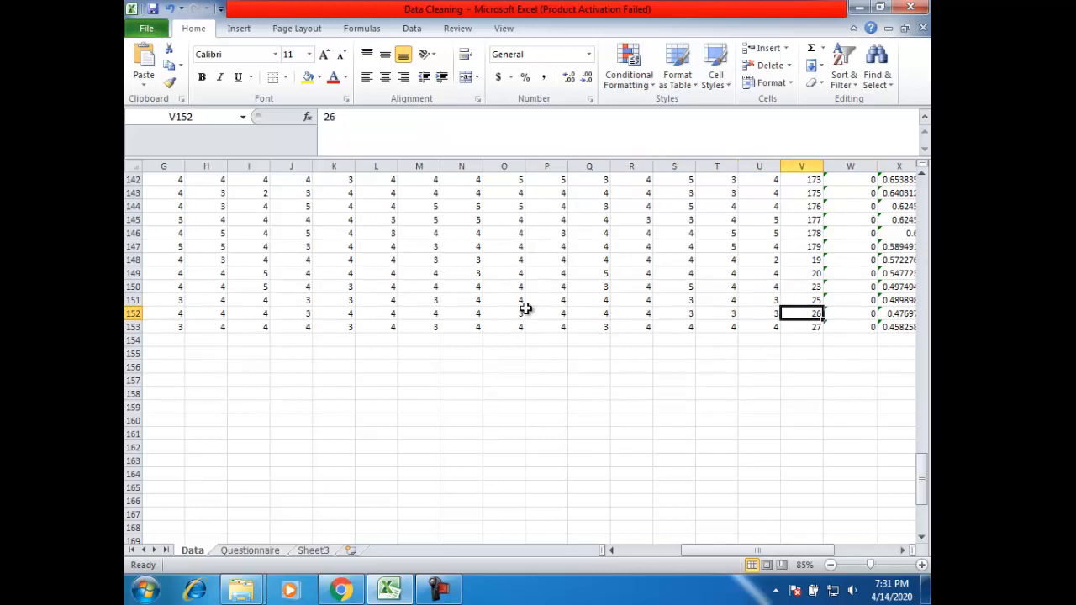
- Check the last record's answers in row 153 across to its blank count in column W
{"action": "key", "text": "Home"}
{"action": "key", "text": "Down"}
{"action": "key", "text": "Right"}
{"action": "key", "text": "Right"}
{"action": "key", "text": "Right"}
{"action": "key", "text": "Right"}
{"action": "key", "text": "Right"}
{"action": "key", "text": "Right"}
{"action": "key", "text": "Right"}
{"action": "key", "text": "Right"}
{"action": "key", "text": "Right"}
{"action": "key", "text": "Right"}
{"action": "key", "text": "Right"}
{"action": "key", "text": "Right"}
{"action": "key", "text": "Right"}
{"action": "key", "text": "Right"}
{"action": "key", "text": "Right"}
{"action": "key", "text": "Right"}
{"action": "key", "text": "Right"}
{"action": "key", "text": "Right"}
{"action": "key", "text": "Right"}
{"action": "key", "text": "Right"}
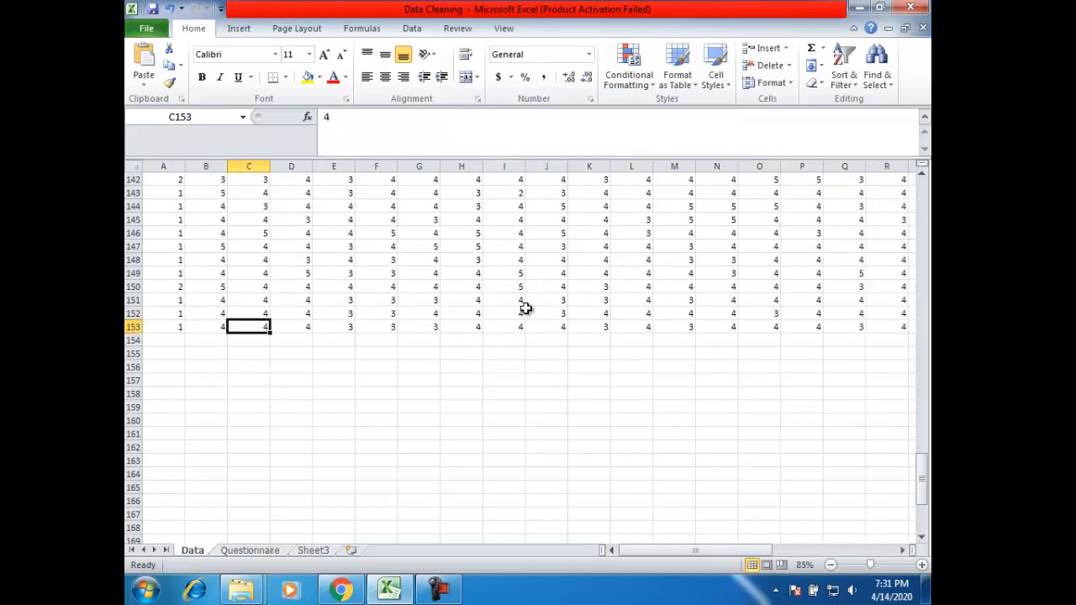
{"action": "scroll", "coordinate": [526, 308], "scroll_direction": "right", "scroll_amount": 3}
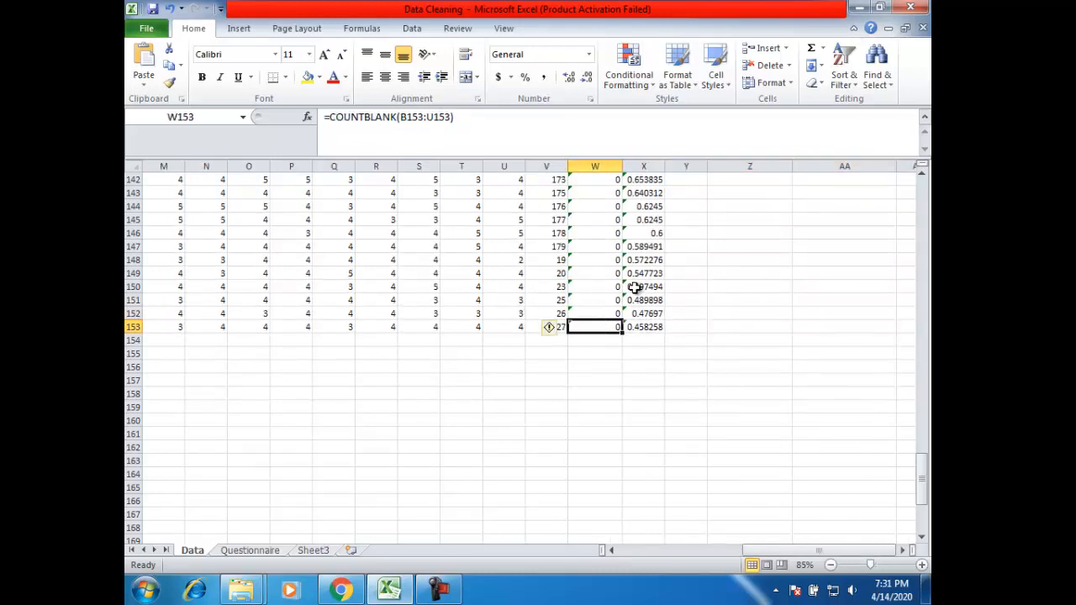
- Clear the contents of entire rows 150 to 153, the responses with STDEVP below 0.5
{"action": "left_click_drag", "start_coordinate": [641, 287], "coordinate": [646, 326]}
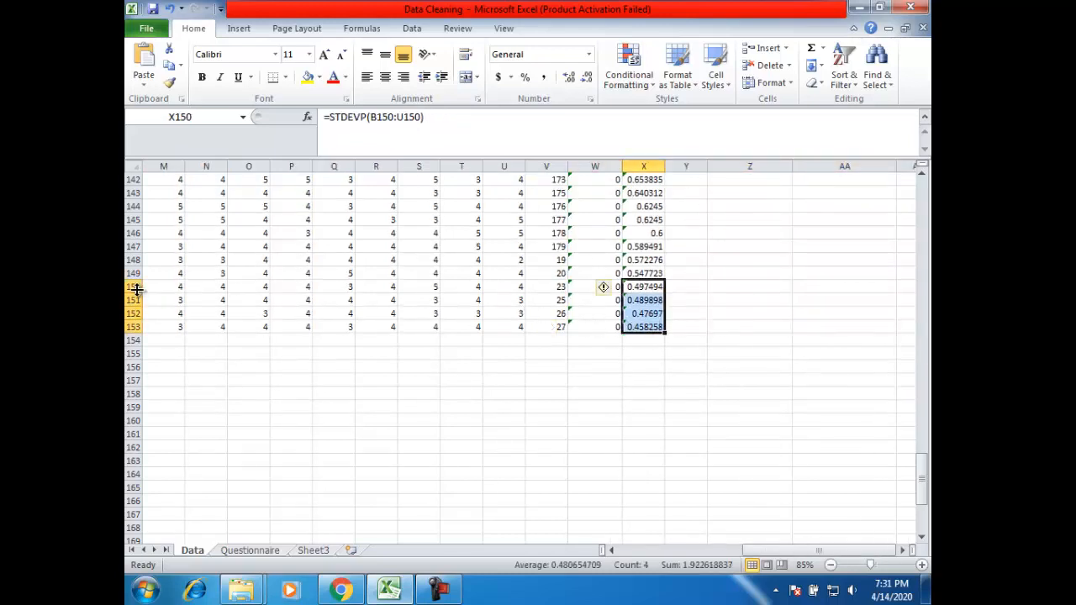
{"action": "left_click_drag", "start_coordinate": [134, 287], "coordinate": [135, 328]}
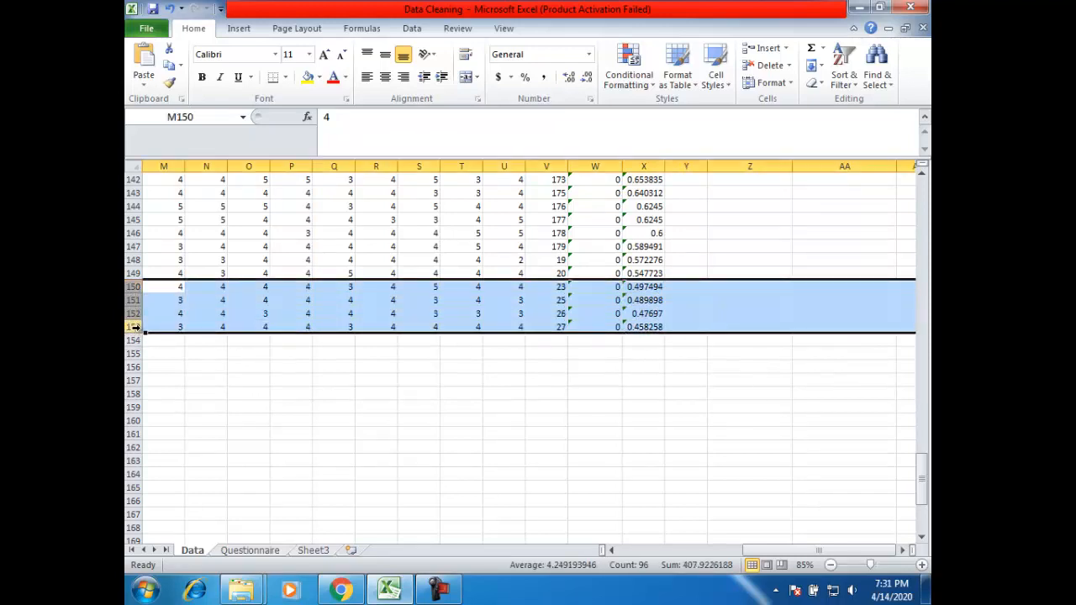
{"action": "key", "text": "Delete"}
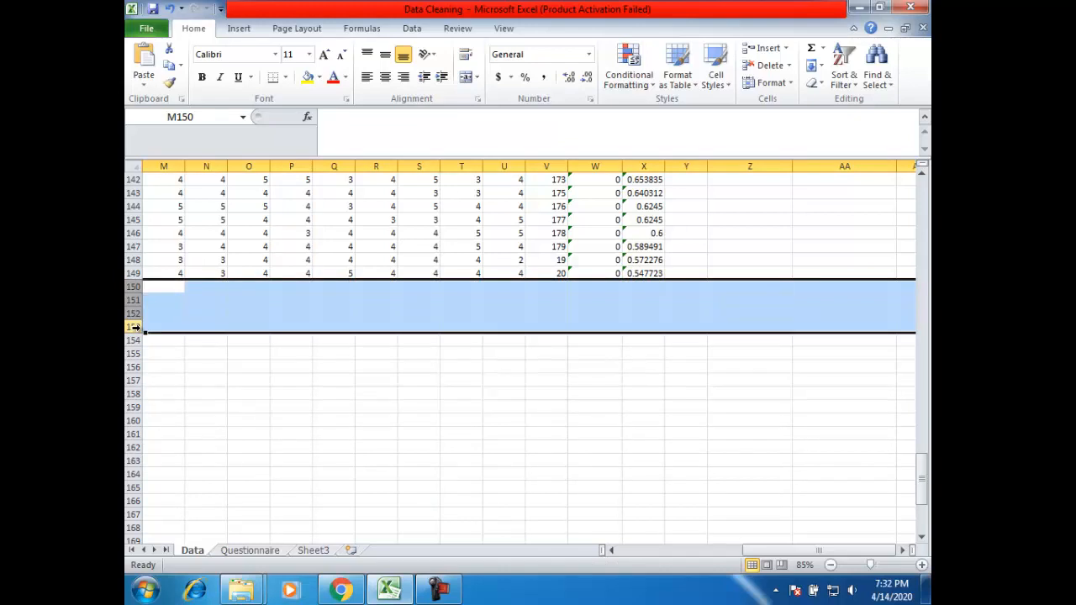
{"action": "key", "text": "ctrl+Up"}
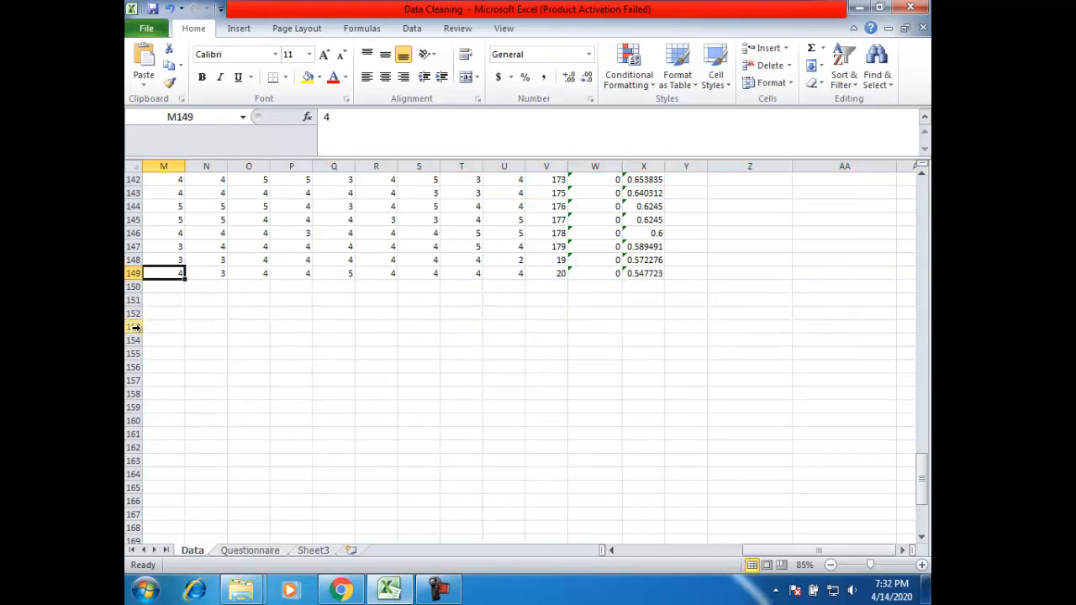
- Return to the top of the survey data and check the S.no column beside the blank counts
{"action": "key", "text": "ctrl+Up"}
{"action": "key", "text": "Right"}
{"action": "key", "text": "Right"}
{"action": "key", "text": "Right"}
{"action": "key", "text": "Right"}
{"action": "key", "text": "Right"}
{"action": "key", "text": "Right"}
{"action": "key", "text": "Right"}
{"action": "key", "text": "ctrl+Right"}
{"action": "key", "text": "Left"}
{"action": "key", "text": "Left"}
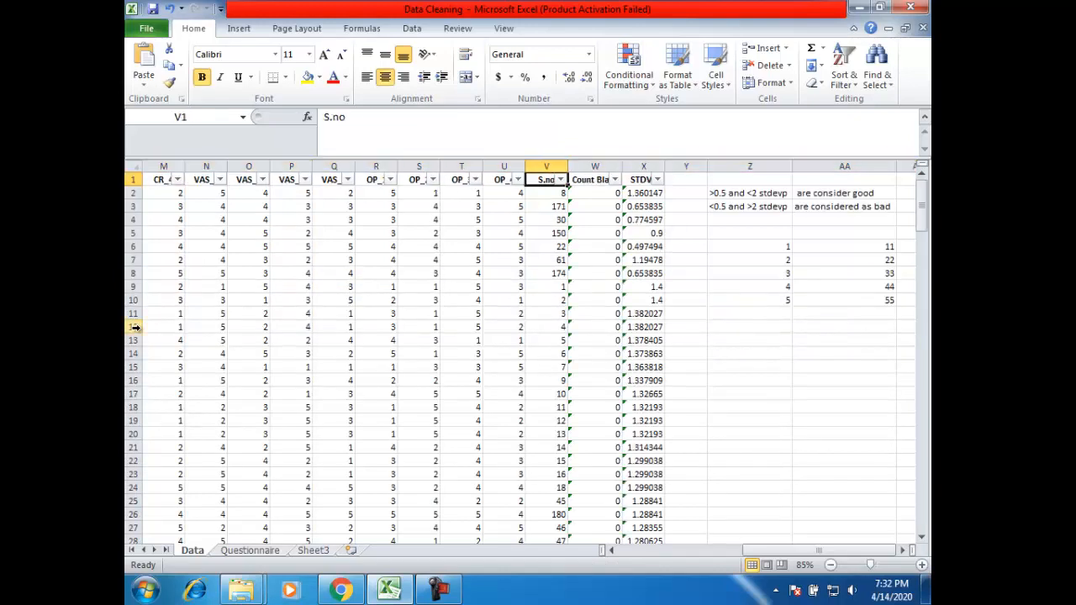
{"action": "key", "text": "Down"}
{"action": "key", "text": "Left"}
{"action": "key", "text": "Right"}
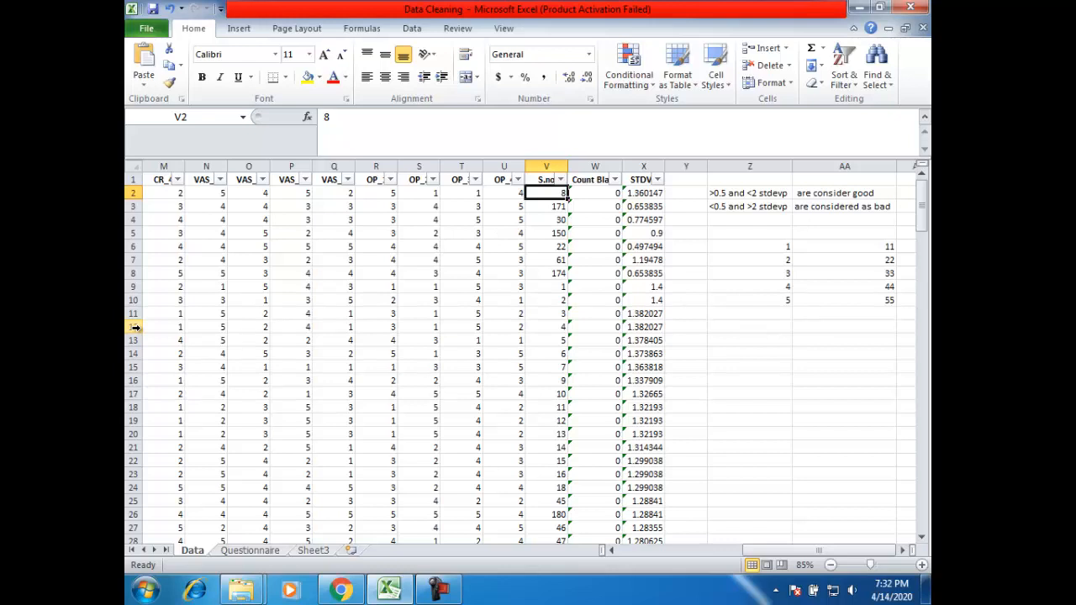
- Select the whole data range A2:X149, from the gender column through STDEVP, without the header row
{"action": "key", "text": "ctrl+Left"}
{"action": "key", "text": "shift+Right"}
{"action": "key", "text": "shift+Right"}
{"action": "key", "text": "shift+Right"}
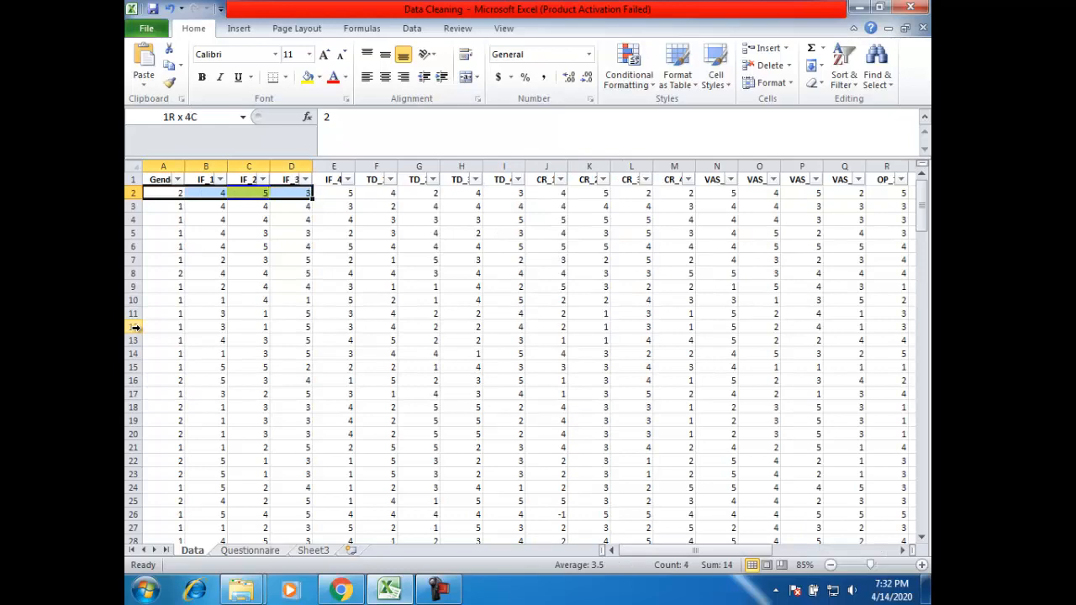
{"action": "key", "text": "shift+Right"}
{"action": "key", "text": "shift+Right"}
{"action": "key", "text": "shift+Right"}
{"action": "key", "text": "shift+Right"}
{"action": "key", "text": "shift+Right"}
{"action": "key", "text": "shift+Right"}
{"action": "key", "text": "shift+Right"}
{"action": "key", "text": "shift+Right"}
{"action": "key", "text": "shift+Right"}
{"action": "key", "text": "shift+Right"}
{"action": "key", "text": "shift+Right"}
{"action": "key", "text": "shift+Right"}
{"action": "key", "text": "shift+Right"}
{"action": "key", "text": "shift+Right"}
{"action": "key", "text": "shift+Right"}
{"action": "key", "text": "shift+Right"}
{"action": "key", "text": "shift+Right"}
{"action": "key", "text": "shift+Right"}
{"action": "key", "text": "shift+Right"}
{"action": "key", "text": "shift+Right"}
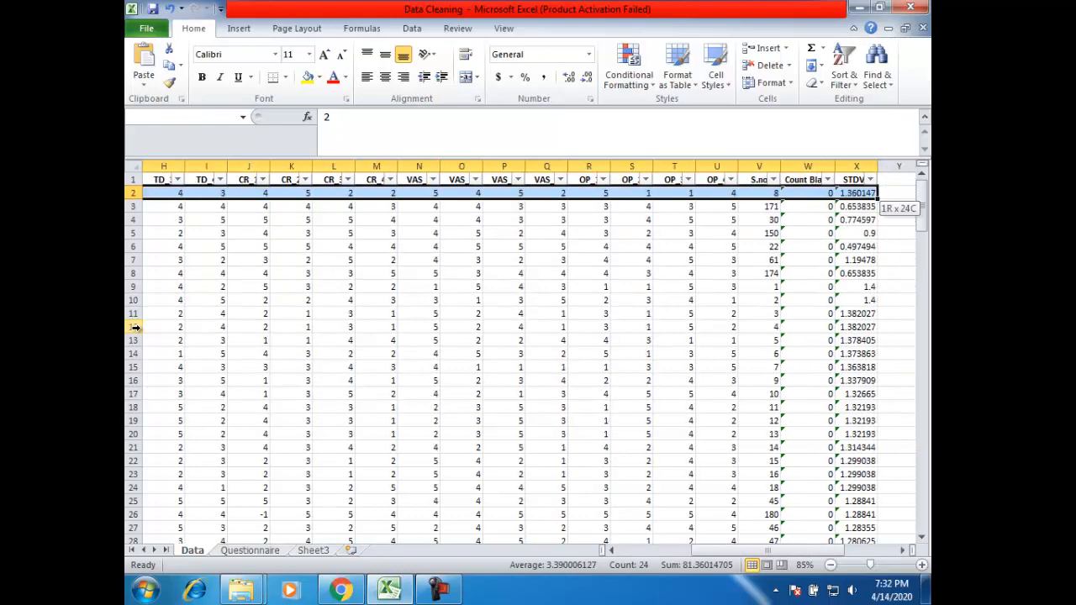
{"action": "key", "text": "shift+Down"}
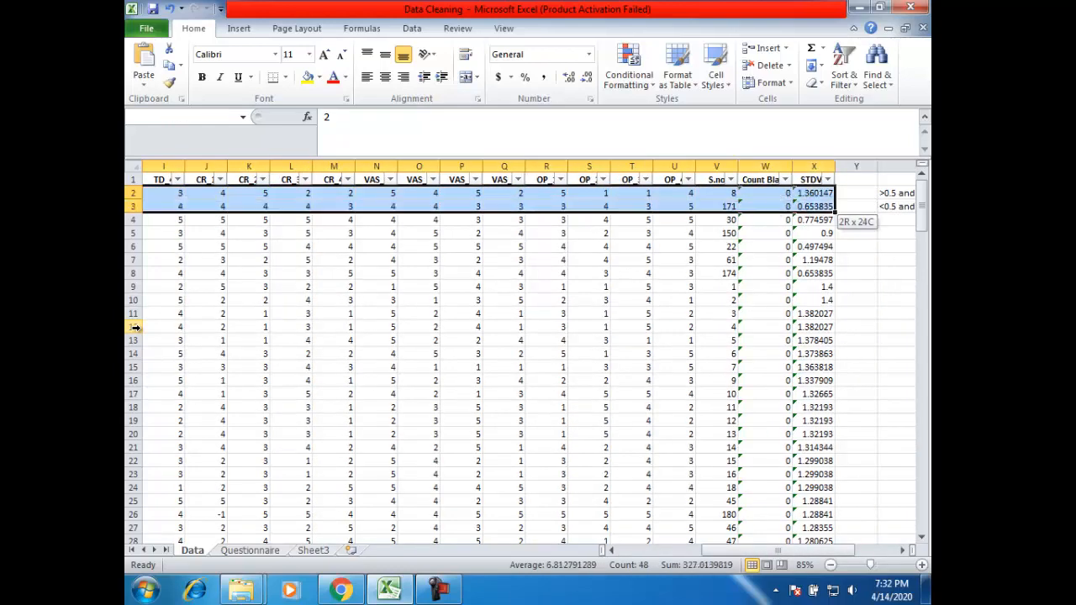
{"action": "key", "text": "ctrl+shift+Down"}
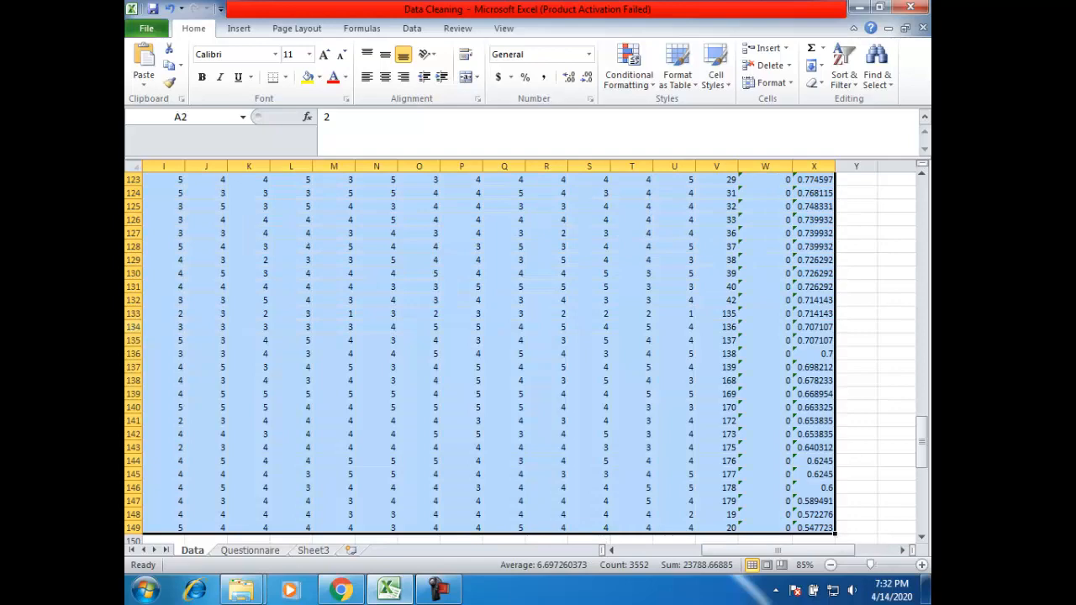
{"action": "left_click_drag", "start_coordinate": [921, 450], "coordinate": [916, 190]}
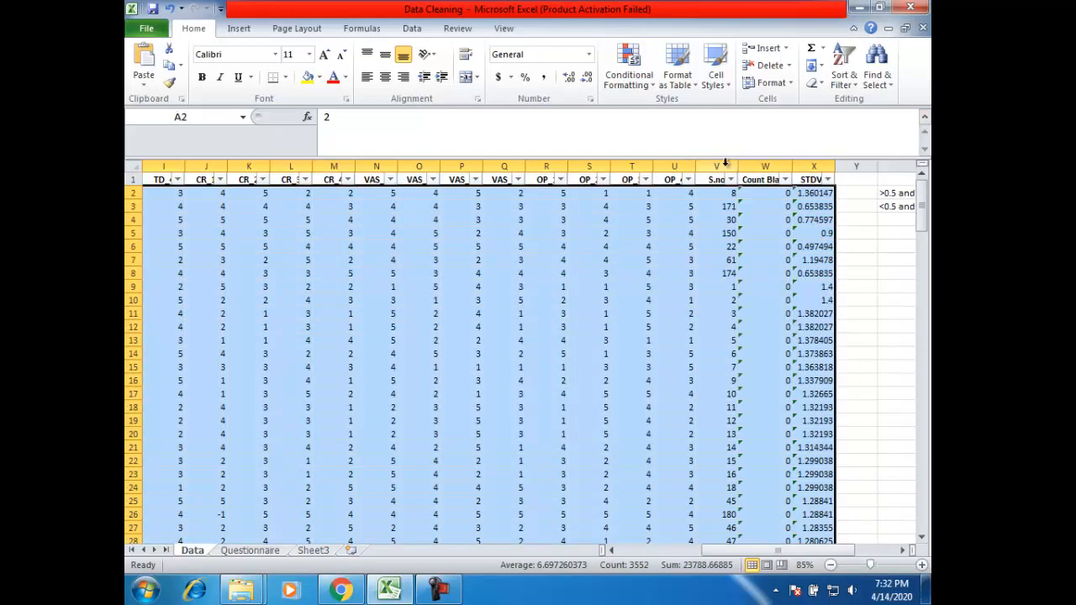
- Sort the selected records by the values in column V, ordered Smallest to Largest
{"action": "left_click", "coordinate": [412, 30]}
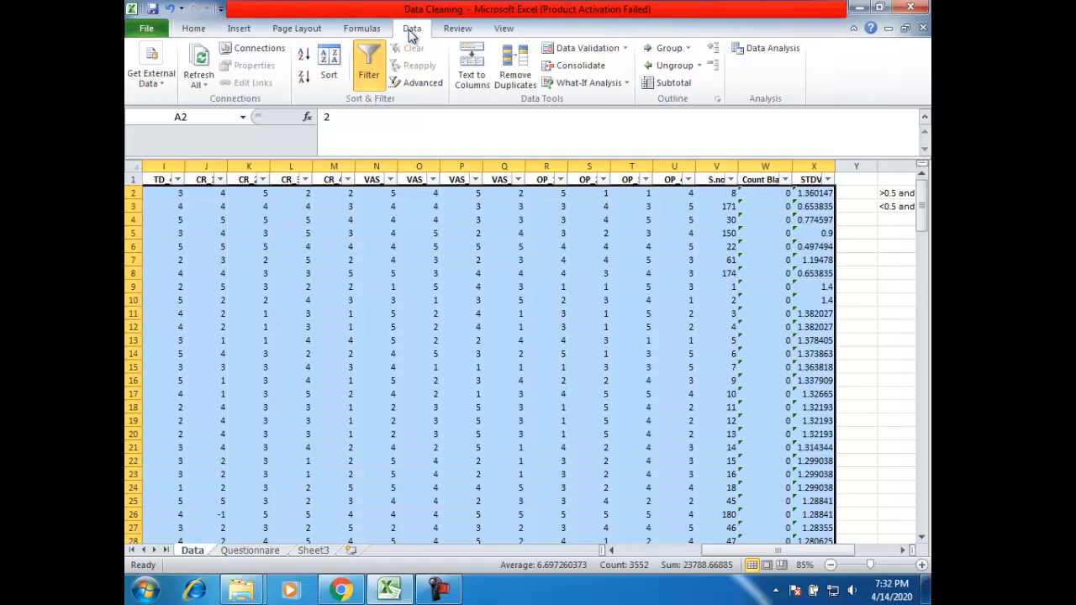
{"action": "left_click", "coordinate": [329, 65]}
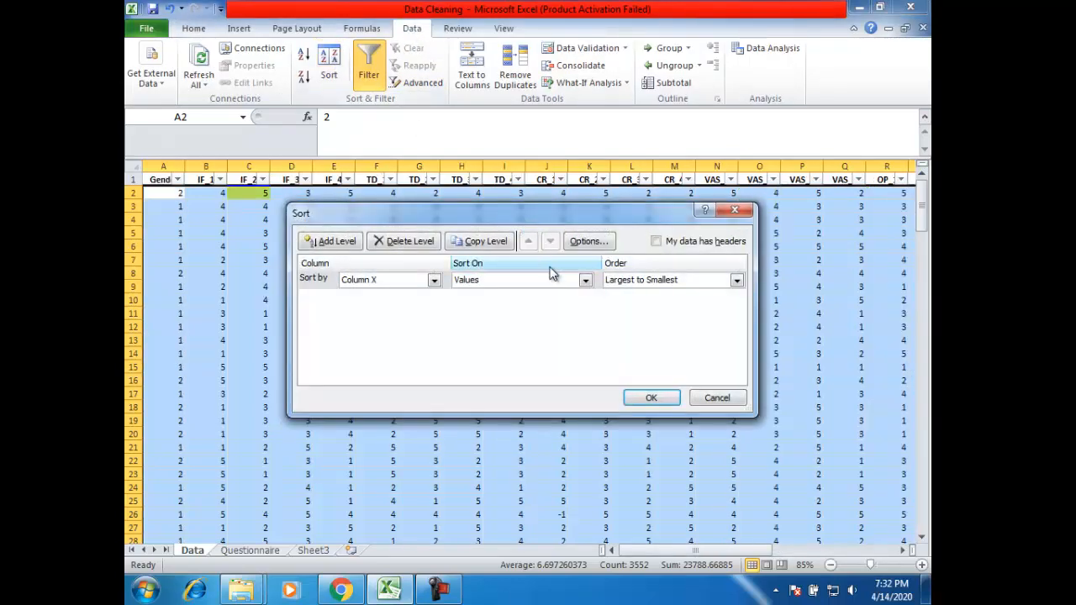
{"action": "left_click", "coordinate": [433, 279]}
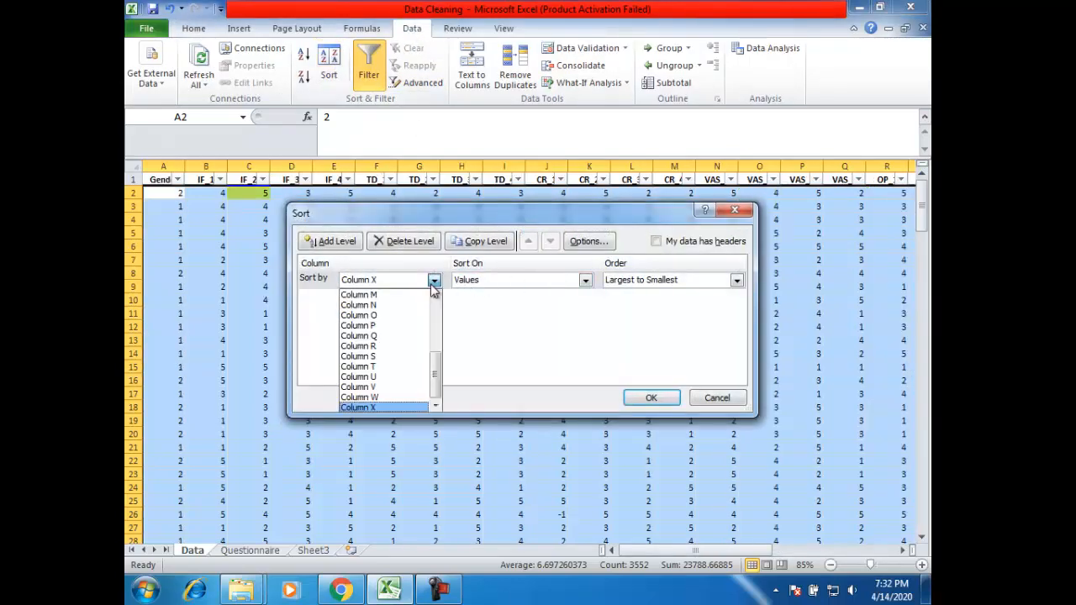
{"action": "left_click", "coordinate": [391, 387]}
{"action": "left_click", "coordinate": [639, 280]}
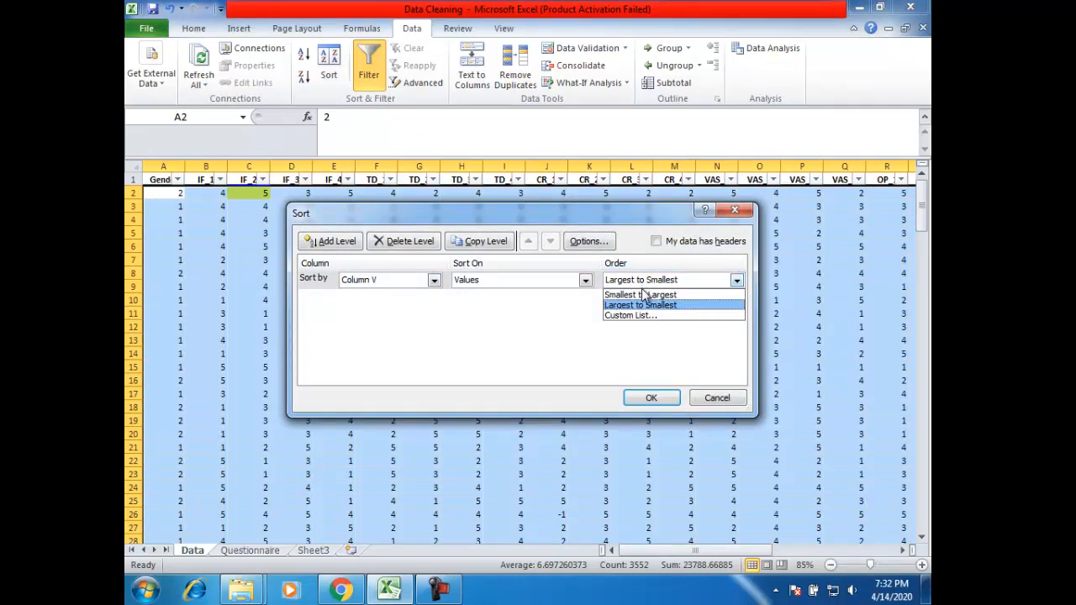
{"action": "left_click", "coordinate": [644, 297]}
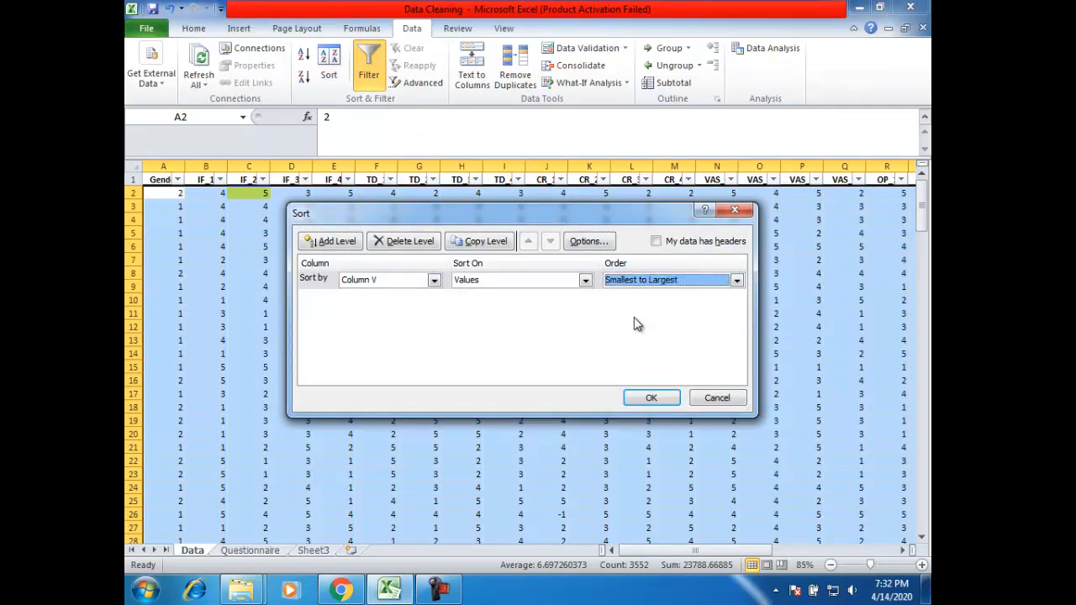
{"action": "left_click", "coordinate": [651, 399]}
- Look along row 2 of the re-sorted data to the S.no, blank count and STDEVP columns
{"action": "key", "text": "Right"}
{"action": "key", "text": "Right"}
{"action": "key", "text": "Right"}
{"action": "key", "text": "Right"}
{"action": "key", "text": "Right"}
{"action": "key", "text": "Right"}
{"action": "key", "text": "Right"}
{"action": "key", "text": "Right"}
{"action": "key", "text": "Right"}
{"action": "key", "text": "Right"}
{"action": "key", "text": "Right"}
{"action": "key", "text": "Right"}
{"action": "key", "text": "Right"}
{"action": "key", "text": "Right"}
{"action": "key", "text": "Right"}
{"action": "key", "text": "Right"}
{"action": "key", "text": "Right"}
{"action": "key", "text": "Right"}
{"action": "key", "text": "Right"}
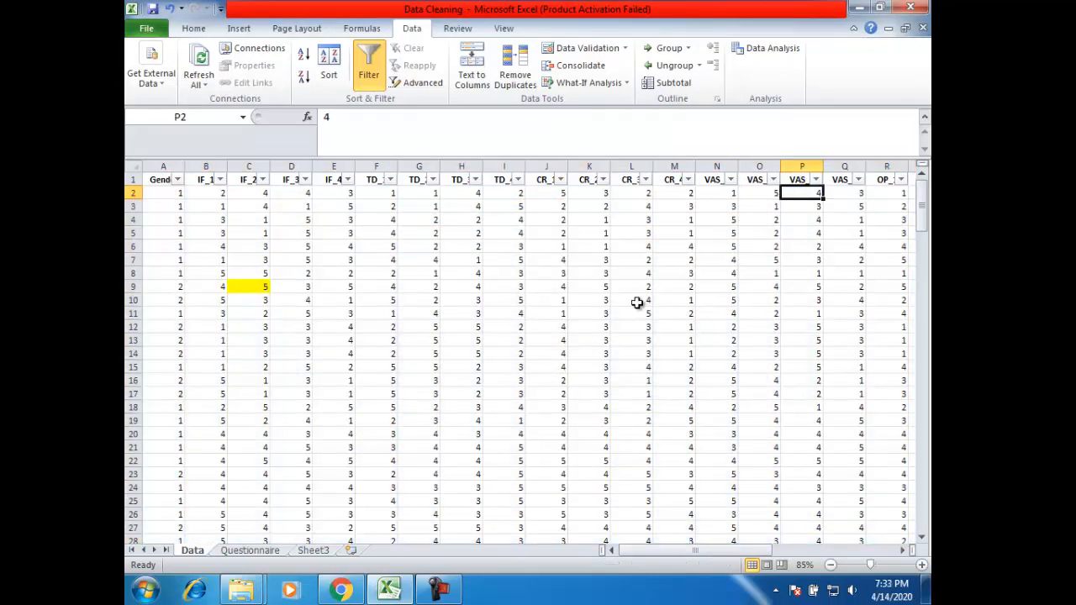
{"action": "left_click", "coordinate": [262, 193]}
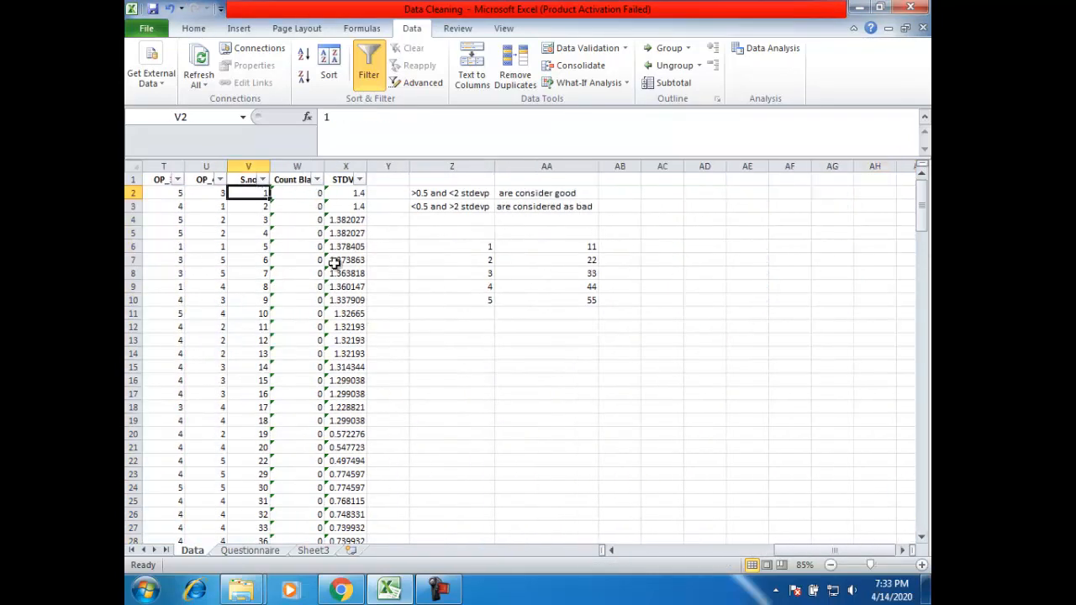
{"action": "key", "text": "Left"}
{"action": "key", "text": "Left"}
{"action": "key", "text": "Left"}
{"action": "key", "text": "Left"}
{"action": "key", "text": "Left"}
{"action": "key", "text": "Right"}
{"action": "key", "text": "Right"}
{"action": "key", "text": "Right"}
{"action": "key", "text": "Right"}
{"action": "key", "text": "Right"}
{"action": "key", "text": "Right"}
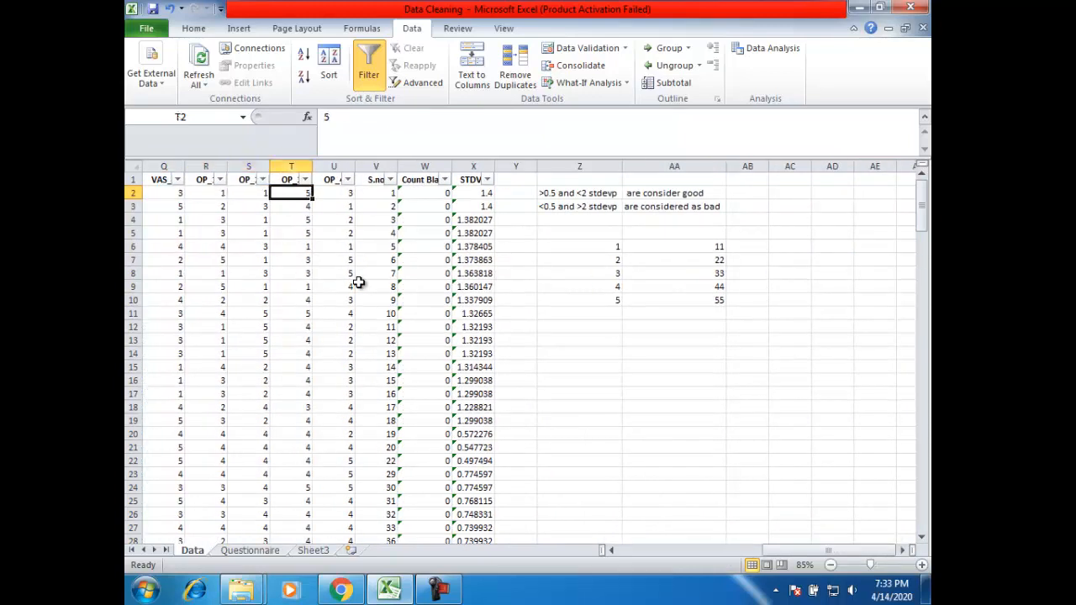
{"action": "key", "text": "Left"}
- Read down the S.no values in column V to check their order and the gaps left by removed responses
{"action": "key", "text": "Down"}
{"action": "key", "text": "Down"}
{"action": "key", "text": "Down"}
{"action": "key", "text": "Down"}
{"action": "key", "text": "Down"}
{"action": "key", "text": "Down"}
{"action": "key", "text": "Down"}
{"action": "key", "text": "Down"}
{"action": "key", "text": "Down"}
{"action": "key", "text": "Down"}
{"action": "key", "text": "Down"}
{"action": "key", "text": "Down"}
{"action": "key", "text": "Down"}
{"action": "key", "text": "Down"}
{"action": "key", "text": "Down"}
{"action": "key", "text": "Down"}
{"action": "key", "text": "Down"}
{"action": "key", "text": "Down"}
{"action": "key", "text": "Down"}
{"action": "key", "text": "Down"}
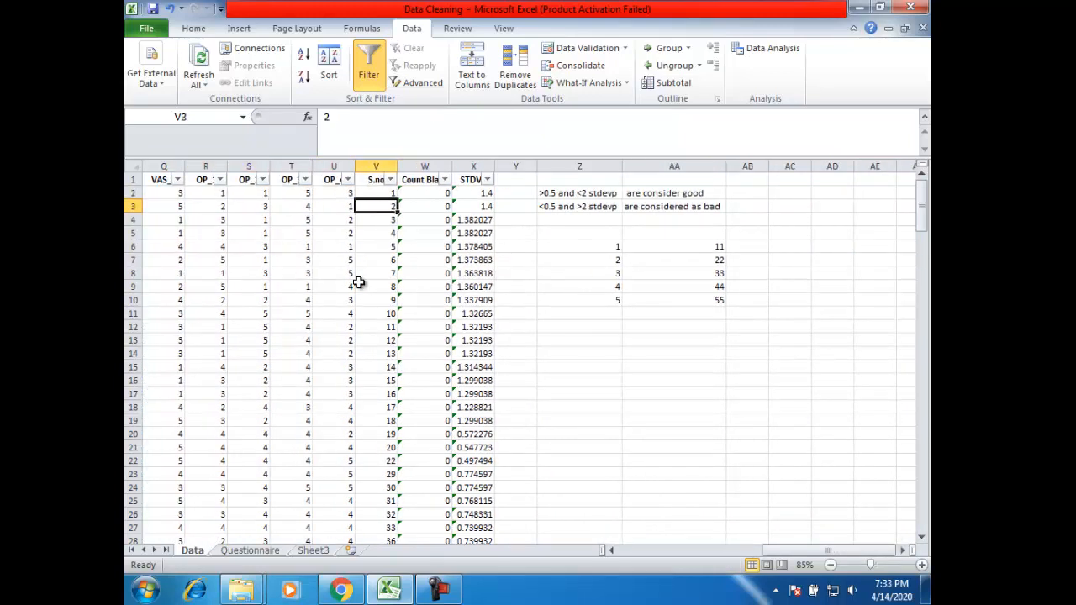
{"action": "key", "text": "Down"}
{"action": "key", "text": "Down"}
{"action": "key", "text": "Down"}
{"action": "key", "text": "Down"}
{"action": "key", "text": "Down"}
{"action": "key", "text": "Down"}
{"action": "key", "text": "Down"}
{"action": "key", "text": "Down"}
{"action": "key", "text": "Down"}
{"action": "key", "text": "Down"}
{"action": "key", "text": "Down"}
{"action": "key", "text": "Down"}
{"action": "key", "text": "Down"}
{"action": "key", "text": "Down"}
{"action": "key", "text": "Down"}
{"action": "key", "text": "Down"}
{"action": "key", "text": "Down"}
{"action": "key", "text": "Down"}
{"action": "key", "text": "Down"}
{"action": "key", "text": "Down"}
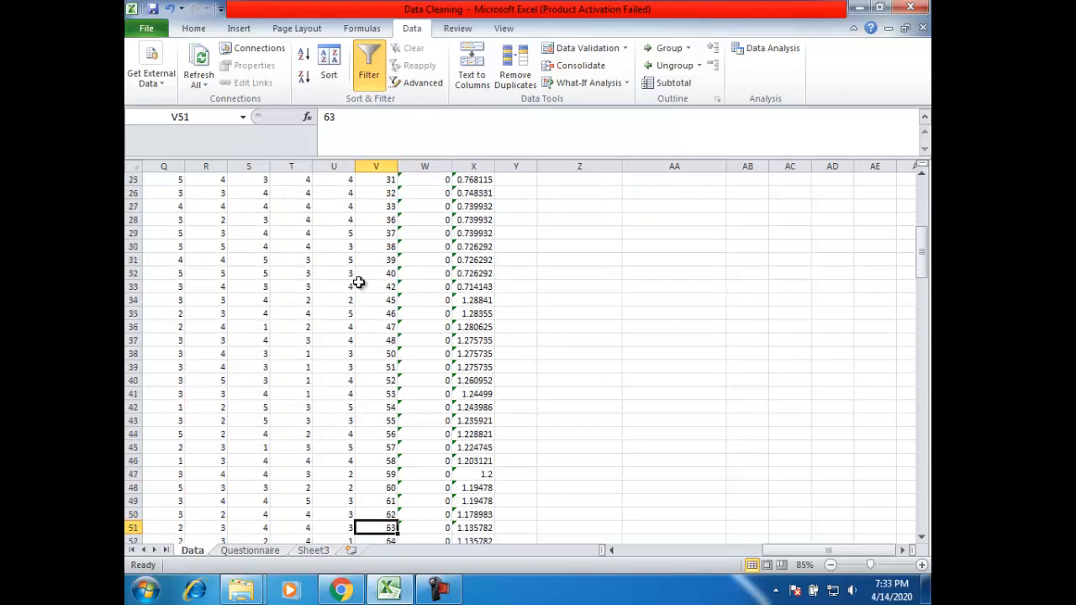
{"action": "key", "text": "Down"}
{"action": "key", "text": "Down"}
{"action": "key", "text": "Down"}
{"action": "key", "text": "Down"}
{"action": "key", "text": "Down"}
{"action": "key", "text": "Down"}
{"action": "key", "text": "Down"}
{"action": "key", "text": "Down"}
{"action": "key", "text": "Down"}
{"action": "key", "text": "Down"}
{"action": "key", "text": "Down"}
{"action": "key", "text": "Down"}
{"action": "key", "text": "Down"}
{"action": "key", "text": "Down"}
{"action": "key", "text": "Down"}
{"action": "key", "text": "Down"}
{"action": "key", "text": "Down"}
{"action": "key", "text": "Down"}
{"action": "key", "text": "Down"}
{"action": "key", "text": "Down"}
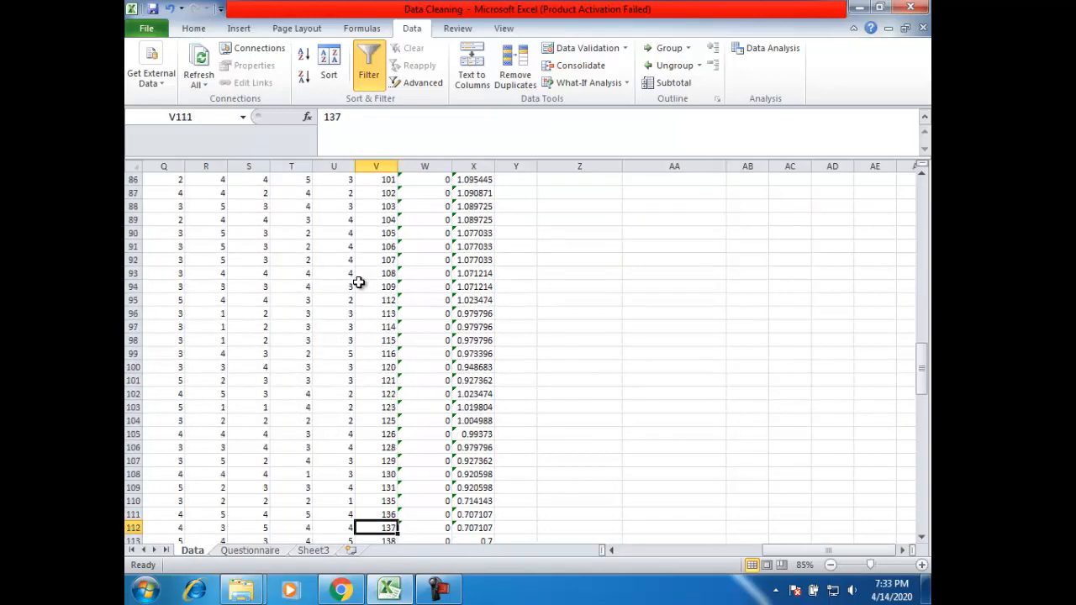
- Select the S.no values V2:V149 to count the remaining responses, and return to the column header
{"action": "key", "text": "ctrl+Up"}
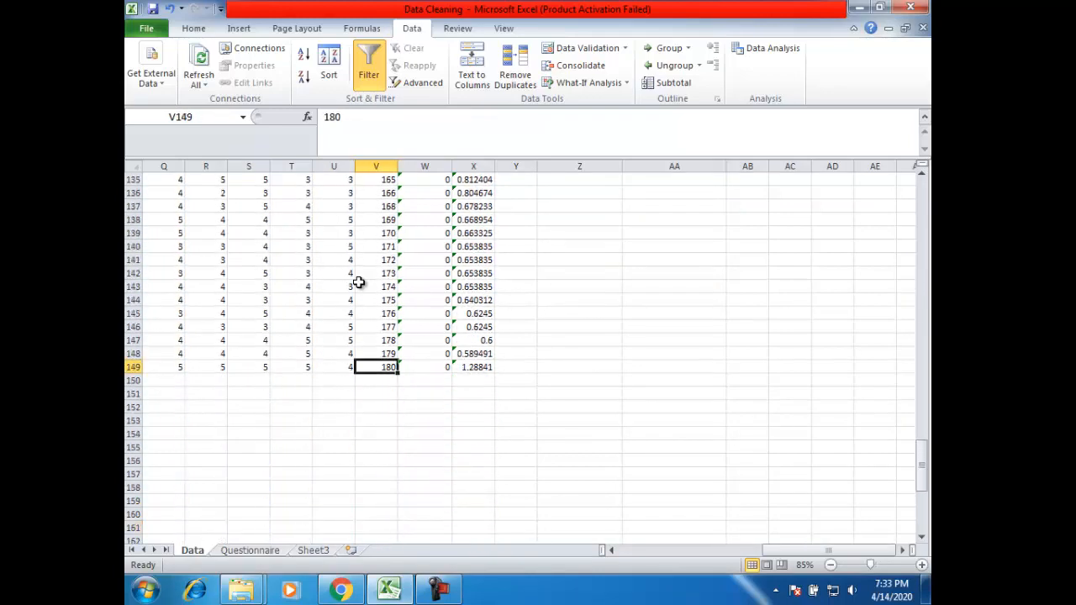
{"action": "key", "text": "ctrl+shift+Up"}
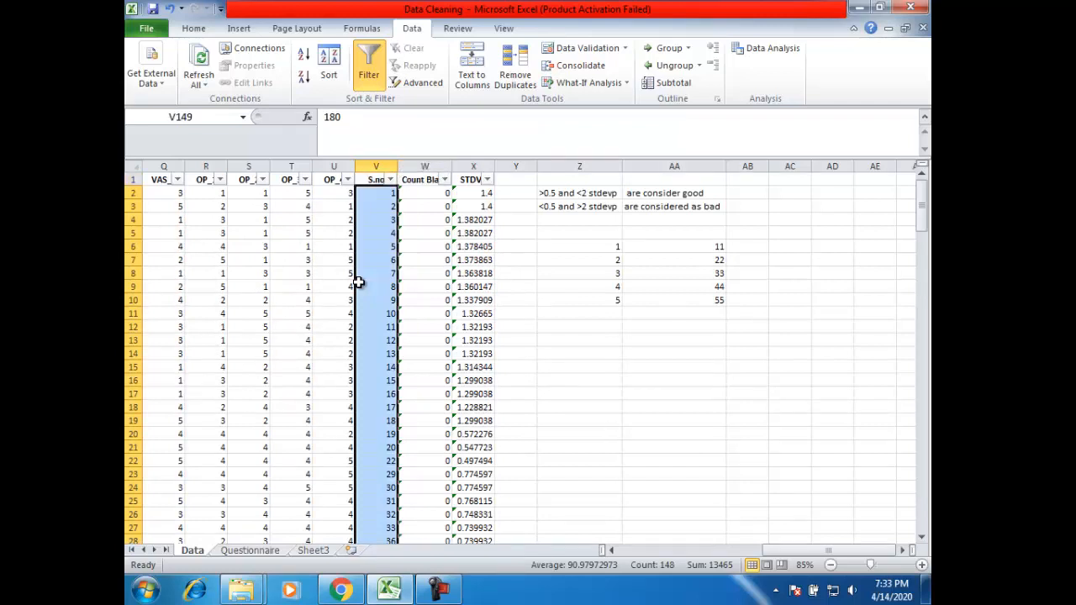
{"action": "key", "text": "ctrl+Up"}
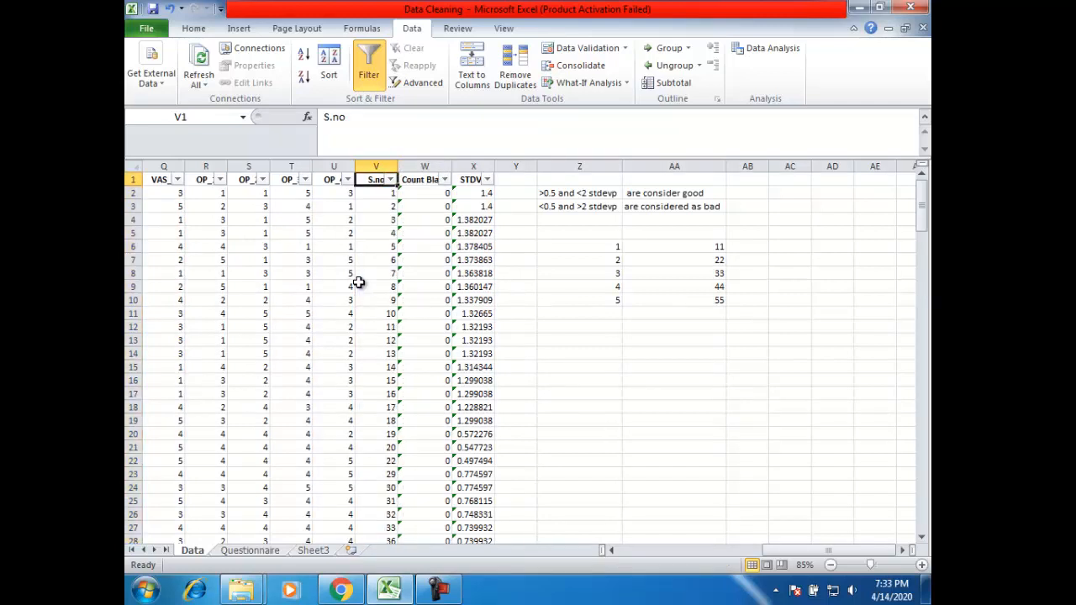
- Enter the formula =V3-V2 in Y3 to calculate the difference between consecutive S.no values
{"action": "key", "text": "Down"}
{"action": "key", "text": "Down"}
{"action": "key", "text": "Up"}
{"action": "key", "text": "Right"}
{"action": "key", "text": "Left"}
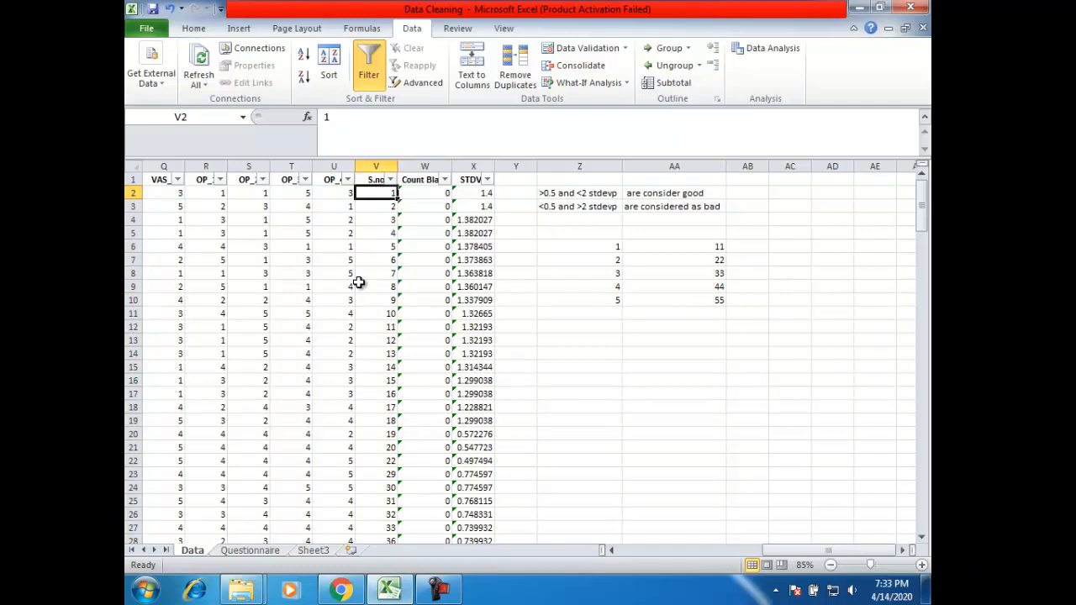
{"action": "key", "text": "Right"}
{"action": "key", "text": "Right"}
{"action": "key", "text": "Right"}
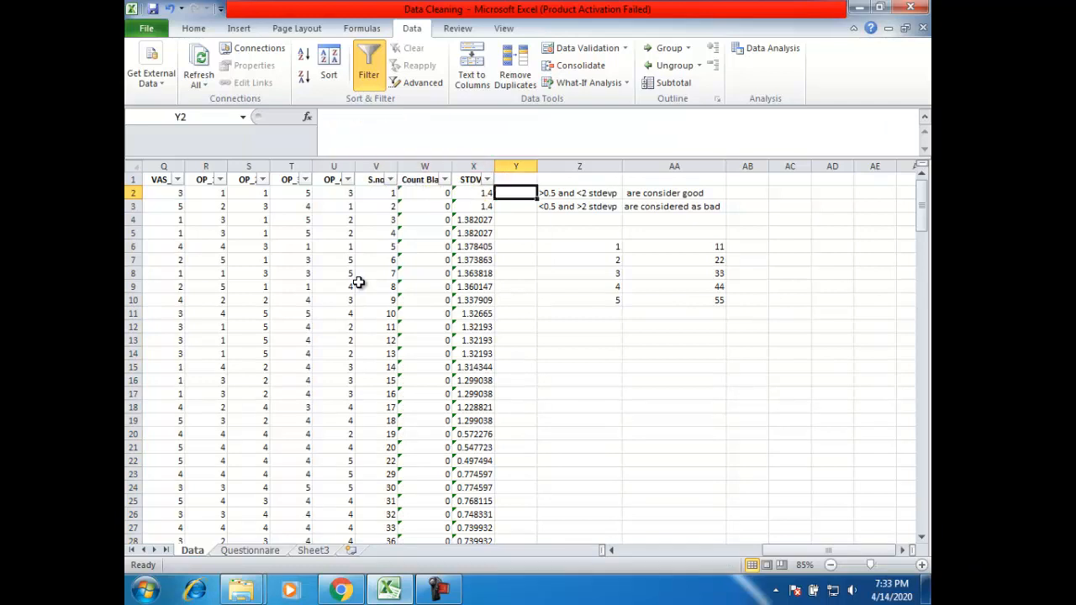
{"action": "key", "text": "Down"}
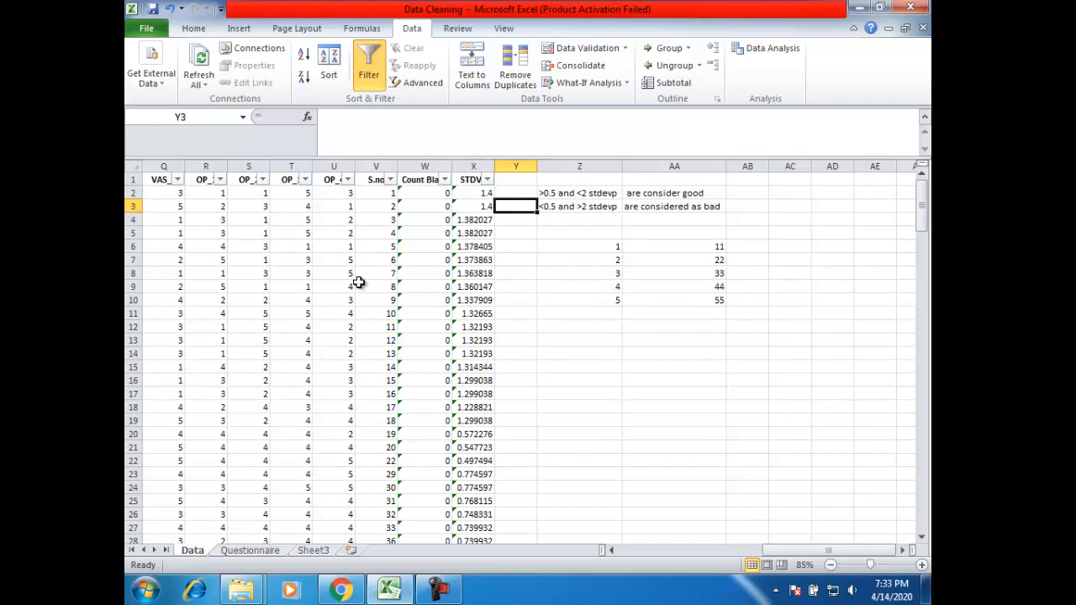
{"action": "type", "text": "="}
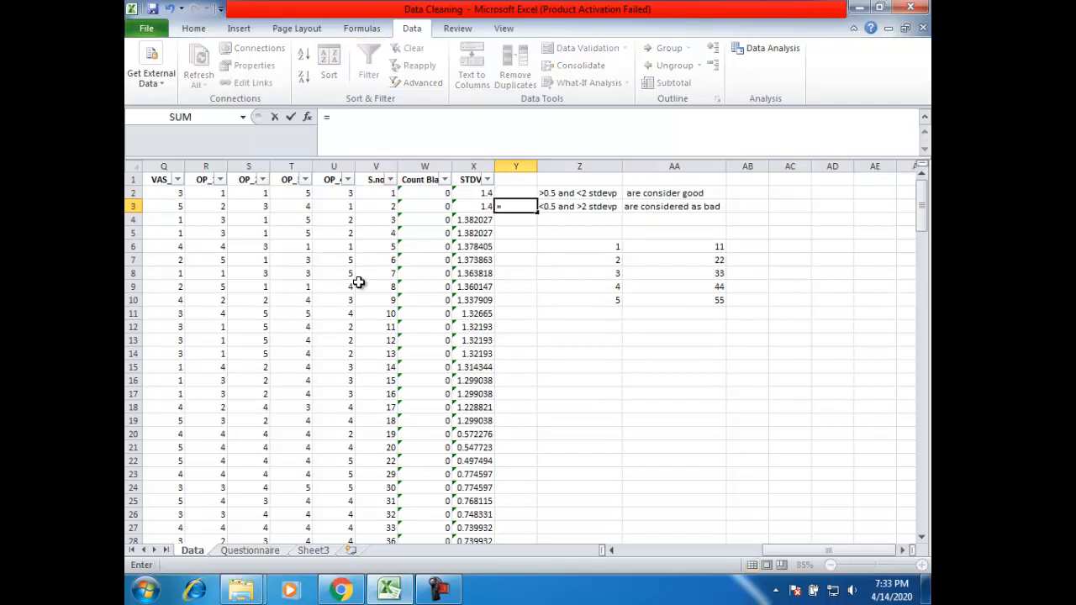
{"action": "key", "text": "Left"}
{"action": "key", "text": "Left"}
{"action": "key", "text": "Left"}
{"action": "type", "text": "-"}
{"action": "key", "text": "Left"}
{"action": "key", "text": "Left"}
{"action": "key", "text": "Left"}
{"action": "key", "text": "Up"}
{"action": "key", "text": "Return"}
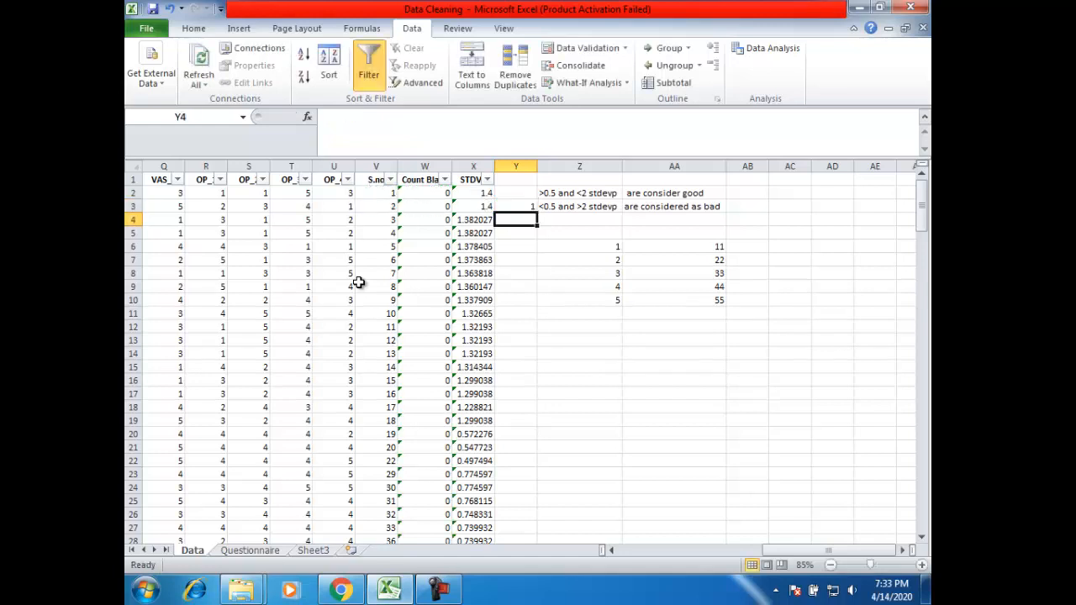
- Fill the serial-number difference formula from Y3 down column Y to the last record in row 149
{"action": "key", "text": "Up"}
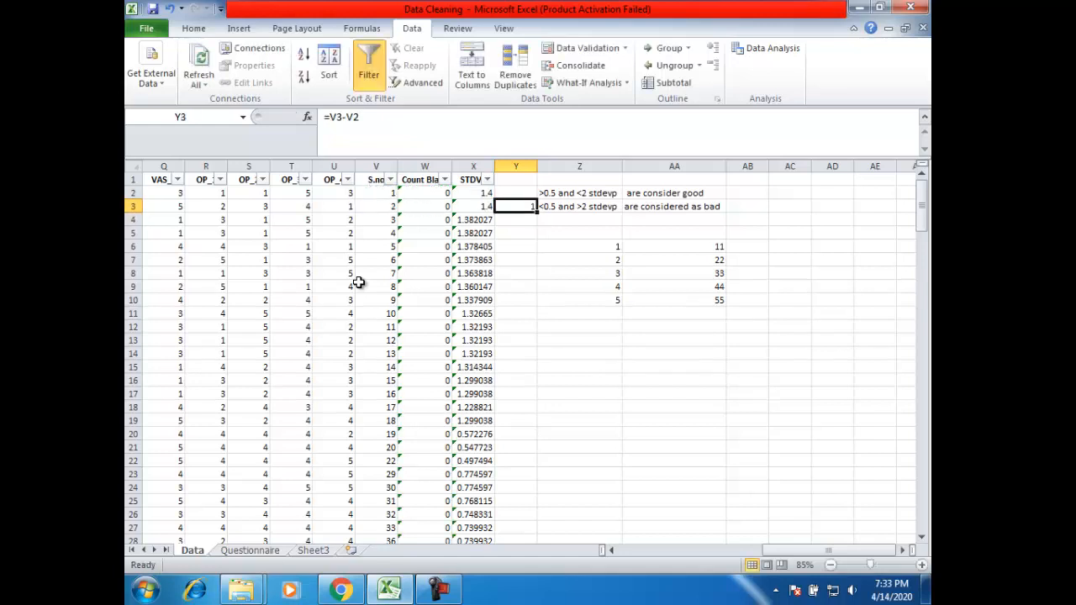
{"action": "double_click", "coordinate": [538, 212]}
{"action": "left_click", "coordinate": [533, 286]}
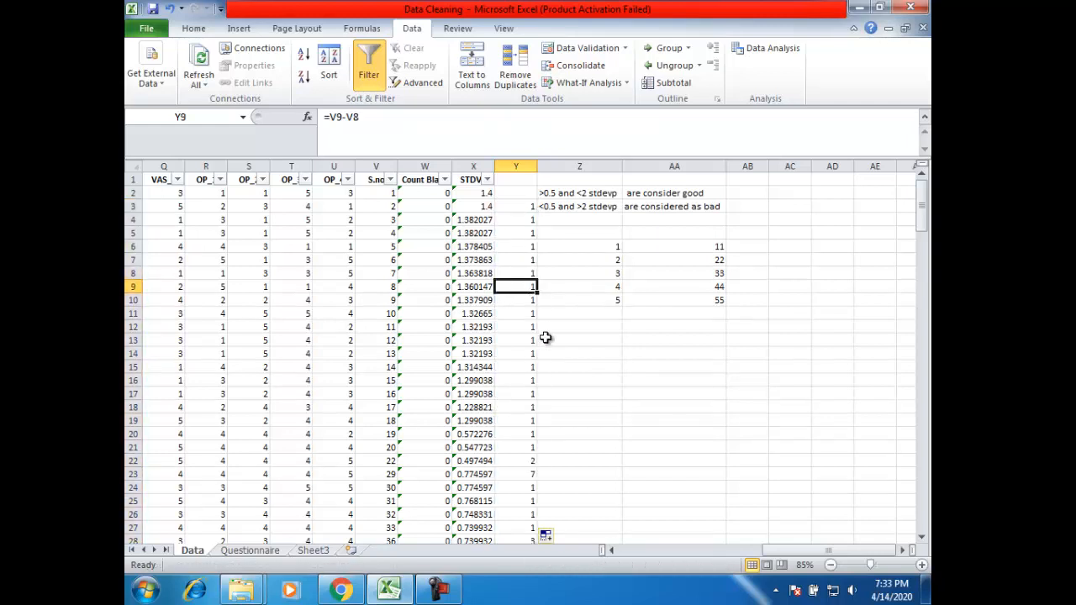
- Compare the difference in Y22 with the S.no values in V21 and V22
{"action": "left_click", "coordinate": [536, 464]}
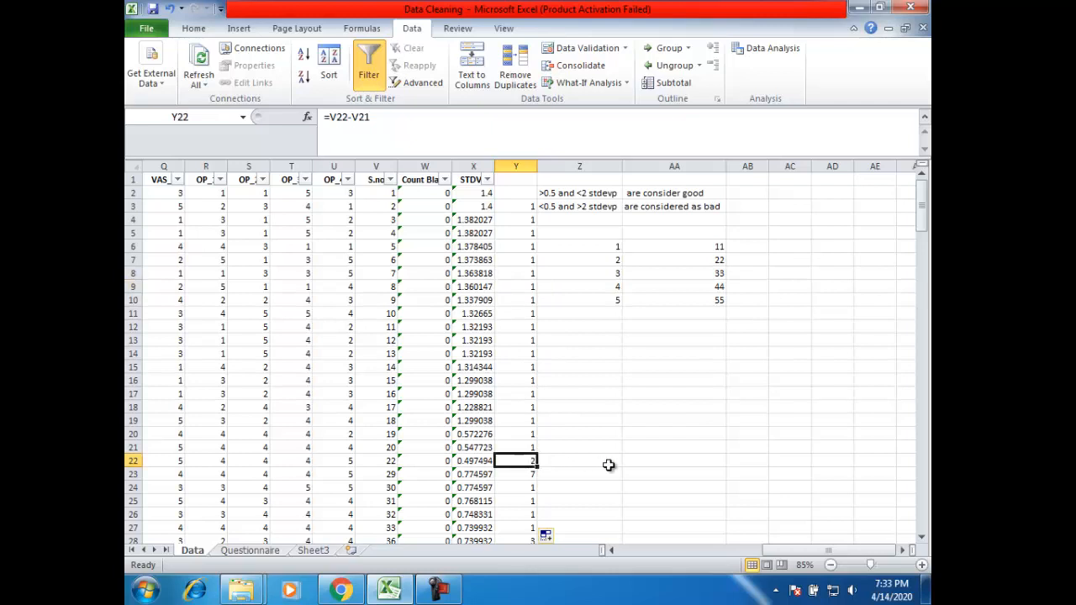
{"action": "key", "text": "Left"}
{"action": "key", "text": "Left"}
{"action": "key", "text": "Left"}
{"action": "key", "text": "Up"}
{"action": "key", "text": "Down"}
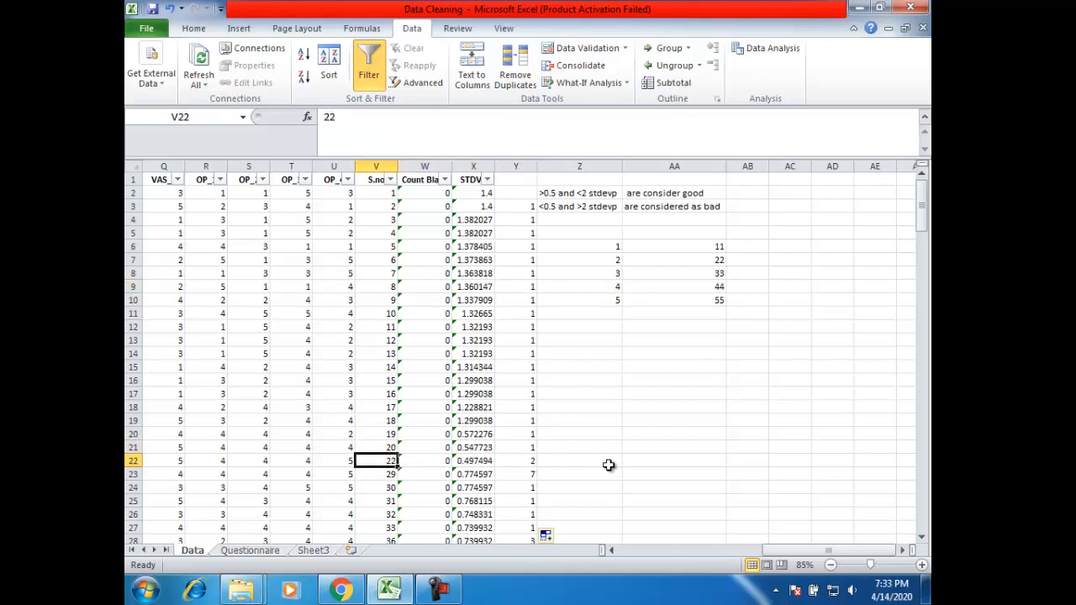
- Compare the difference in Y23 with the S.no in V23, selecting V23:Y23 to single out the gap
{"action": "key", "text": "Right"}
{"action": "key", "text": "Right"}
{"action": "key", "text": "Right"}
{"action": "key", "text": "Down"}
{"action": "key", "text": "Left"}
{"action": "key", "text": "Left"}
{"action": "key", "text": "Left"}
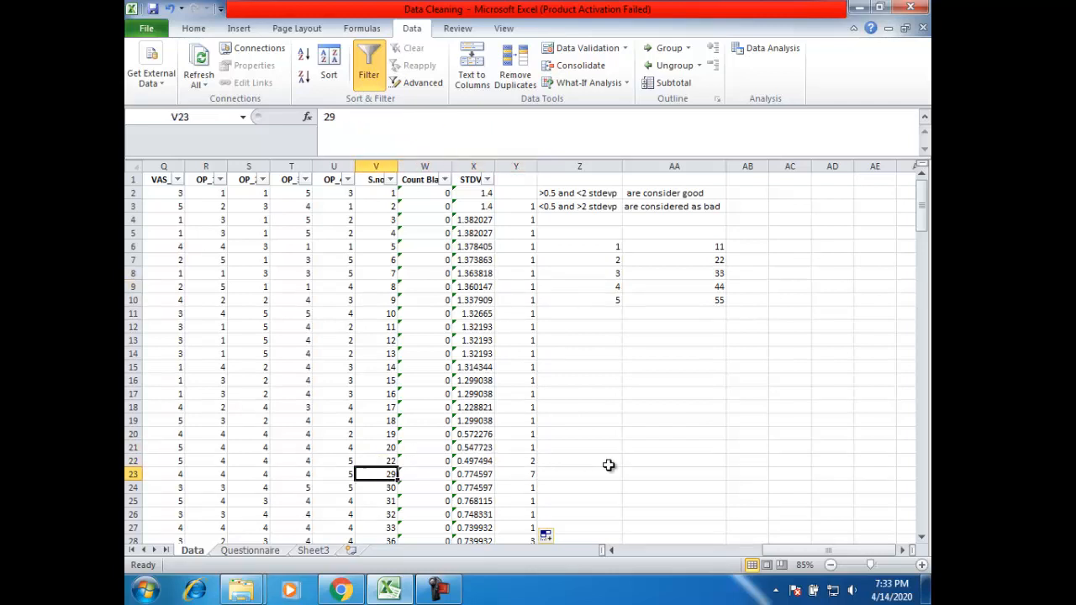
{"action": "key", "text": "Right"}
{"action": "key", "text": "Right"}
{"action": "key", "text": "Right"}
{"action": "key", "text": "shift+Left"}
{"action": "key", "text": "shift+Left"}
{"action": "key", "text": "shift+Left"}
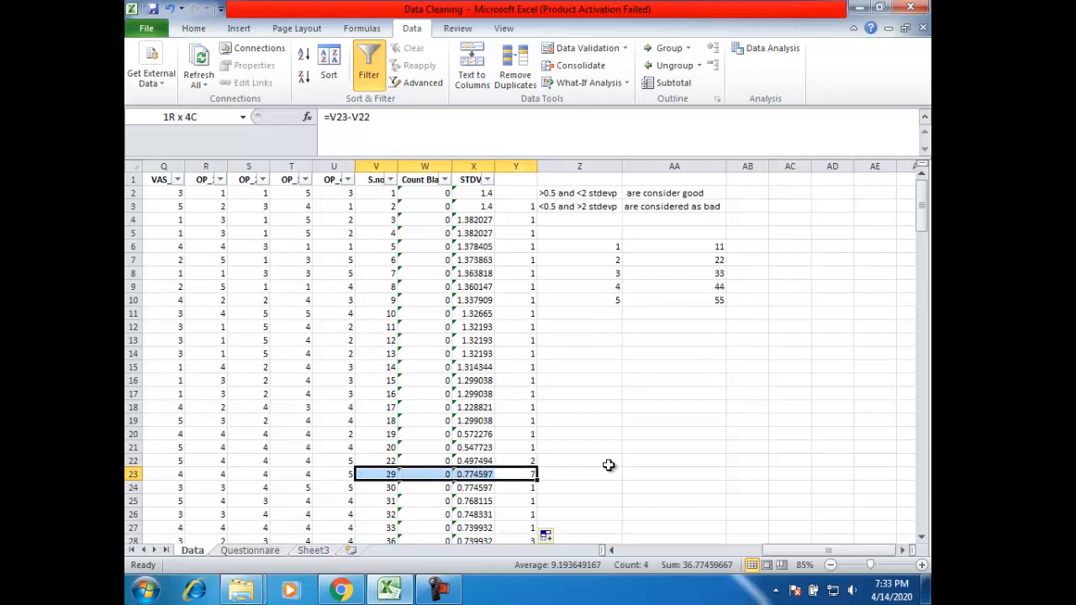
- Read down the differences in column Y past the last record for gaps in the serial numbers, and return to Y1
{"action": "key", "text": "Down"}
{"action": "key", "text": "Down"}
{"action": "key", "text": "Down"}
{"action": "key", "text": "Down"}
{"action": "key", "text": "Down"}
{"action": "key", "text": "Down"}
{"action": "key", "text": "Down"}
{"action": "key", "text": "Down"}
{"action": "key", "text": "Down"}
{"action": "key", "text": "Down"}
{"action": "key", "text": "Down"}
{"action": "key", "text": "Down"}
{"action": "key", "text": "Down"}
{"action": "key", "text": "Down"}
{"action": "key", "text": "Down"}
{"action": "key", "text": "Down"}
{"action": "key", "text": "Down"}
{"action": "key", "text": "Down"}
{"action": "key", "text": "Down"}
{"action": "key", "text": "Down"}
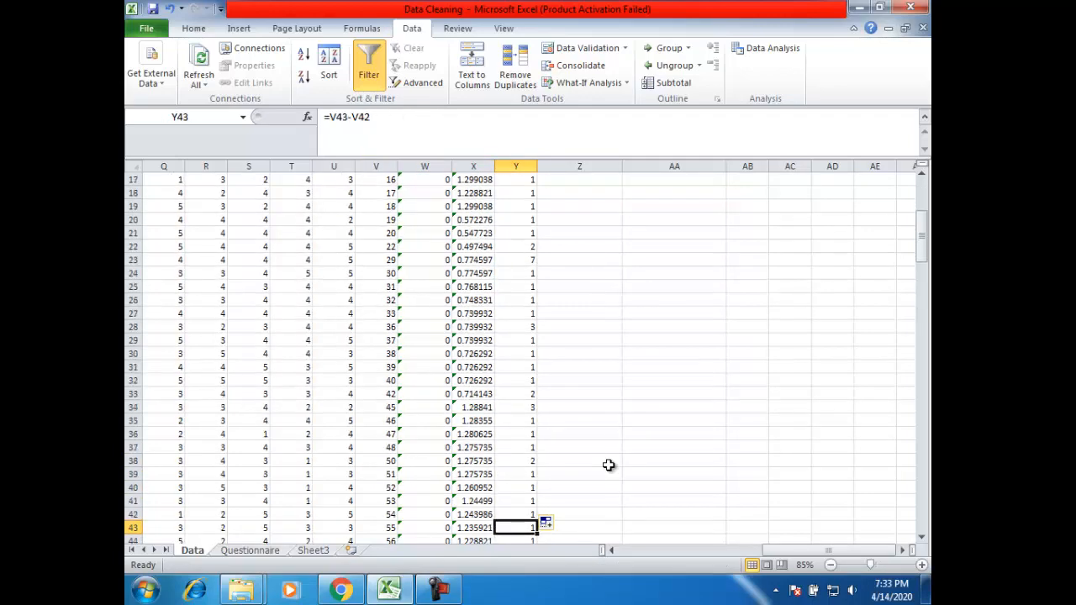
{"action": "key", "text": "Down"}
{"action": "key", "text": "Down"}
{"action": "key", "text": "Down"}
{"action": "key", "text": "Down"}
{"action": "key", "text": "Down"}
{"action": "key", "text": "Down"}
{"action": "key", "text": "Down"}
{"action": "key", "text": "Down"}
{"action": "key", "text": "Down"}
{"action": "key", "text": "Down"}
{"action": "key", "text": "Down"}
{"action": "key", "text": "Down"}
{"action": "key", "text": "Down"}
{"action": "key", "text": "Down"}
{"action": "key", "text": "Down"}
{"action": "key", "text": "Down"}
{"action": "key", "text": "Down"}
{"action": "key", "text": "Down"}
{"action": "key", "text": "Down"}
{"action": "key", "text": "Down"}
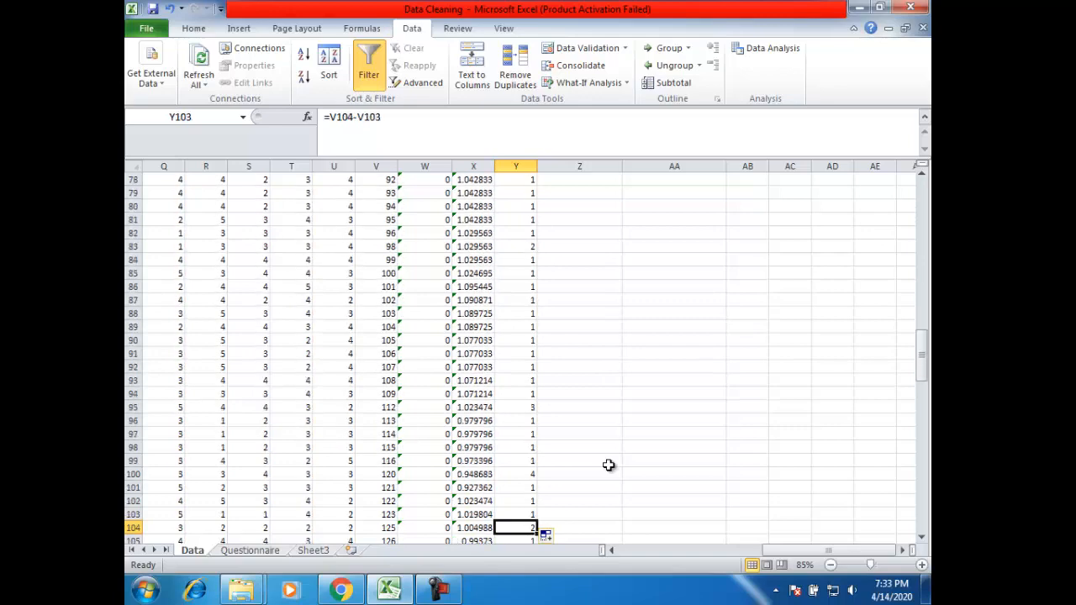
{"action": "key", "text": "Down"}
{"action": "key", "text": "Down"}
{"action": "key", "text": "Down"}
{"action": "key", "text": "Down"}
{"action": "key", "text": "Down"}
{"action": "key", "text": "Down"}
{"action": "key", "text": "Down"}
{"action": "key", "text": "Down"}
{"action": "key", "text": "Down"}
{"action": "key", "text": "Down"}
{"action": "key", "text": "Down"}
{"action": "key", "text": "Down"}
{"action": "key", "text": "Down"}
{"action": "key", "text": "Down"}
{"action": "key", "text": "Down"}
{"action": "key", "text": "Down"}
{"action": "key", "text": "Down"}
{"action": "key", "text": "Down"}
{"action": "key", "text": "Down"}
{"action": "key", "text": "Down"}
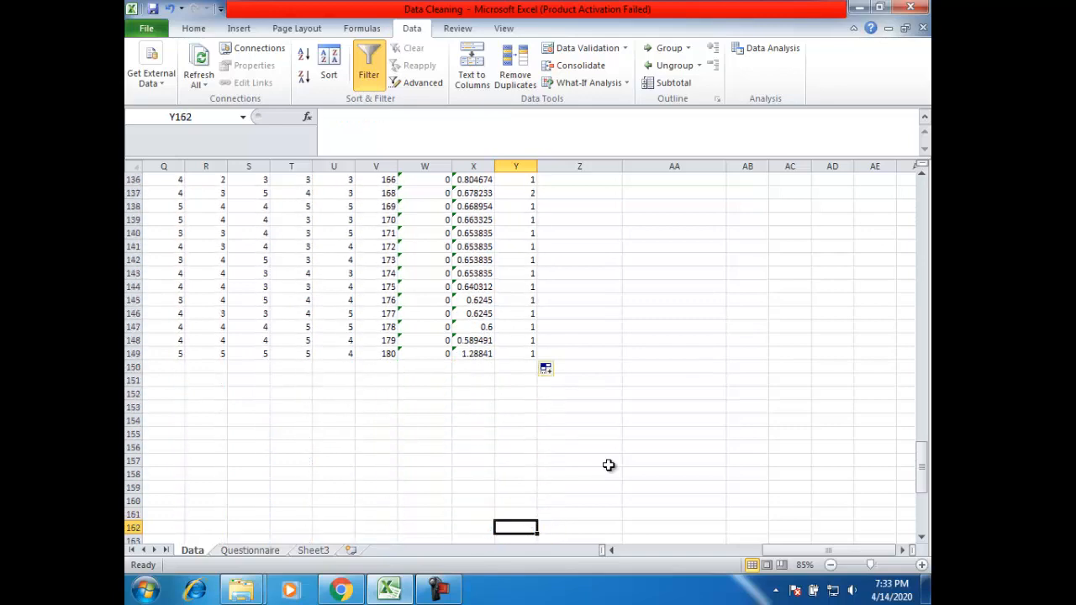
{"action": "key", "text": "ctrl+Up"}
{"action": "key", "text": "ctrl+Up"}
{"action": "key", "text": "ctrl+Up"}
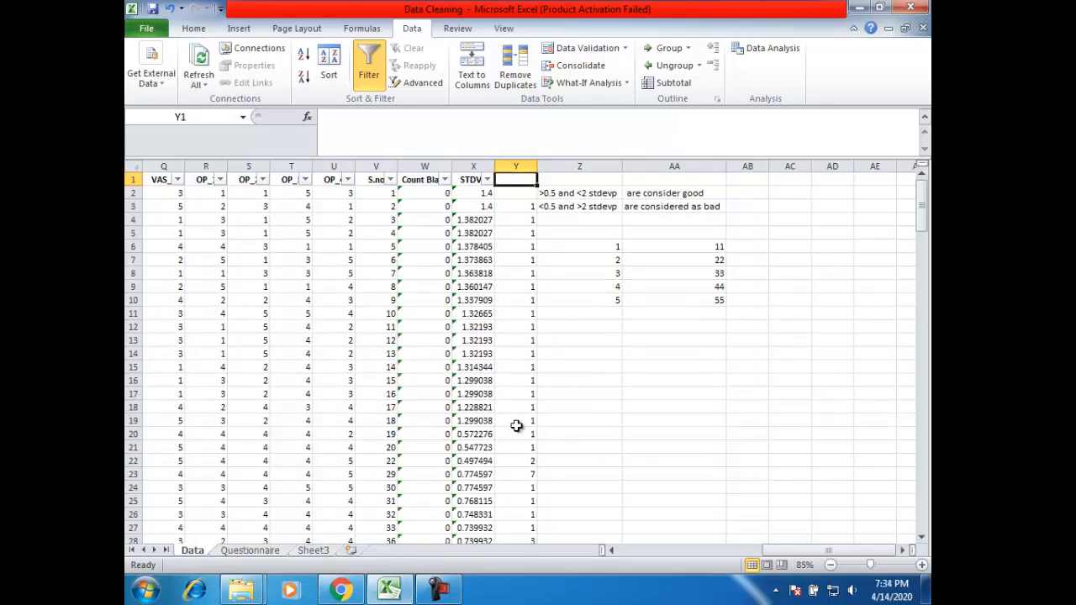